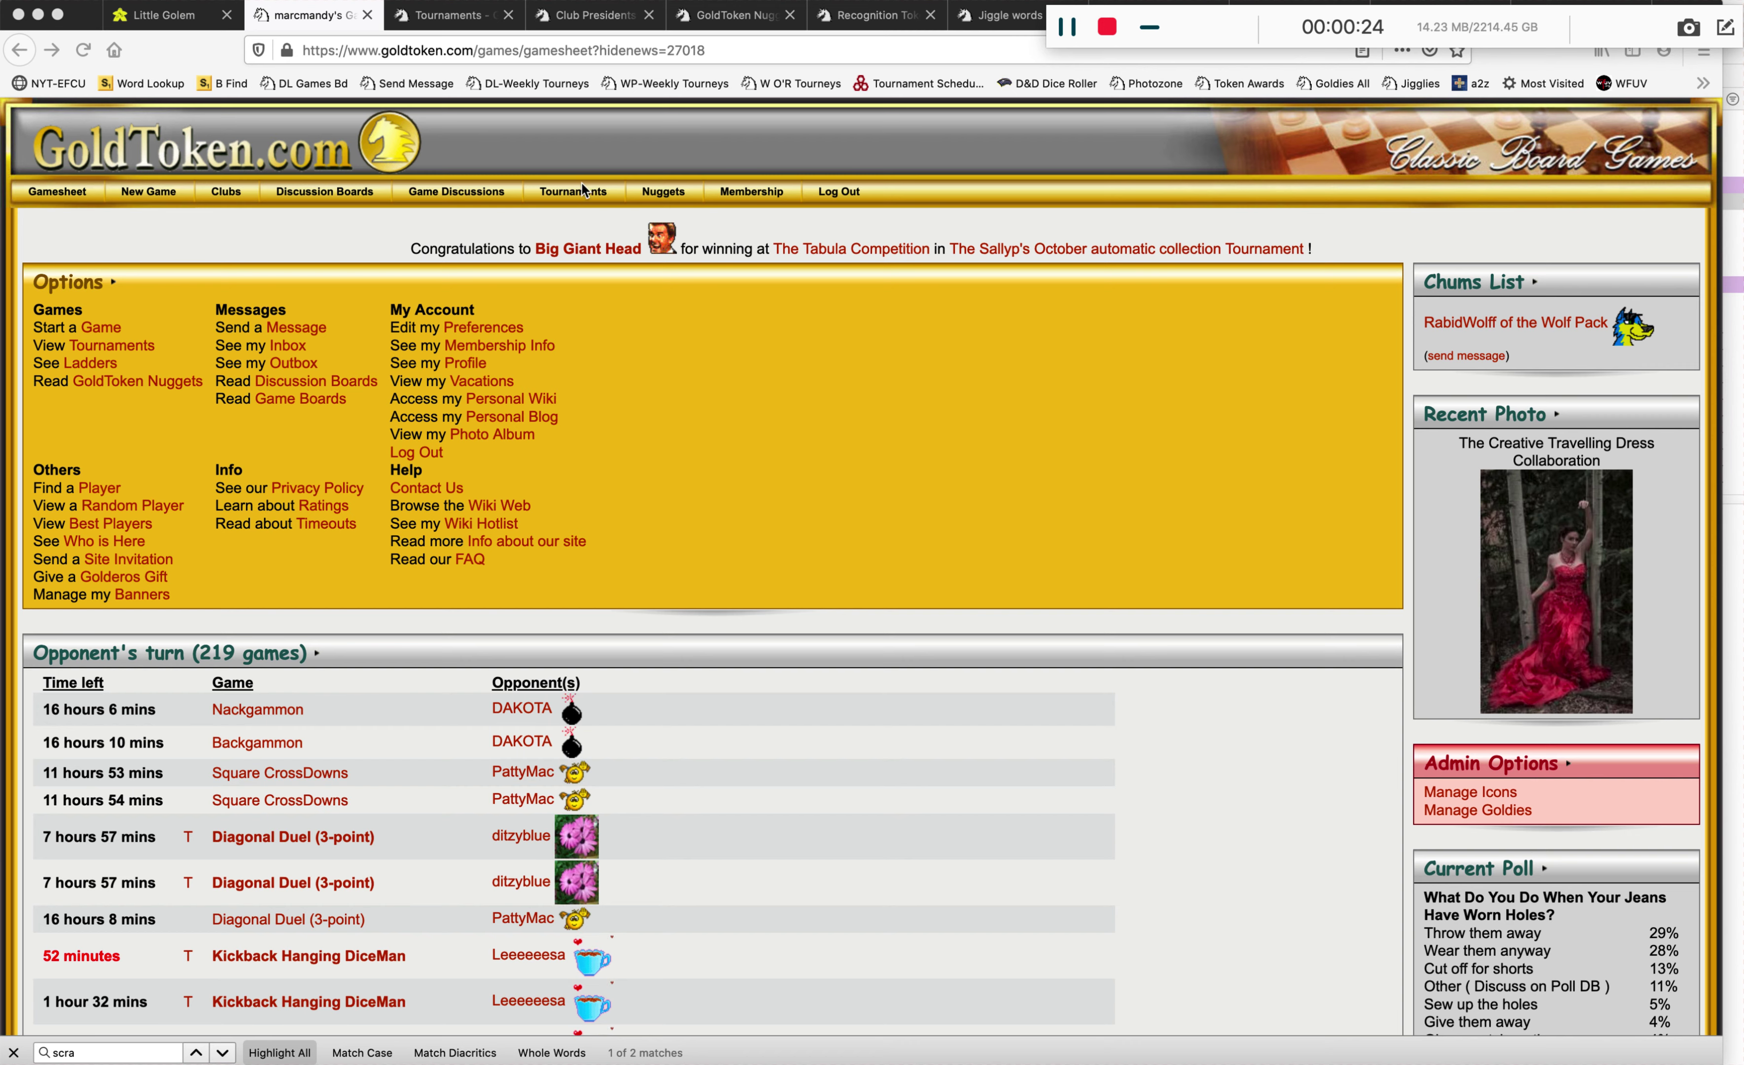
# Open the form for creating a new tournament and set its club to Daily Laugh.
pyautogui.click(586, 194)
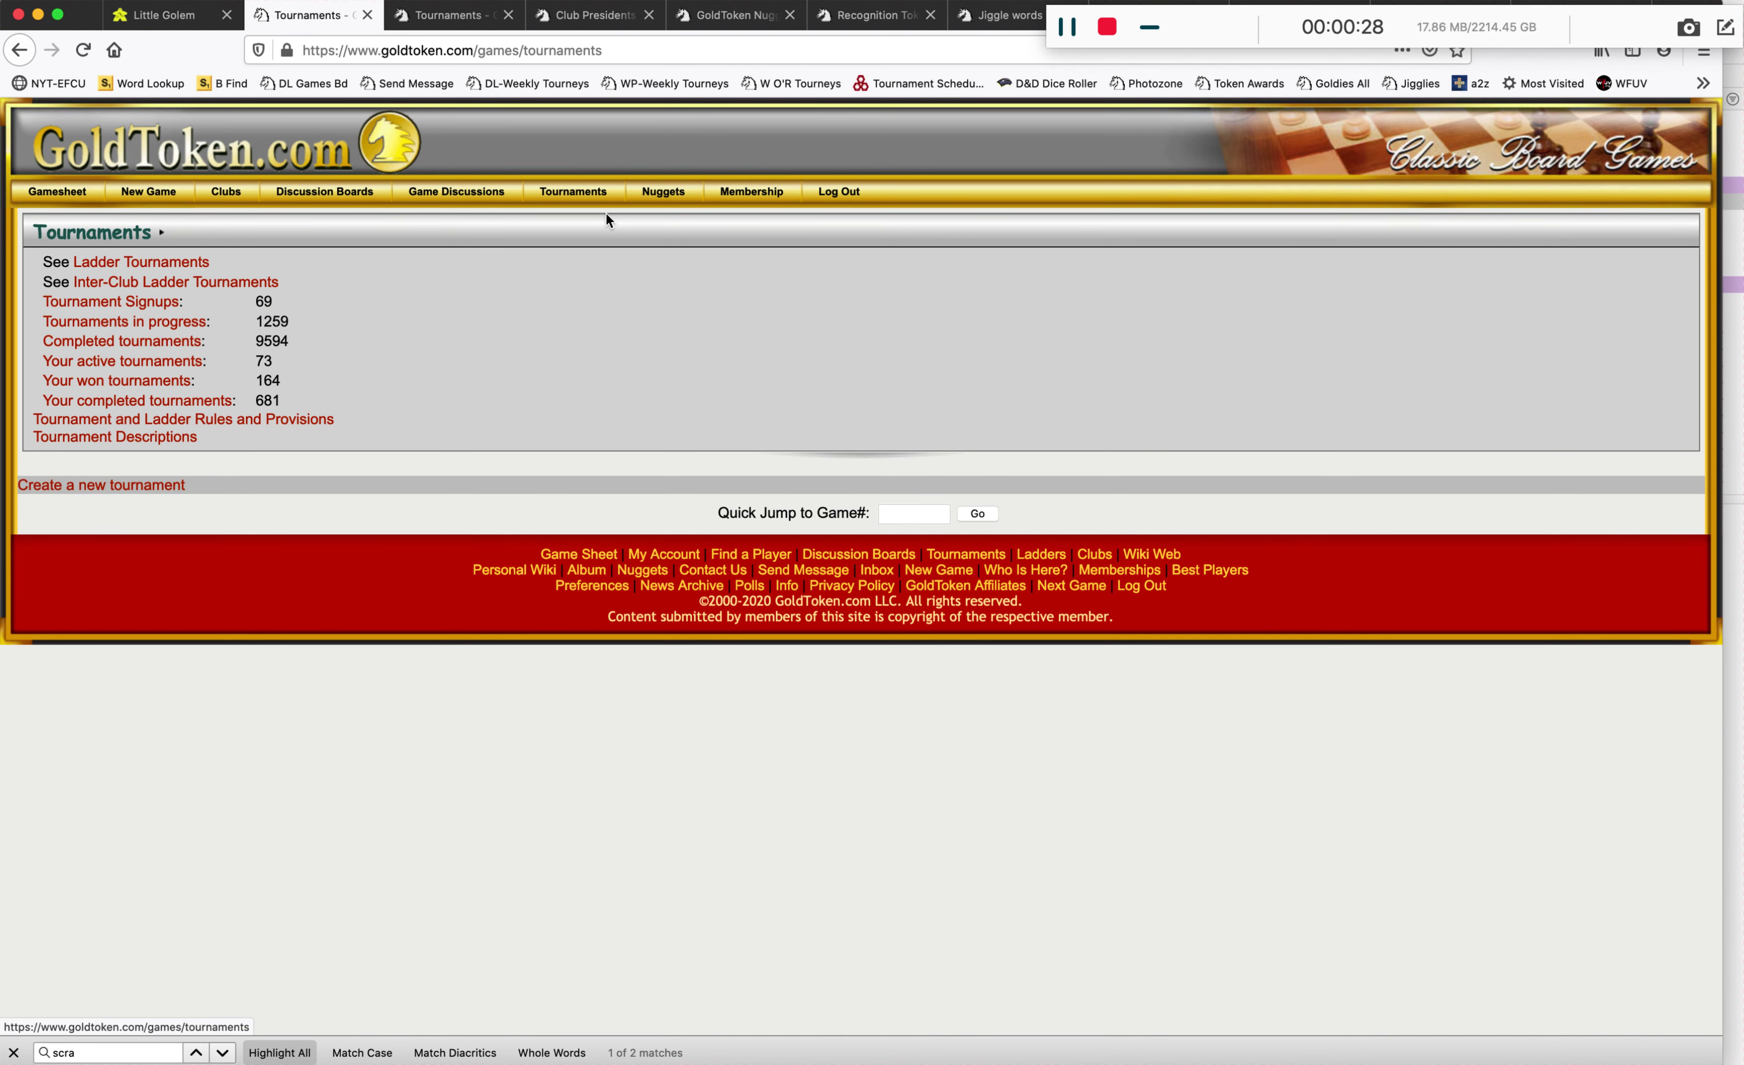
pyautogui.click(107, 486)
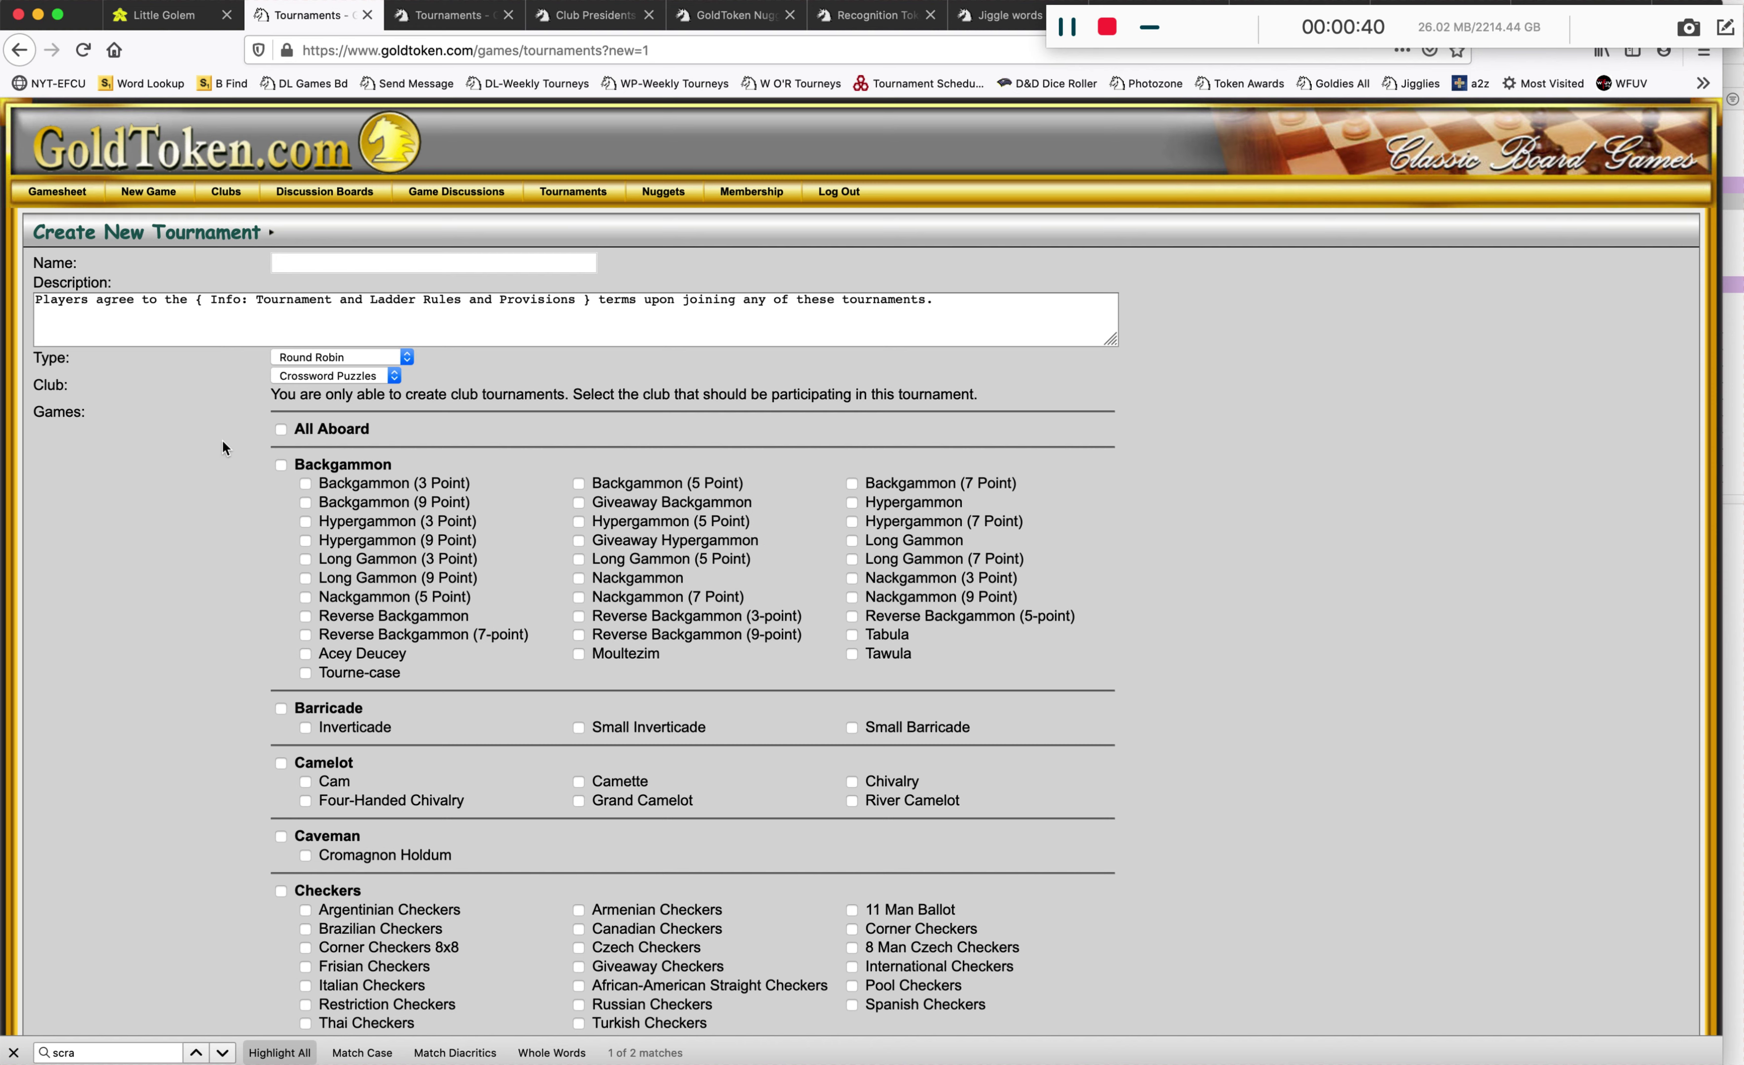
pyautogui.click(317, 372)
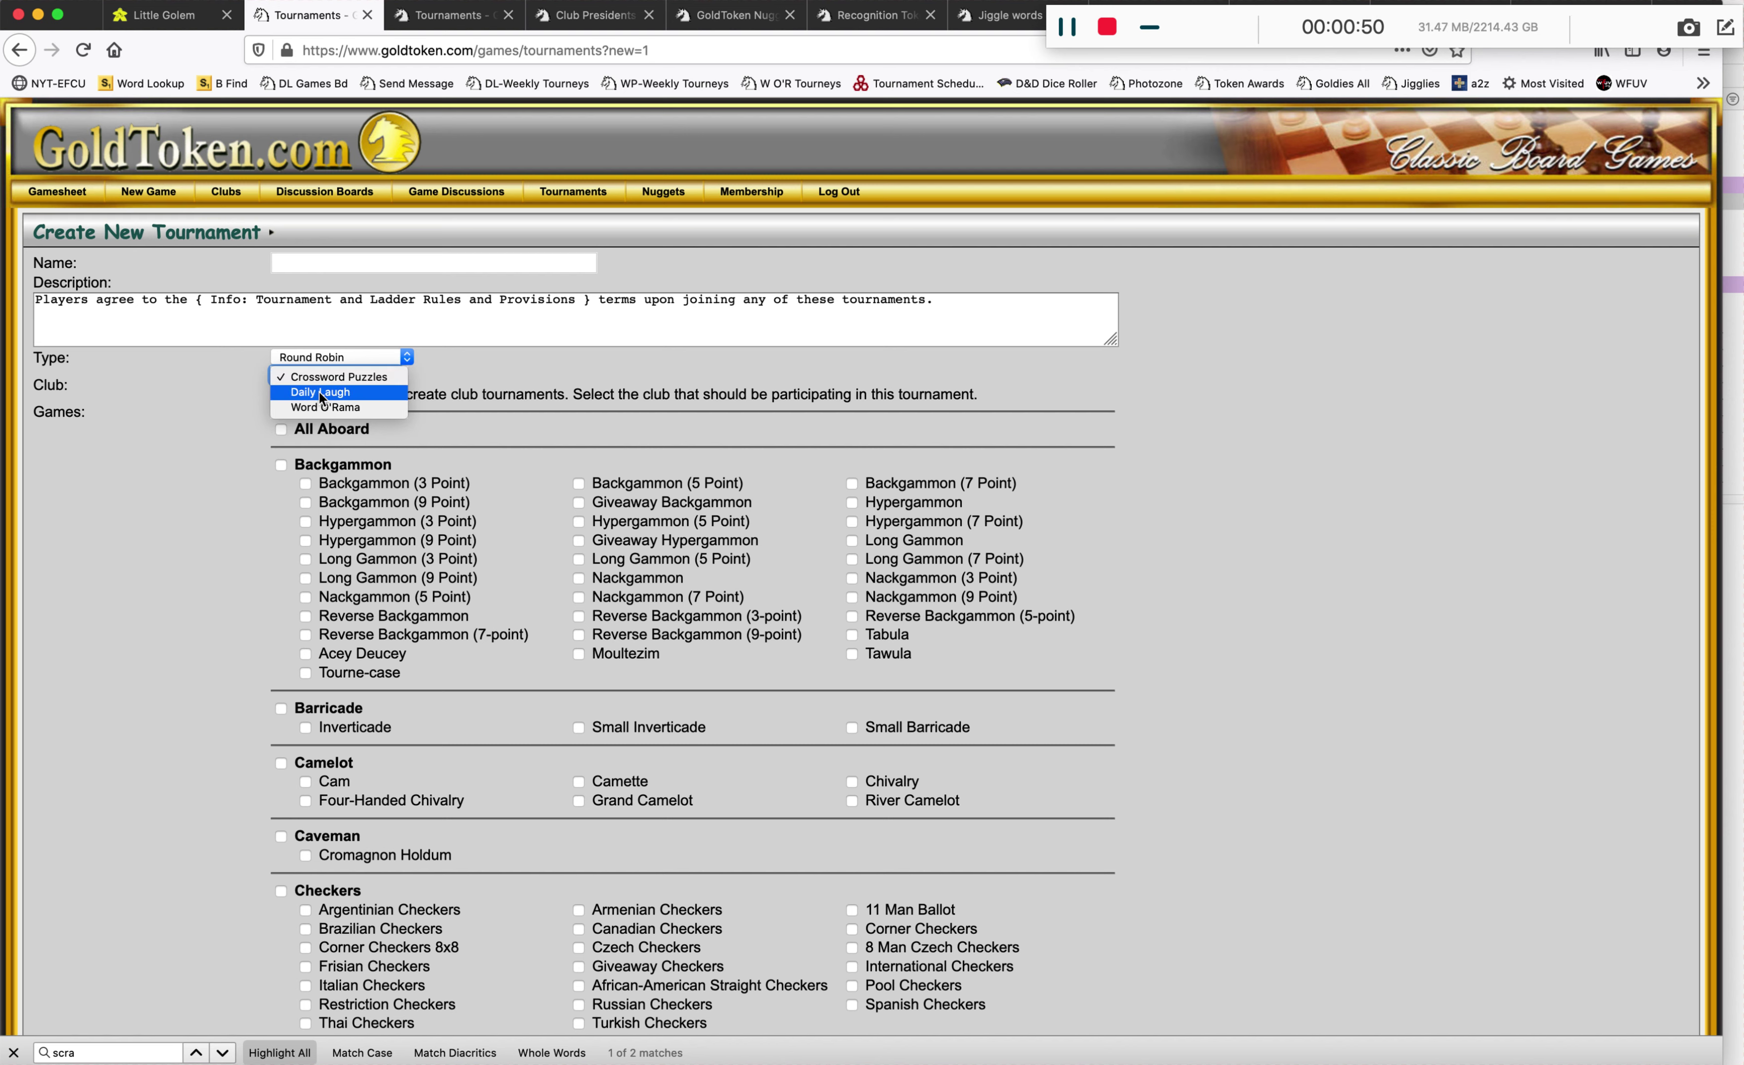
pyautogui.click(321, 393)
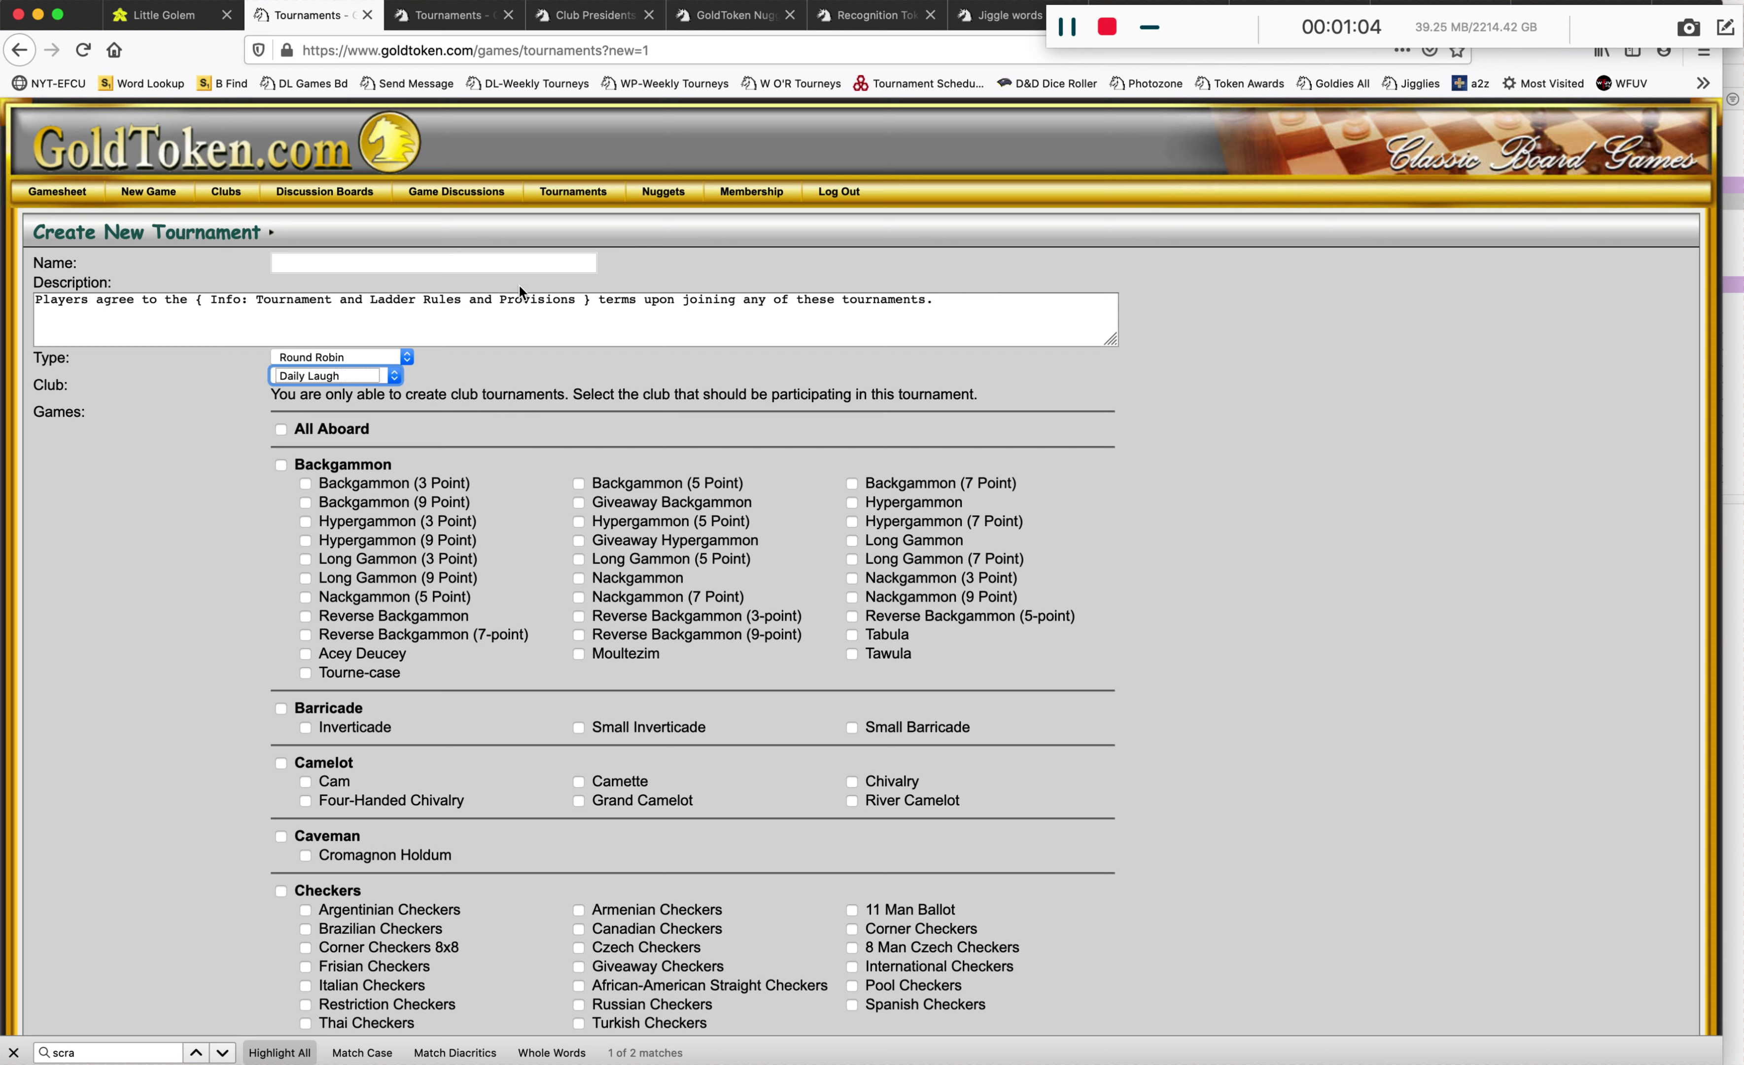
# Copy the title "The Daily Laugh Mid-Summer's Games" from the Site-Run Tournament Intro Bullets document in the writing app and return to the tournament form.
pyautogui.press('super+Tab')
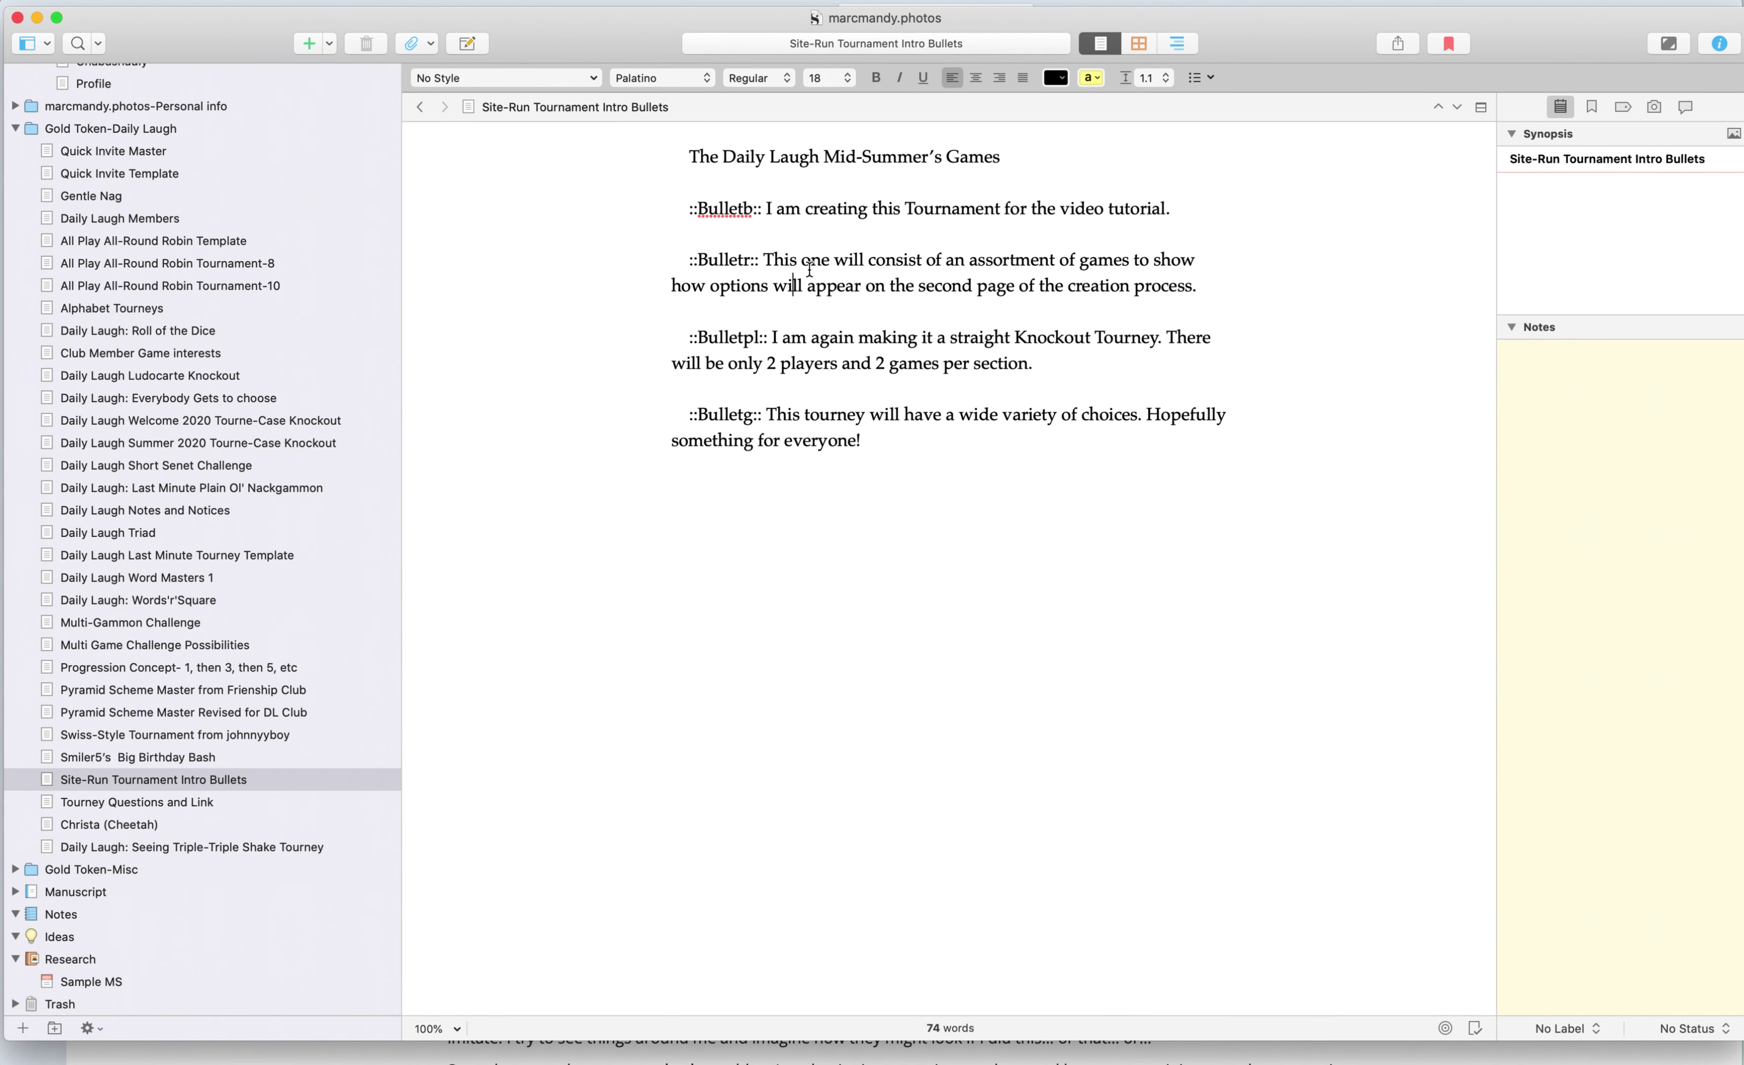
pyautogui.doubleClick(981, 156)
pyautogui.moveTo(982, 159); pyautogui.dragTo(676, 166)
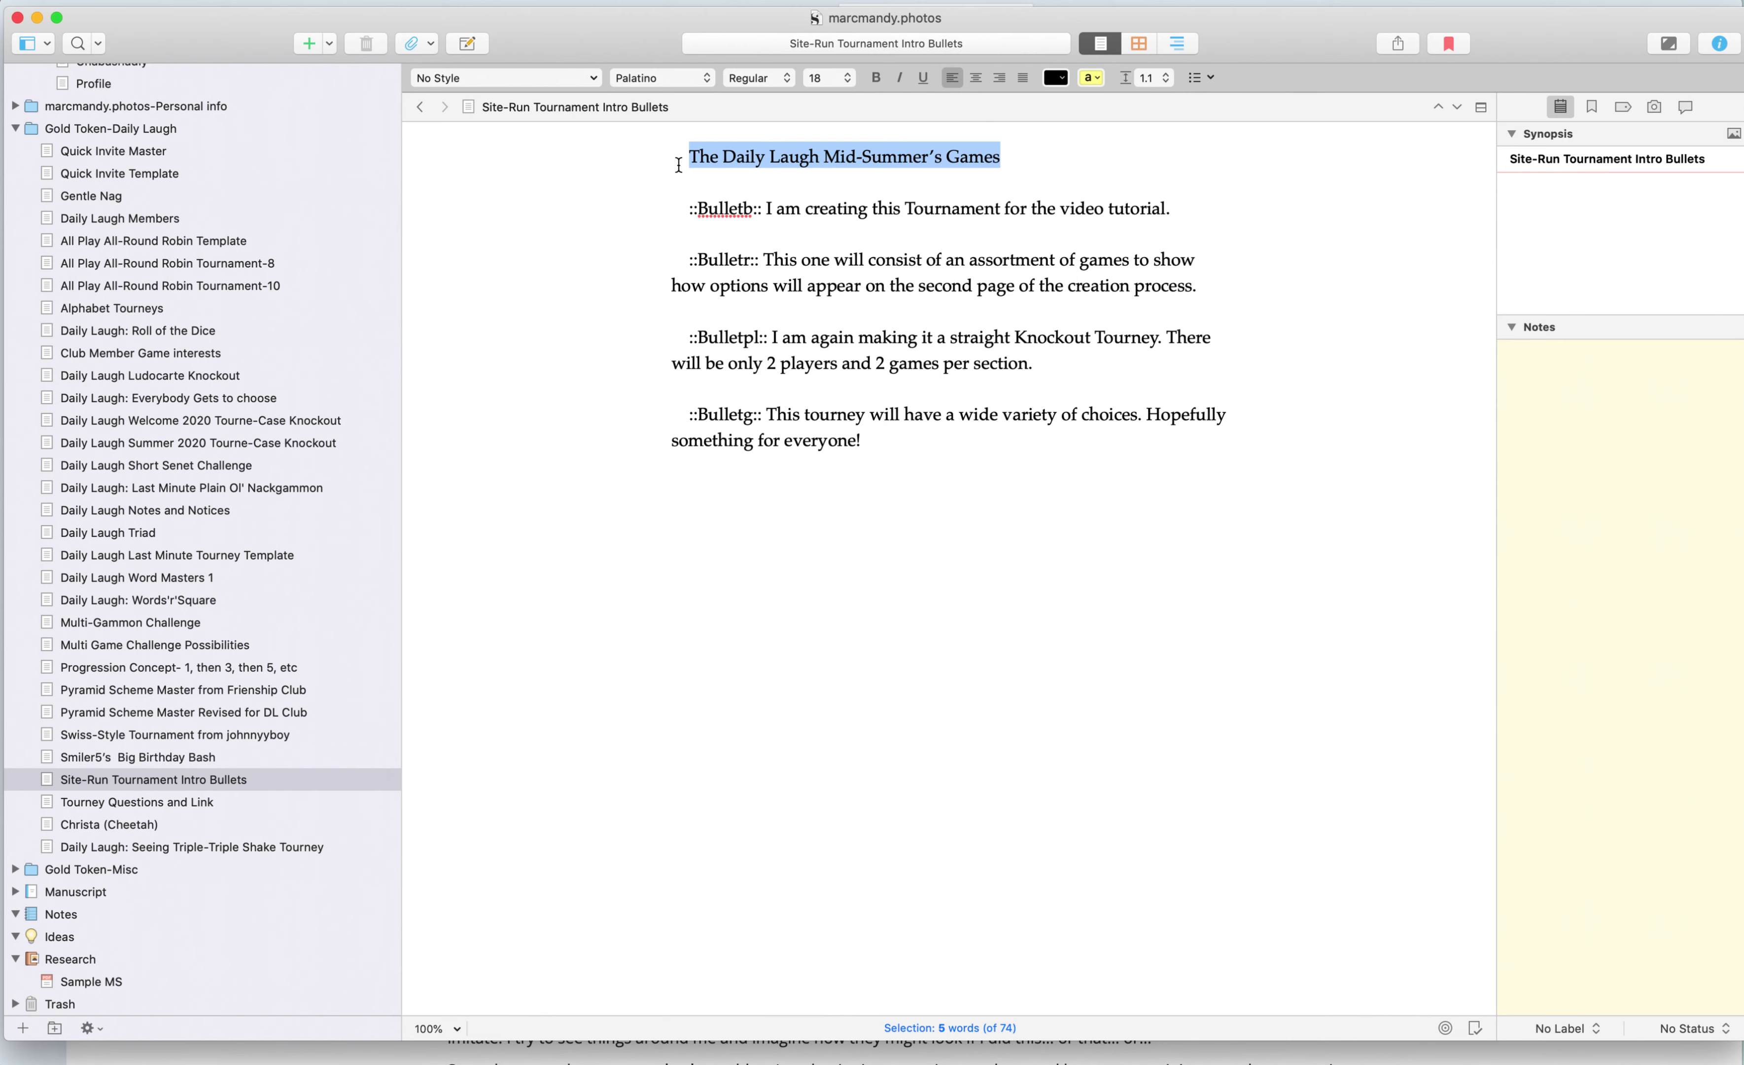
pyautogui.rightClick(773, 152)
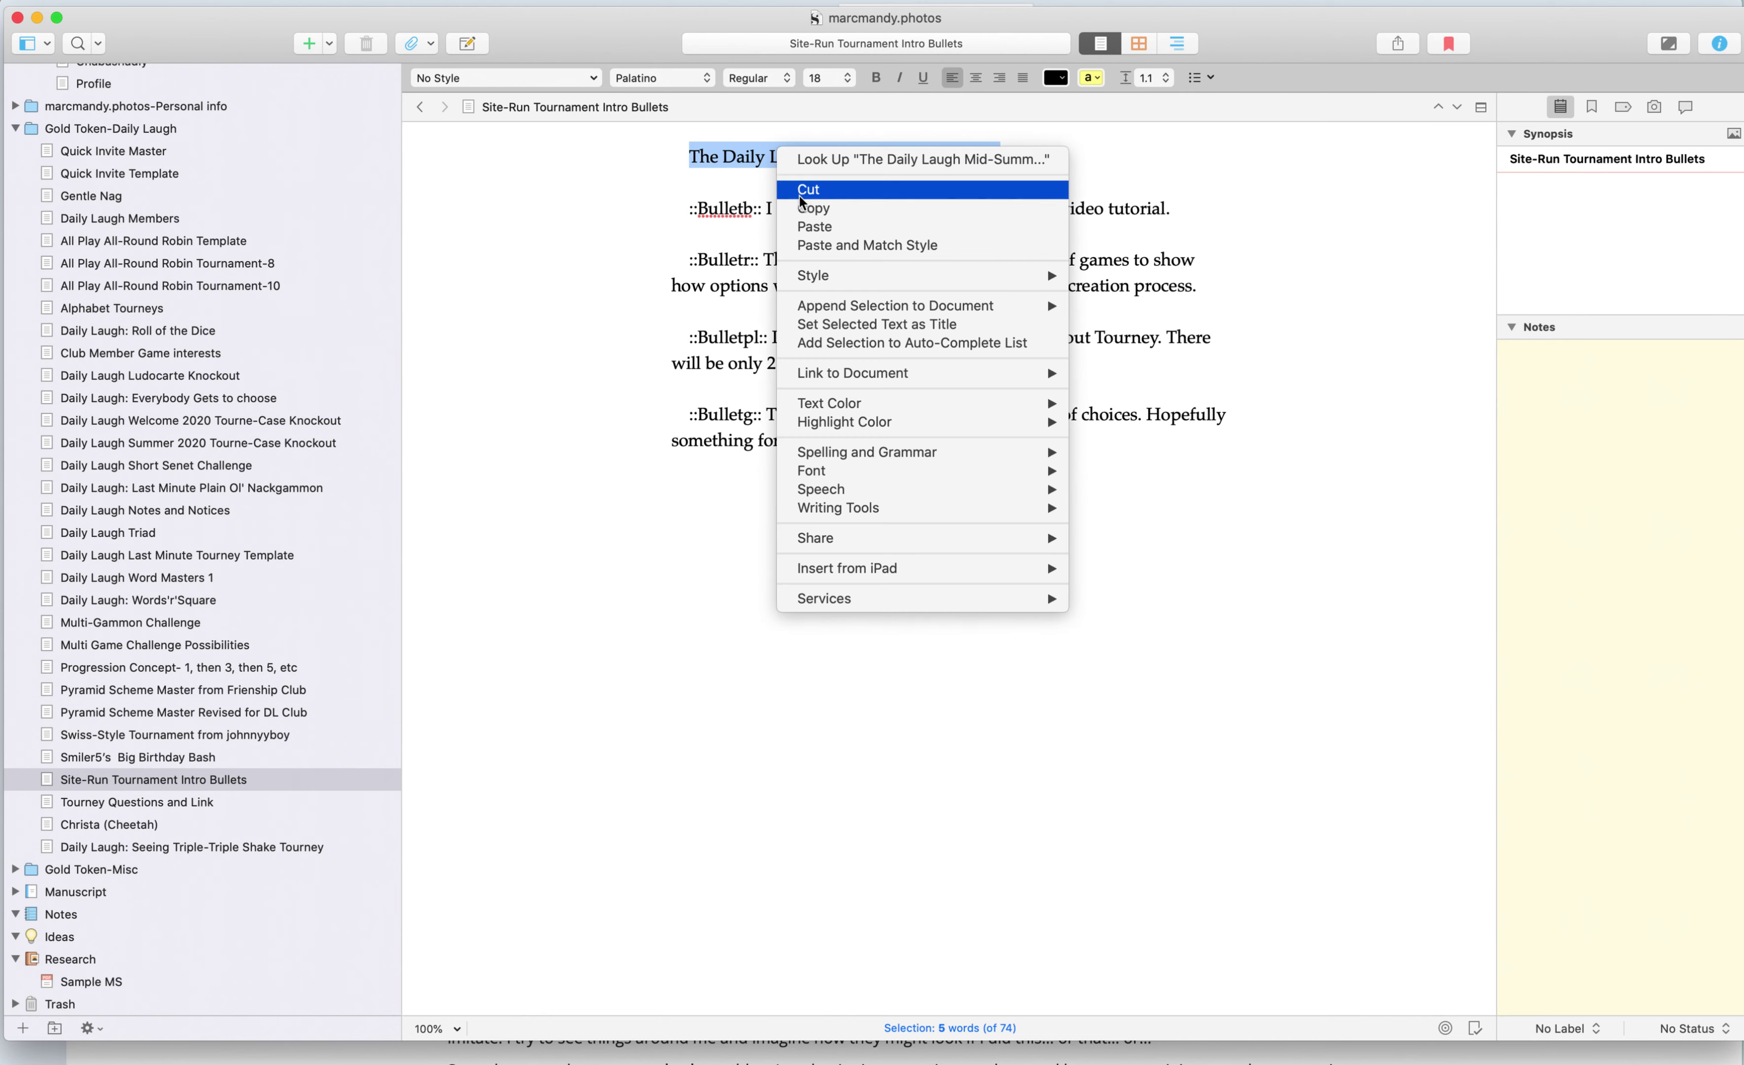
pyautogui.click(798, 208)
pyautogui.press('super+Tab')
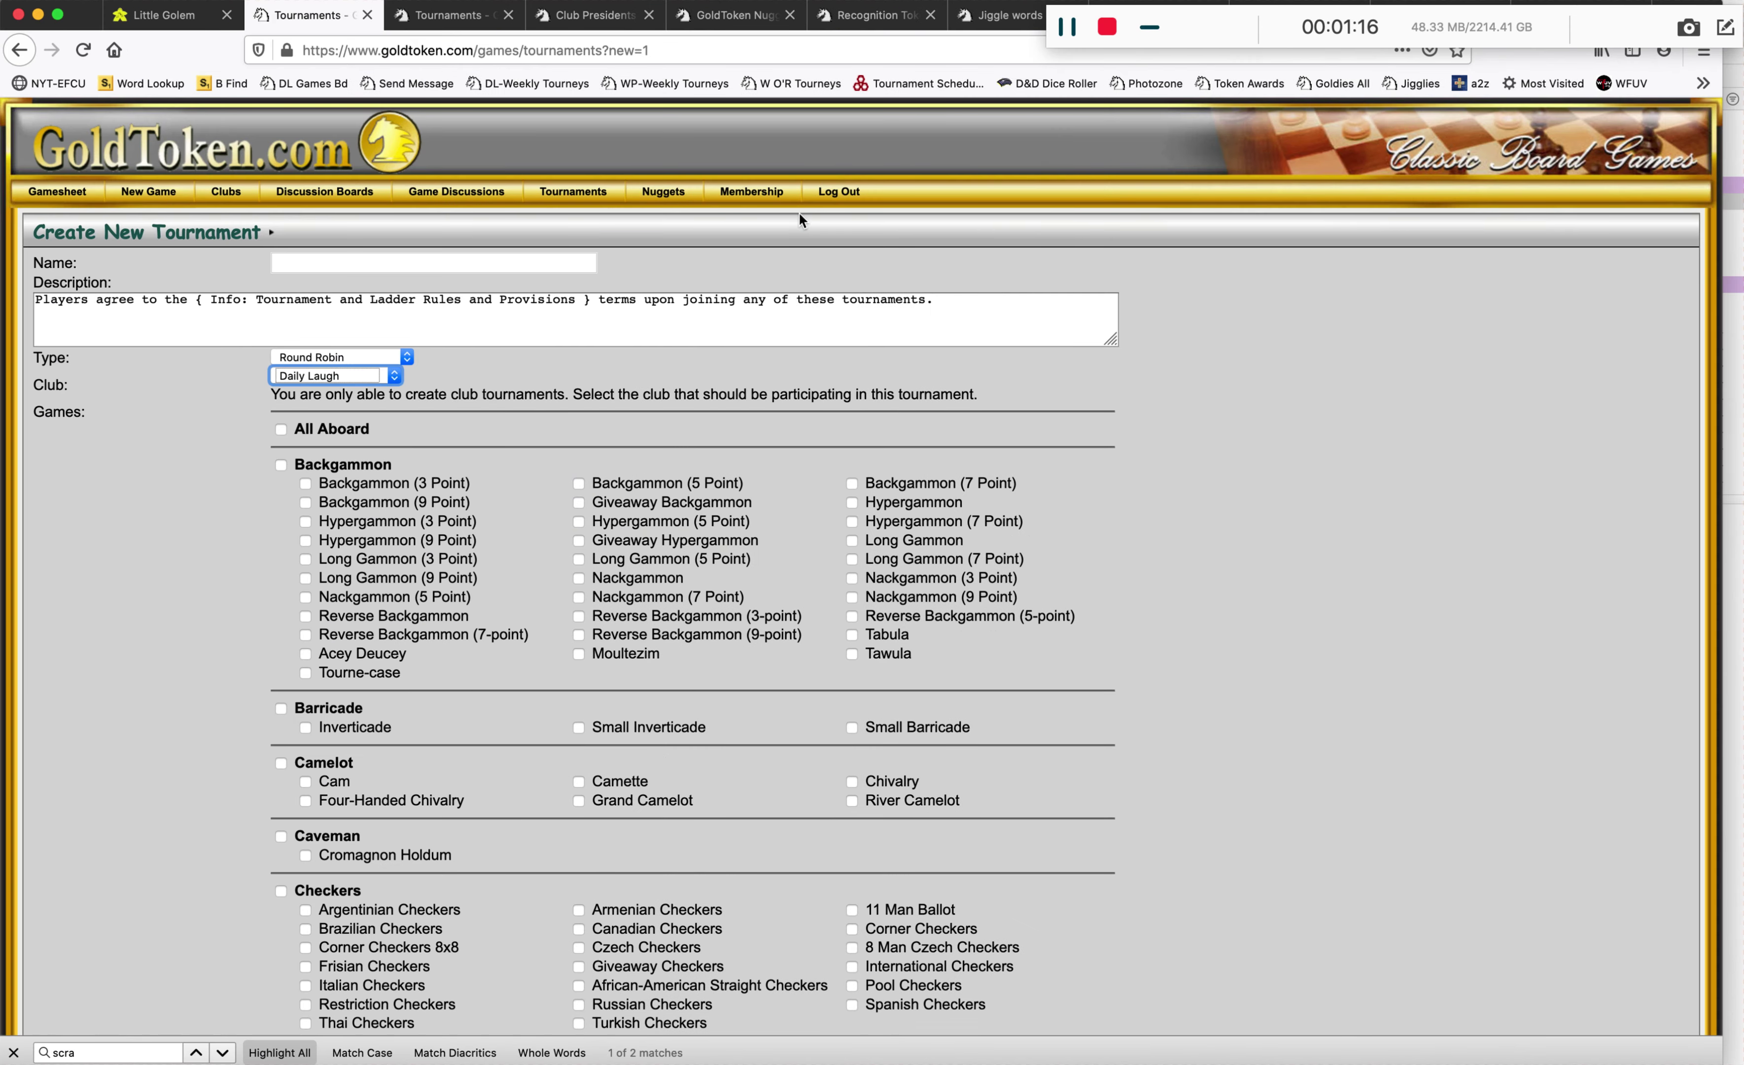
pyautogui.click(569, 258)
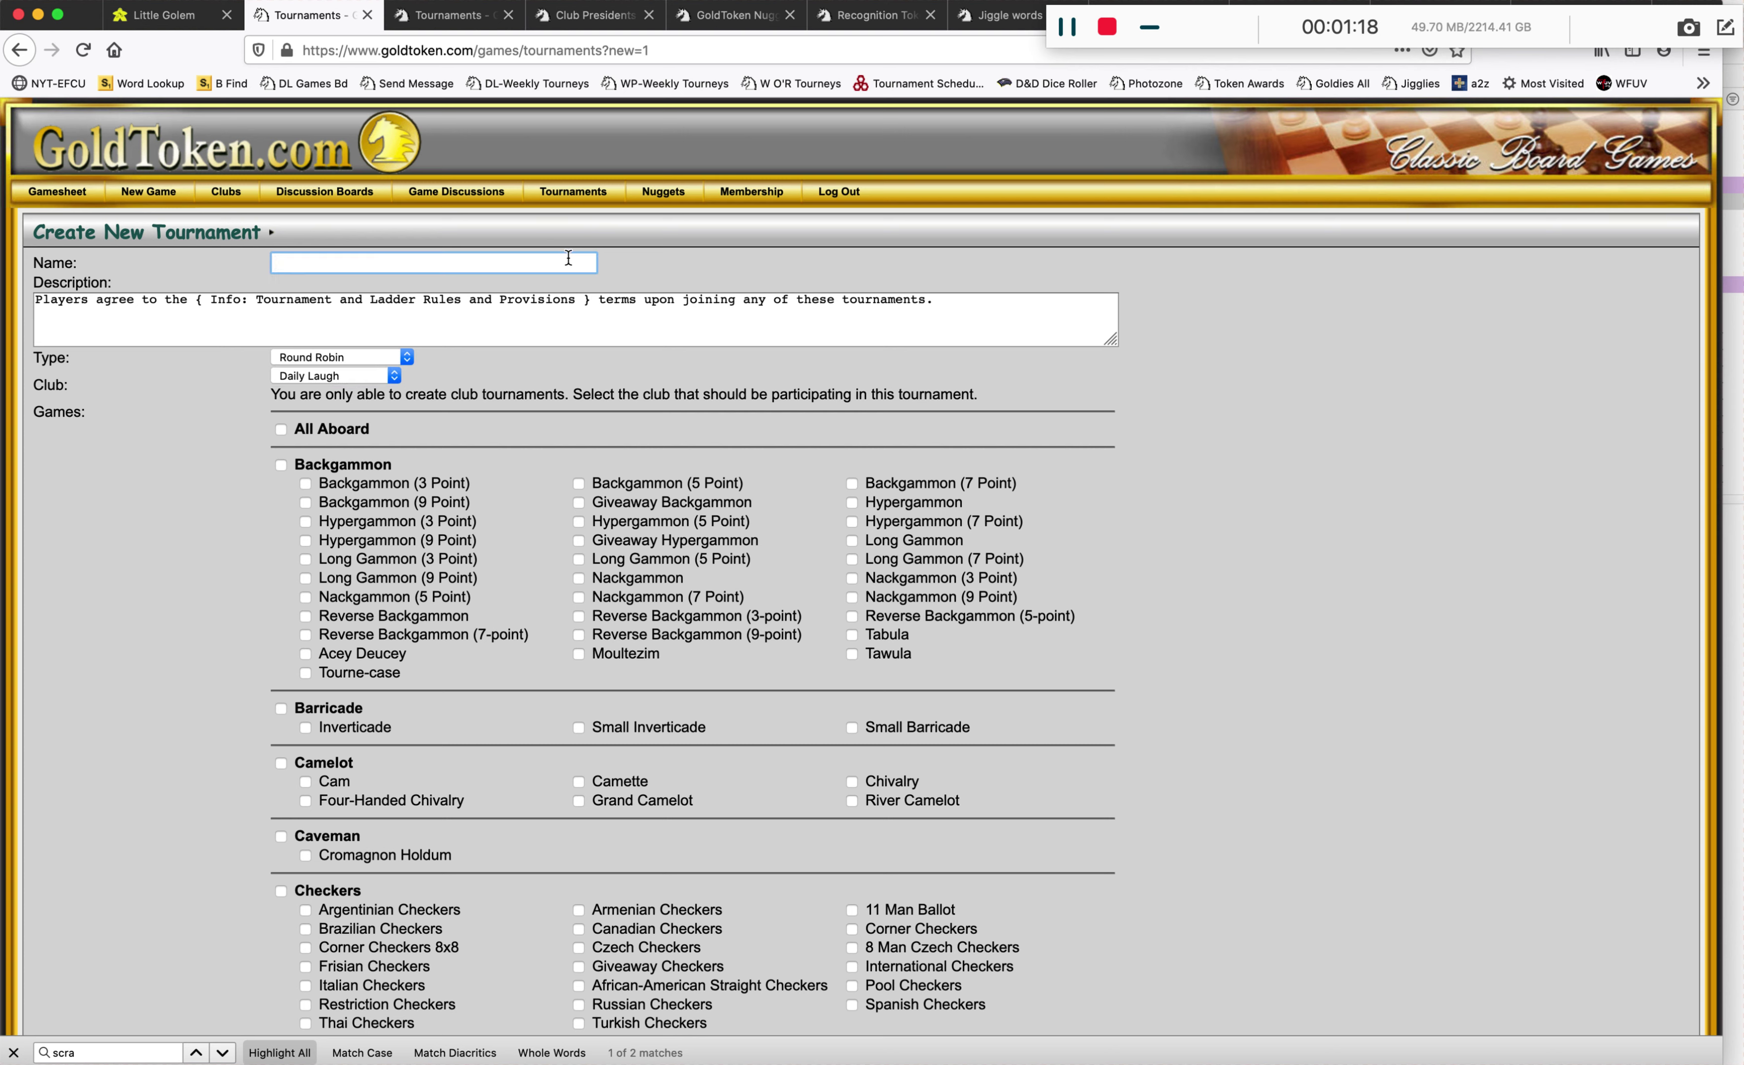
pyautogui.press('super+v')
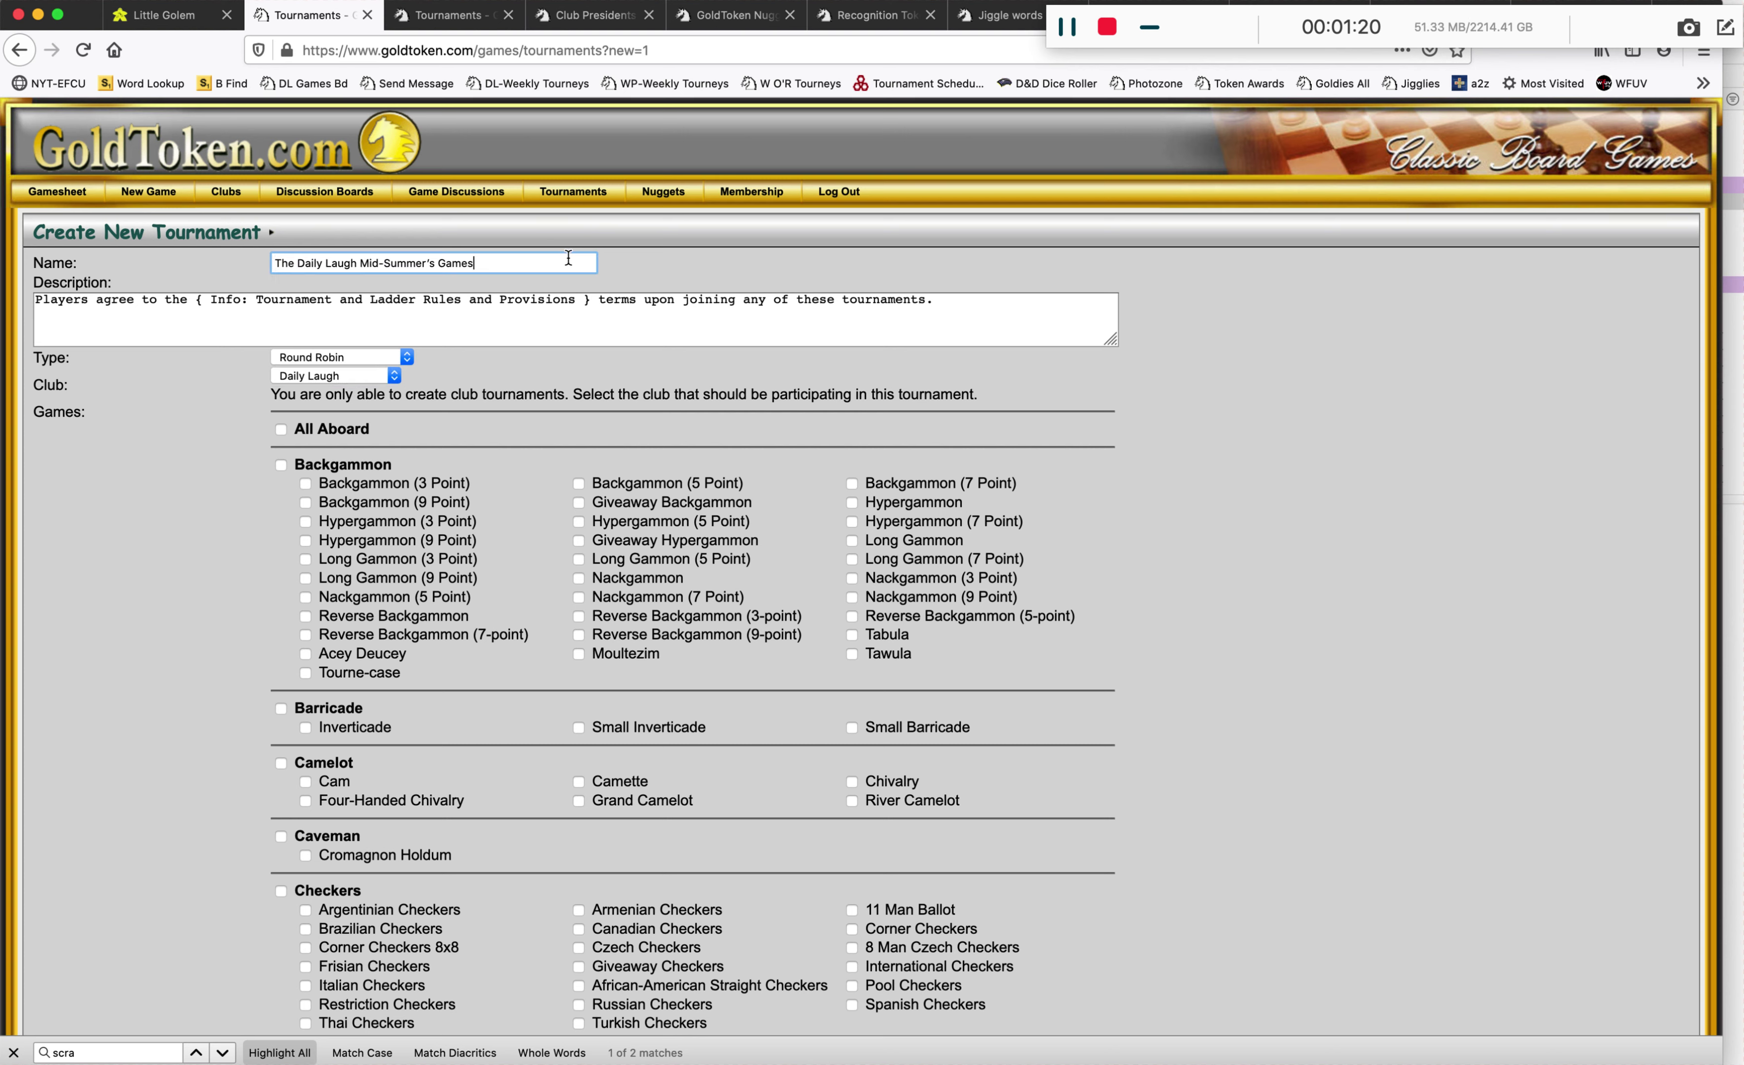
pyautogui.press('super+a')
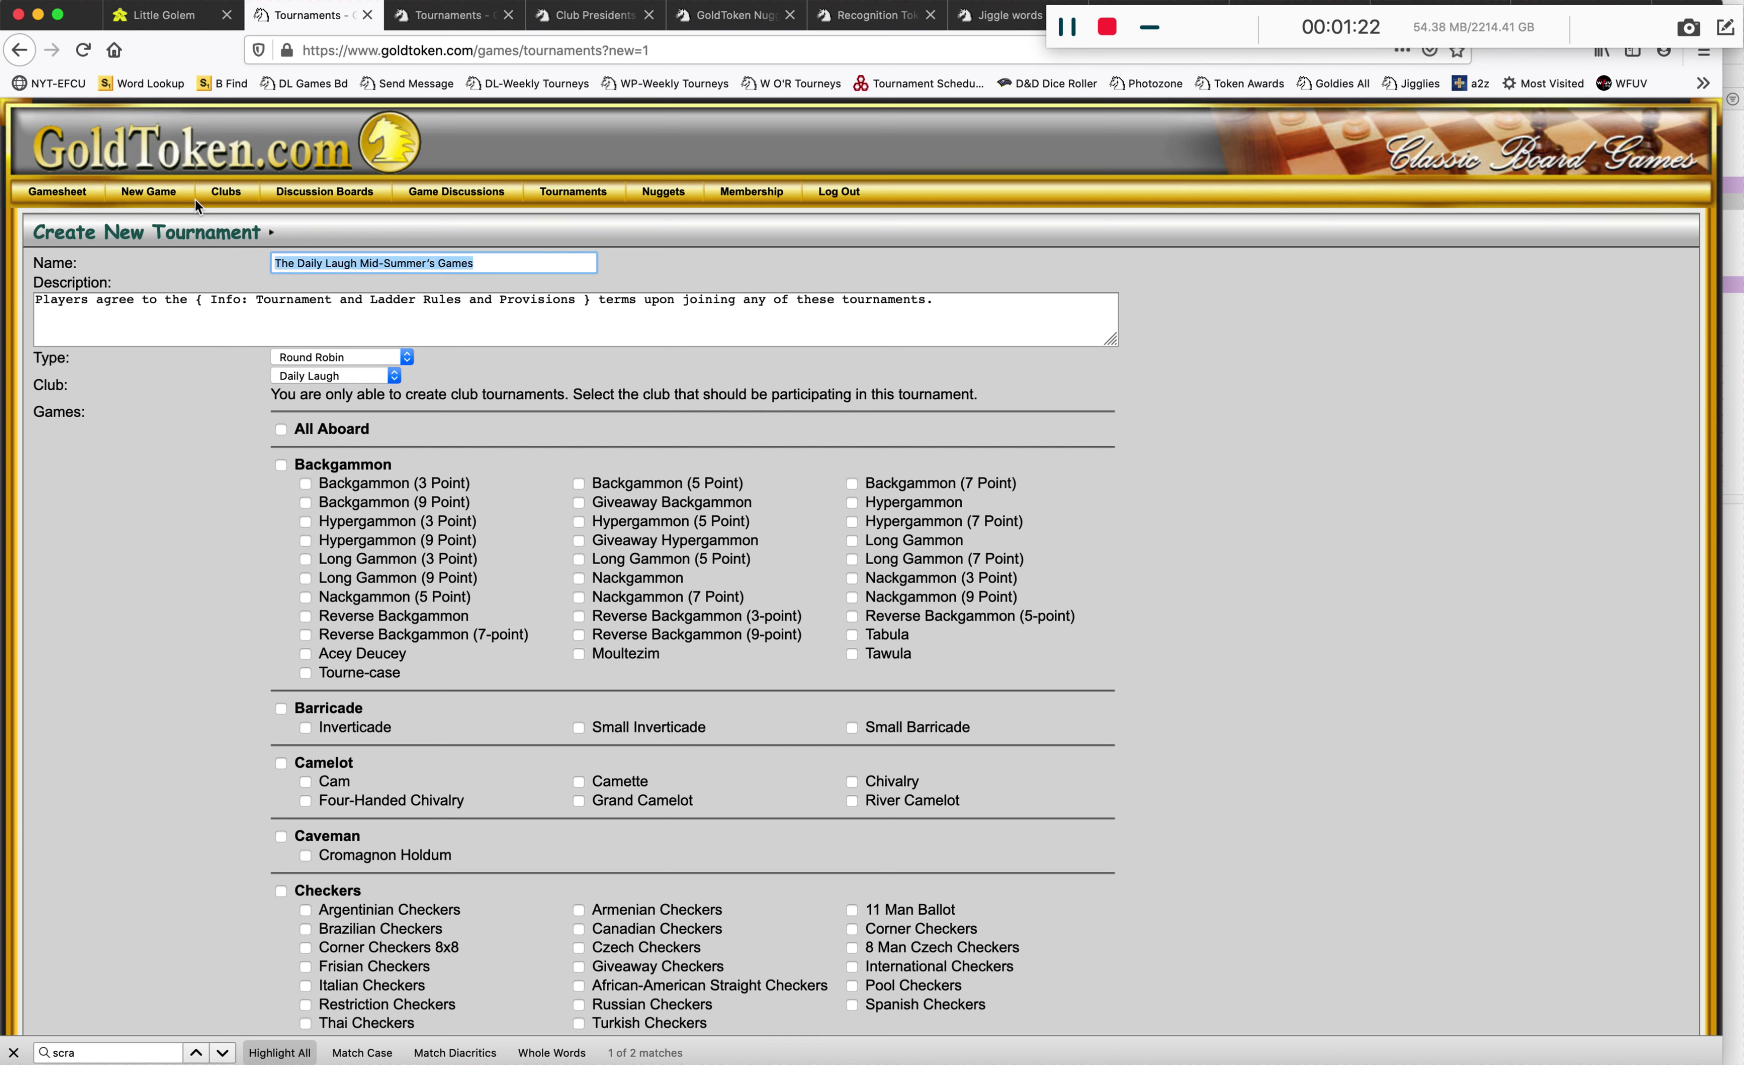
pyautogui.press('BackSpace')
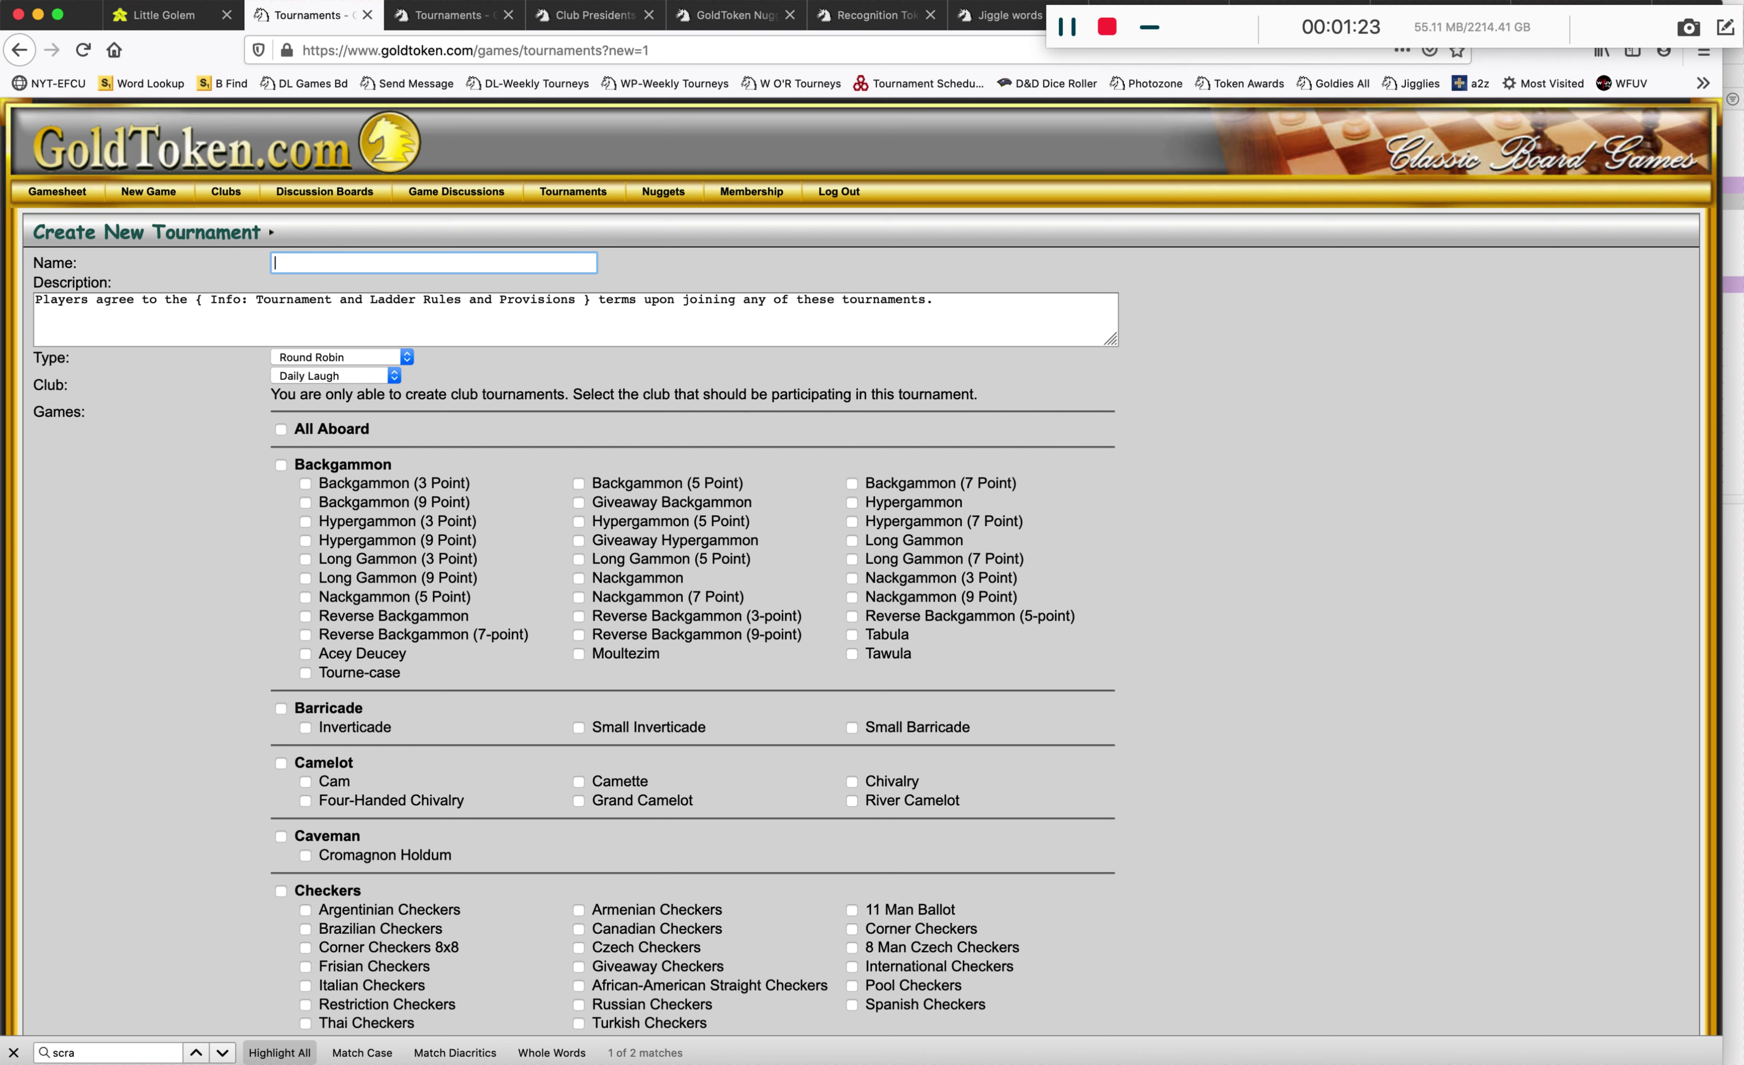
# Paste the copied title "The Daily Laugh Mid-Summer's Games" as the tournament name.
pyautogui.rightClick(437, 265)
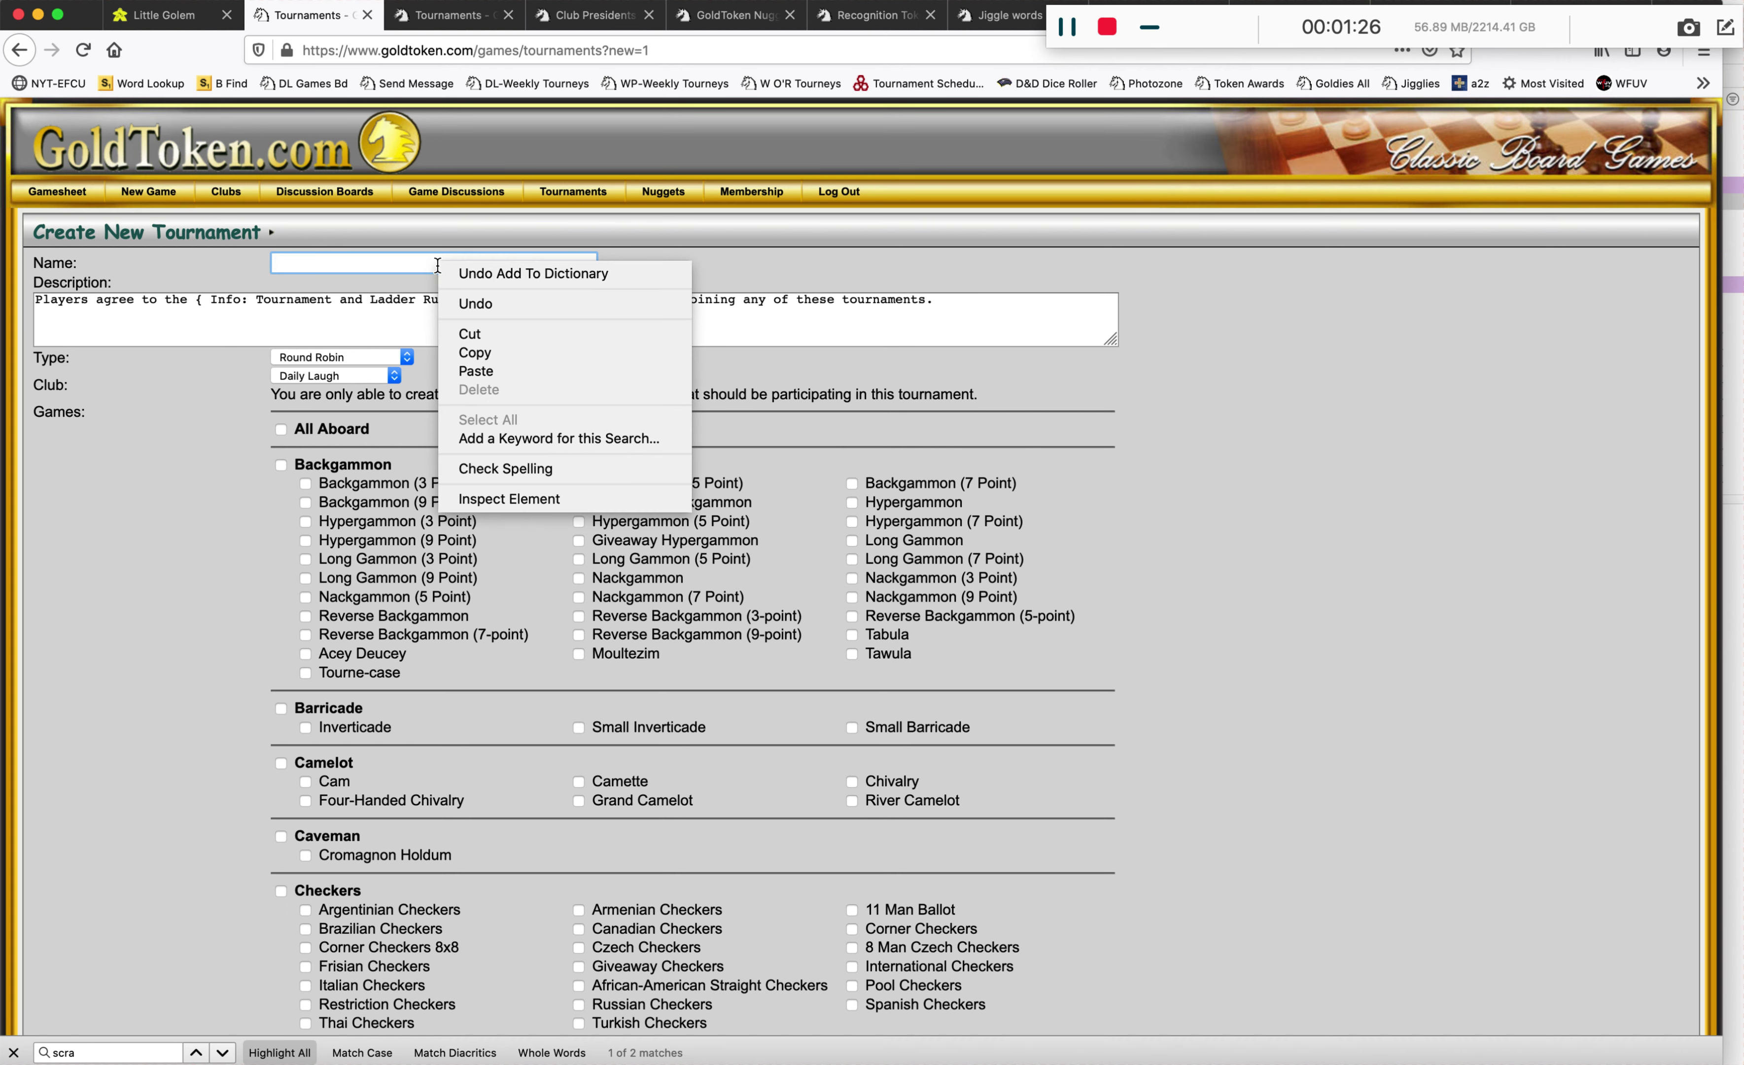
pyautogui.click(468, 371)
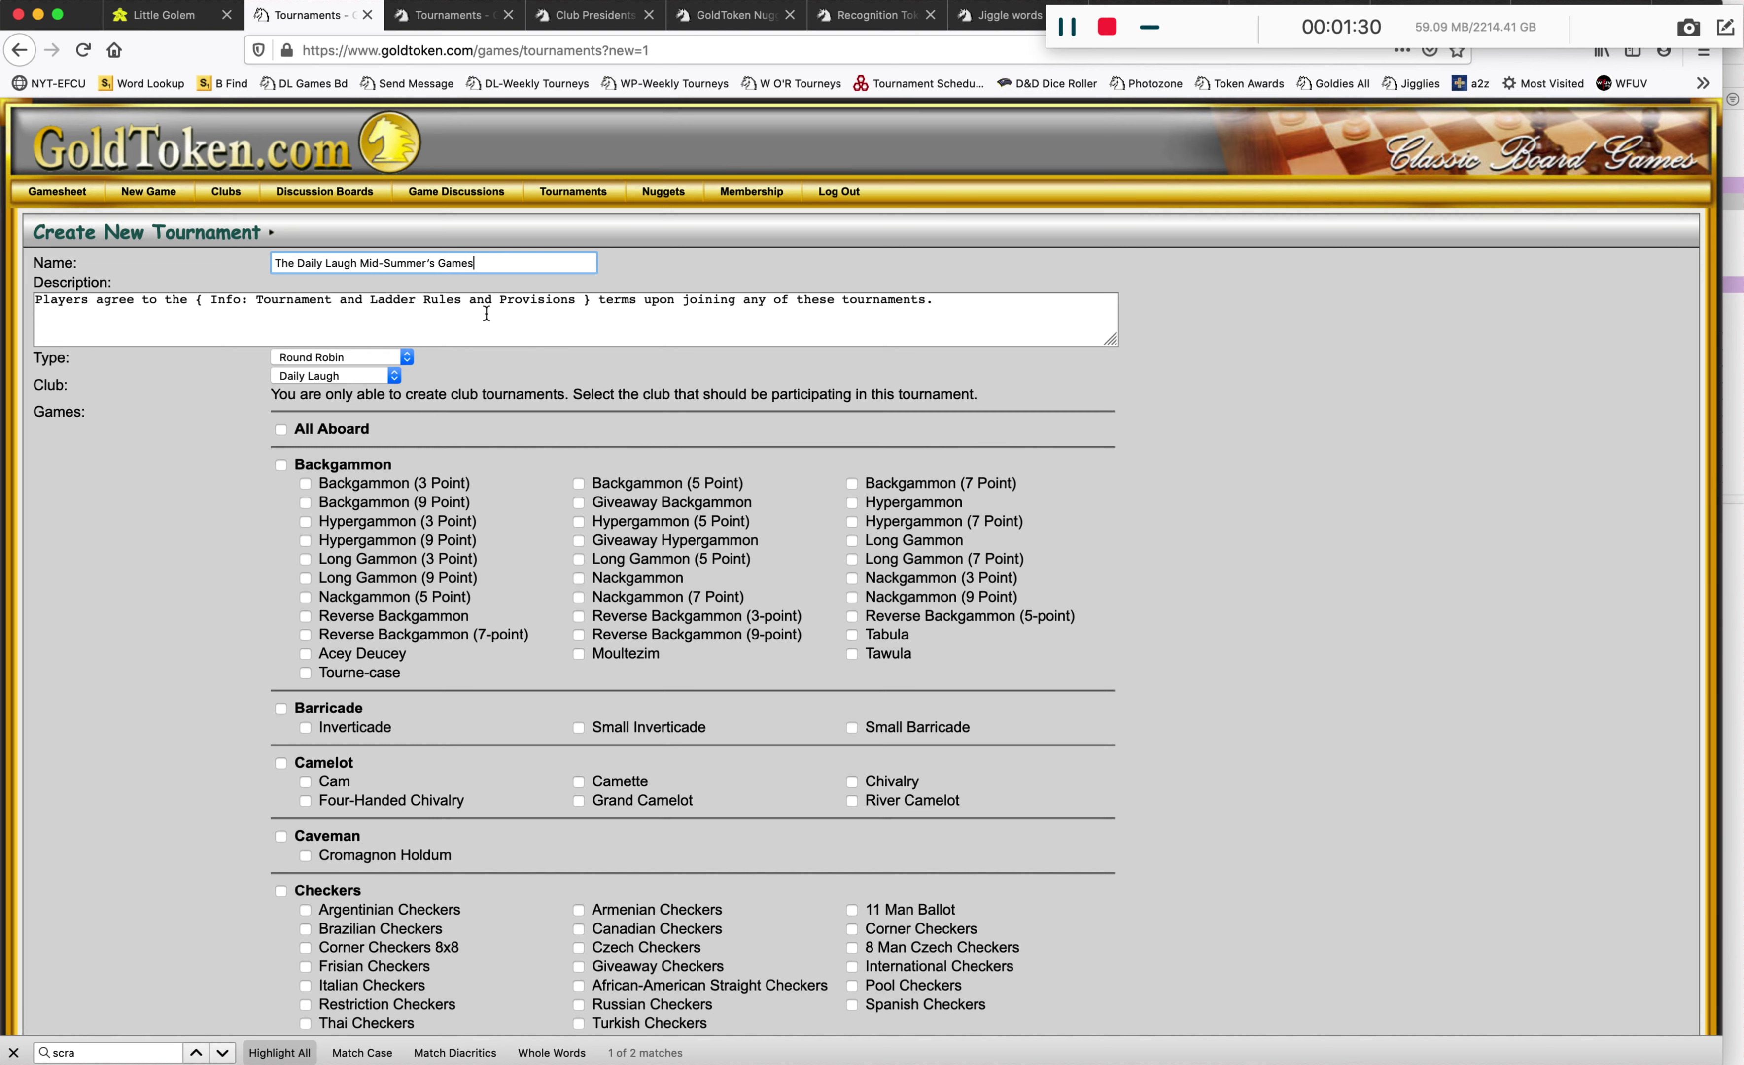
# Replace the tournament's default description with the four bullet paragraphs copied from the Site-Run Tournament Intro Bullets document in the writing app.
pyautogui.press('super+Tab')
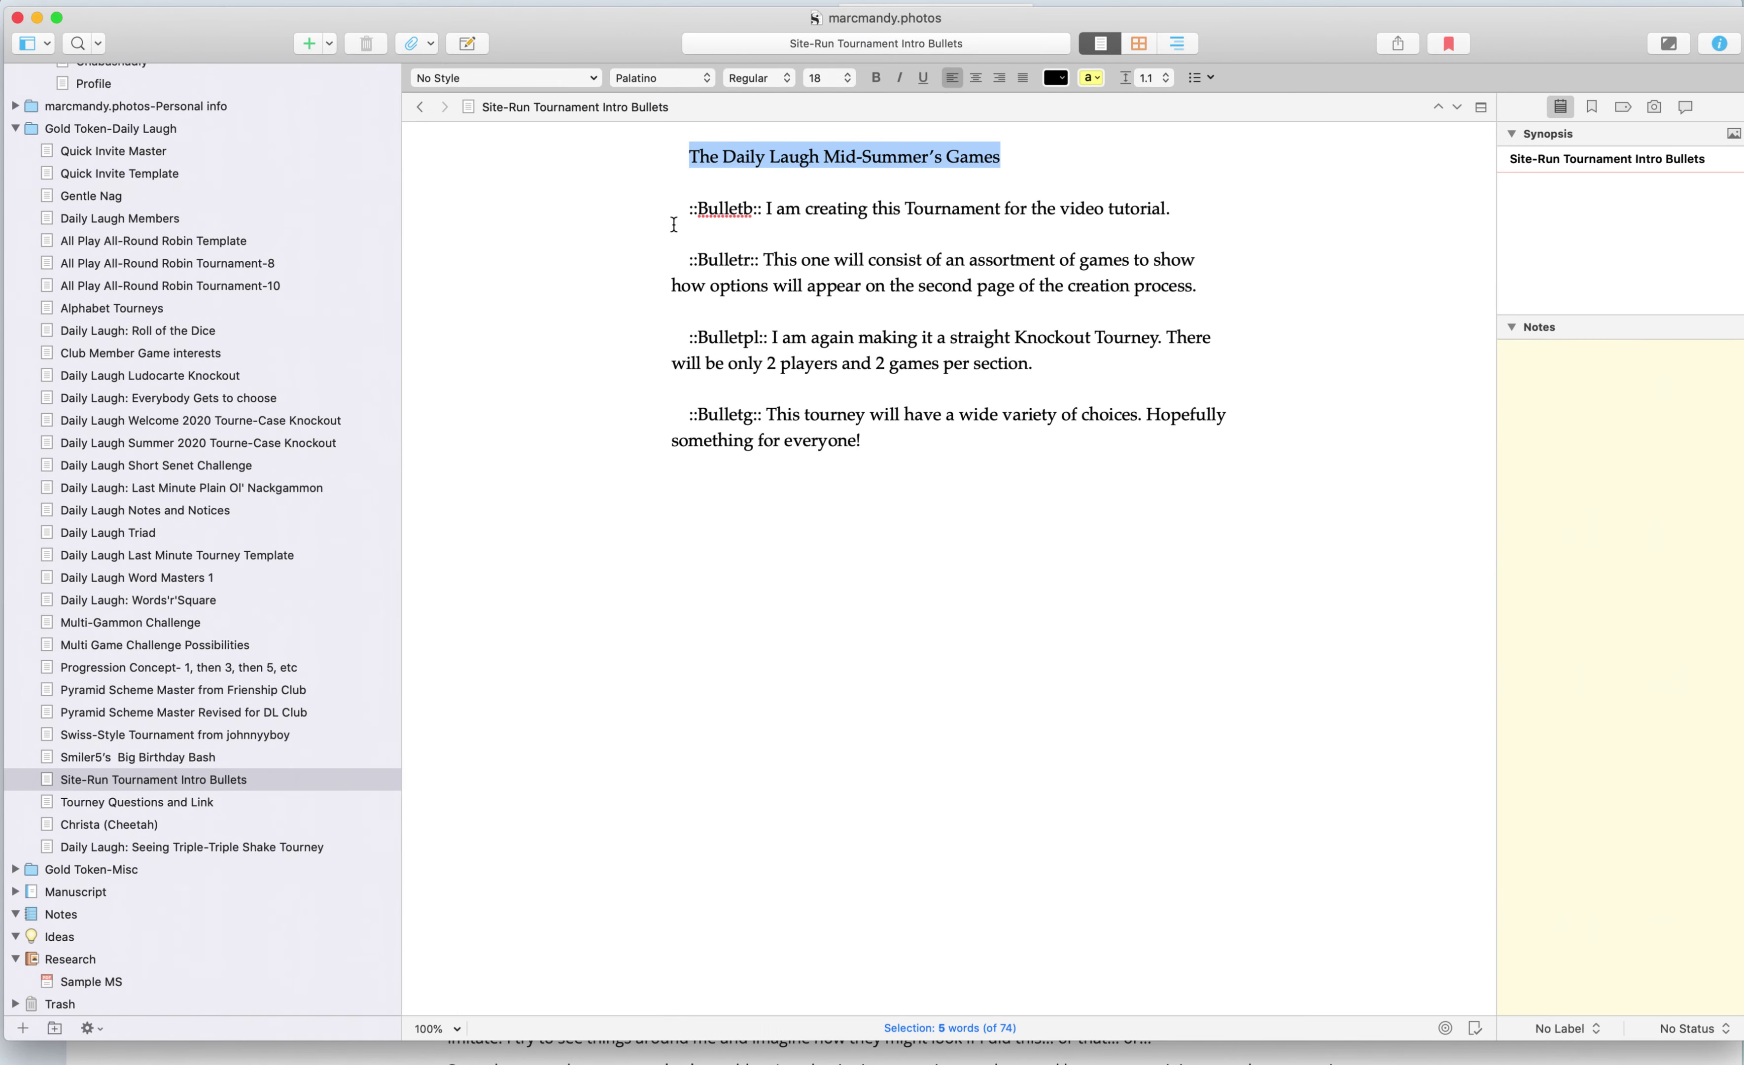
pyautogui.moveTo(688, 208); pyautogui.dragTo(943, 436)
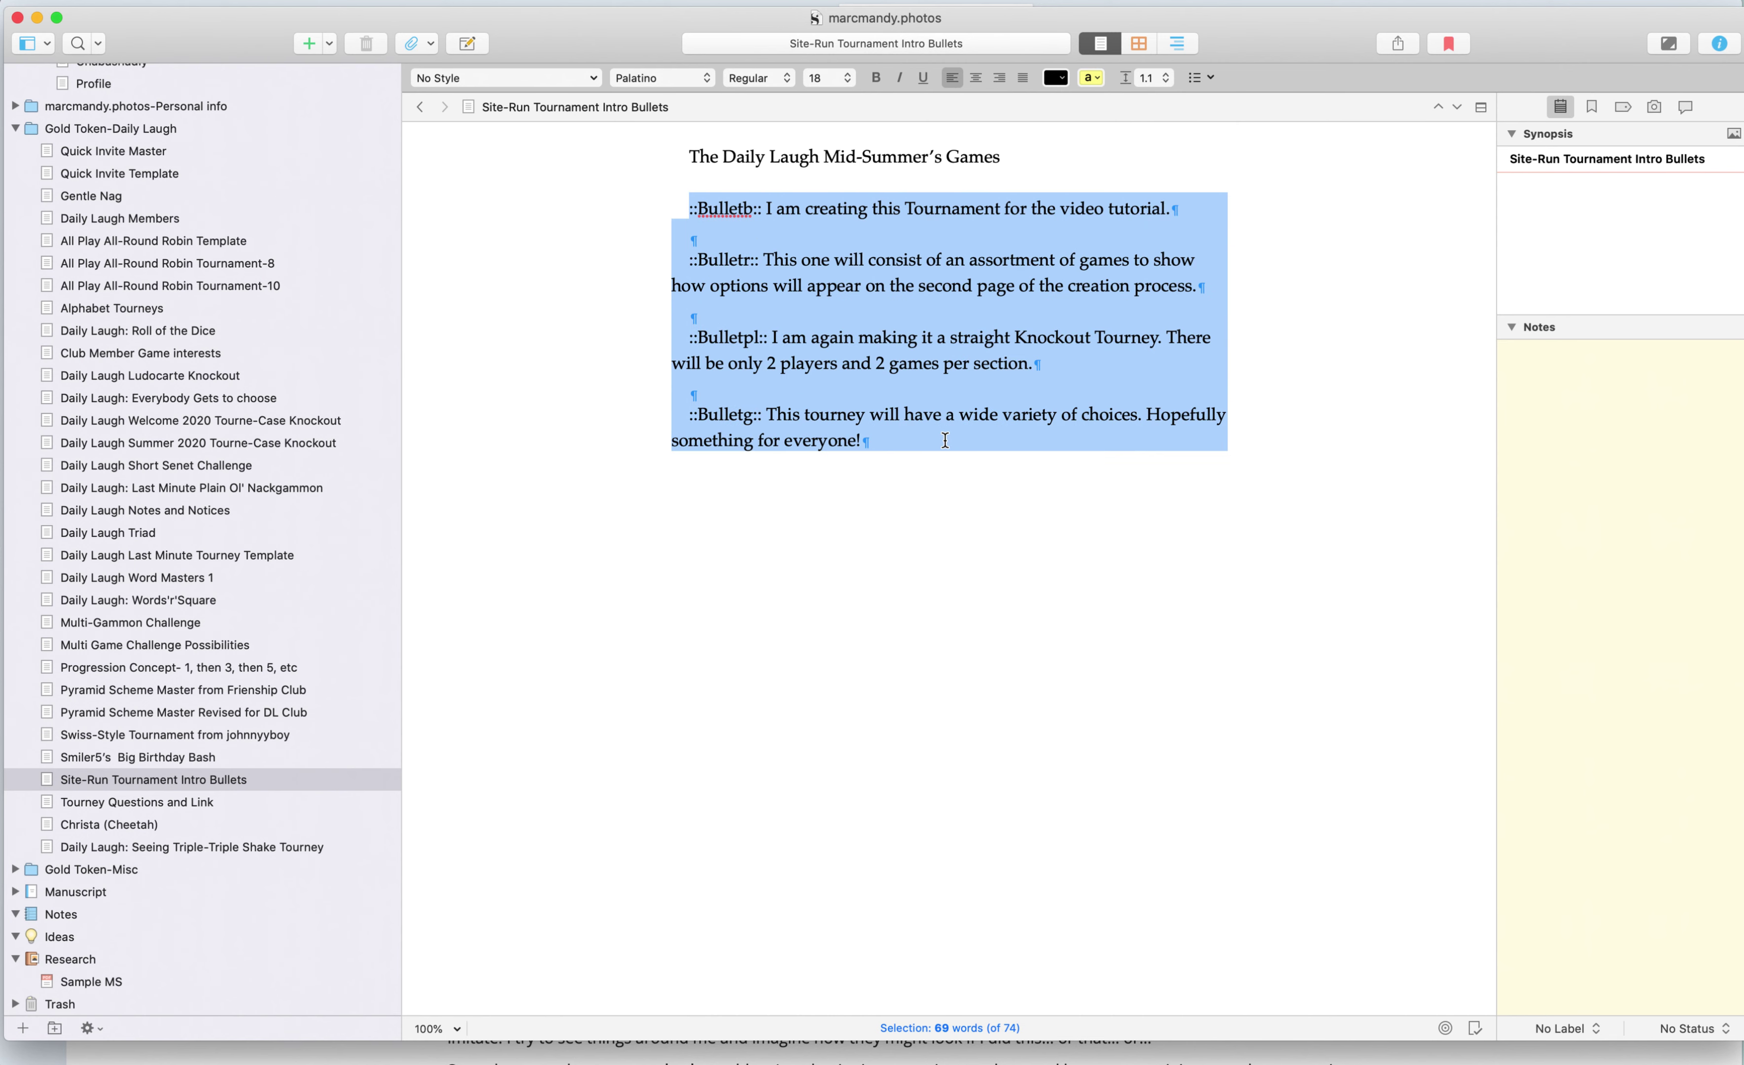
pyautogui.rightClick(945, 439)
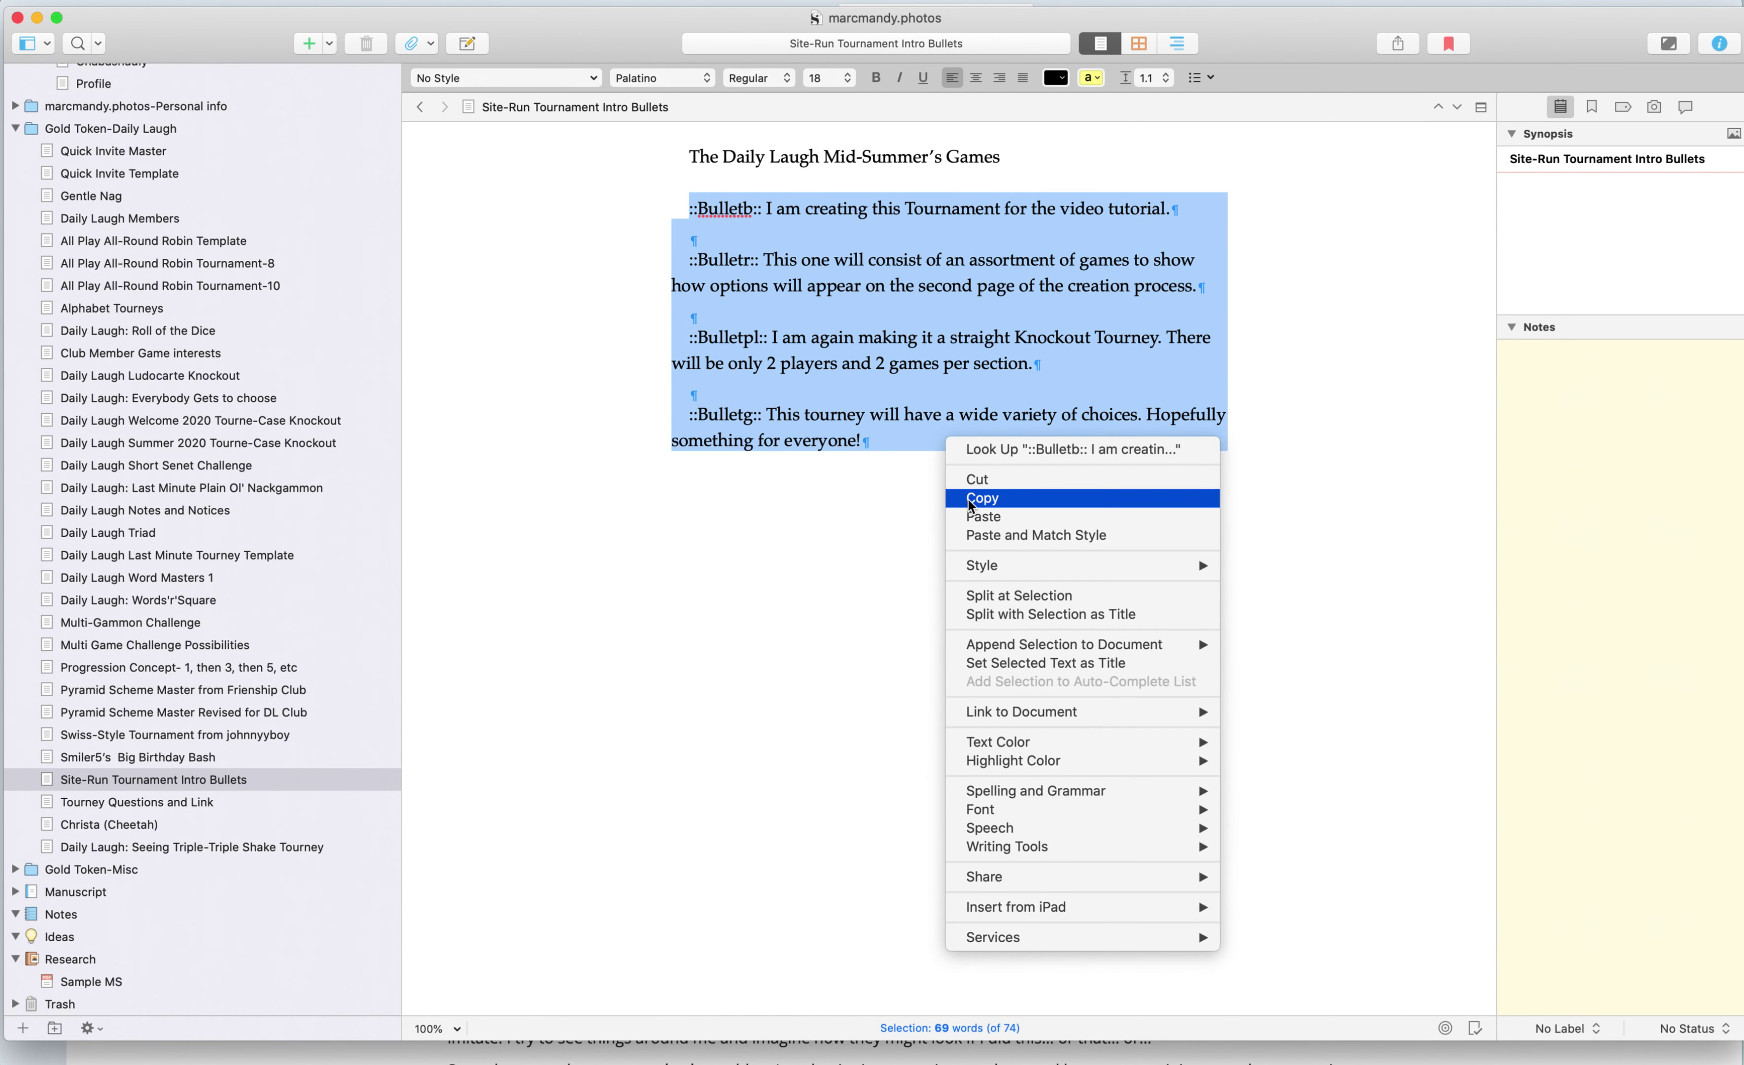
pyautogui.click(980, 497)
pyautogui.press('super+Tab')
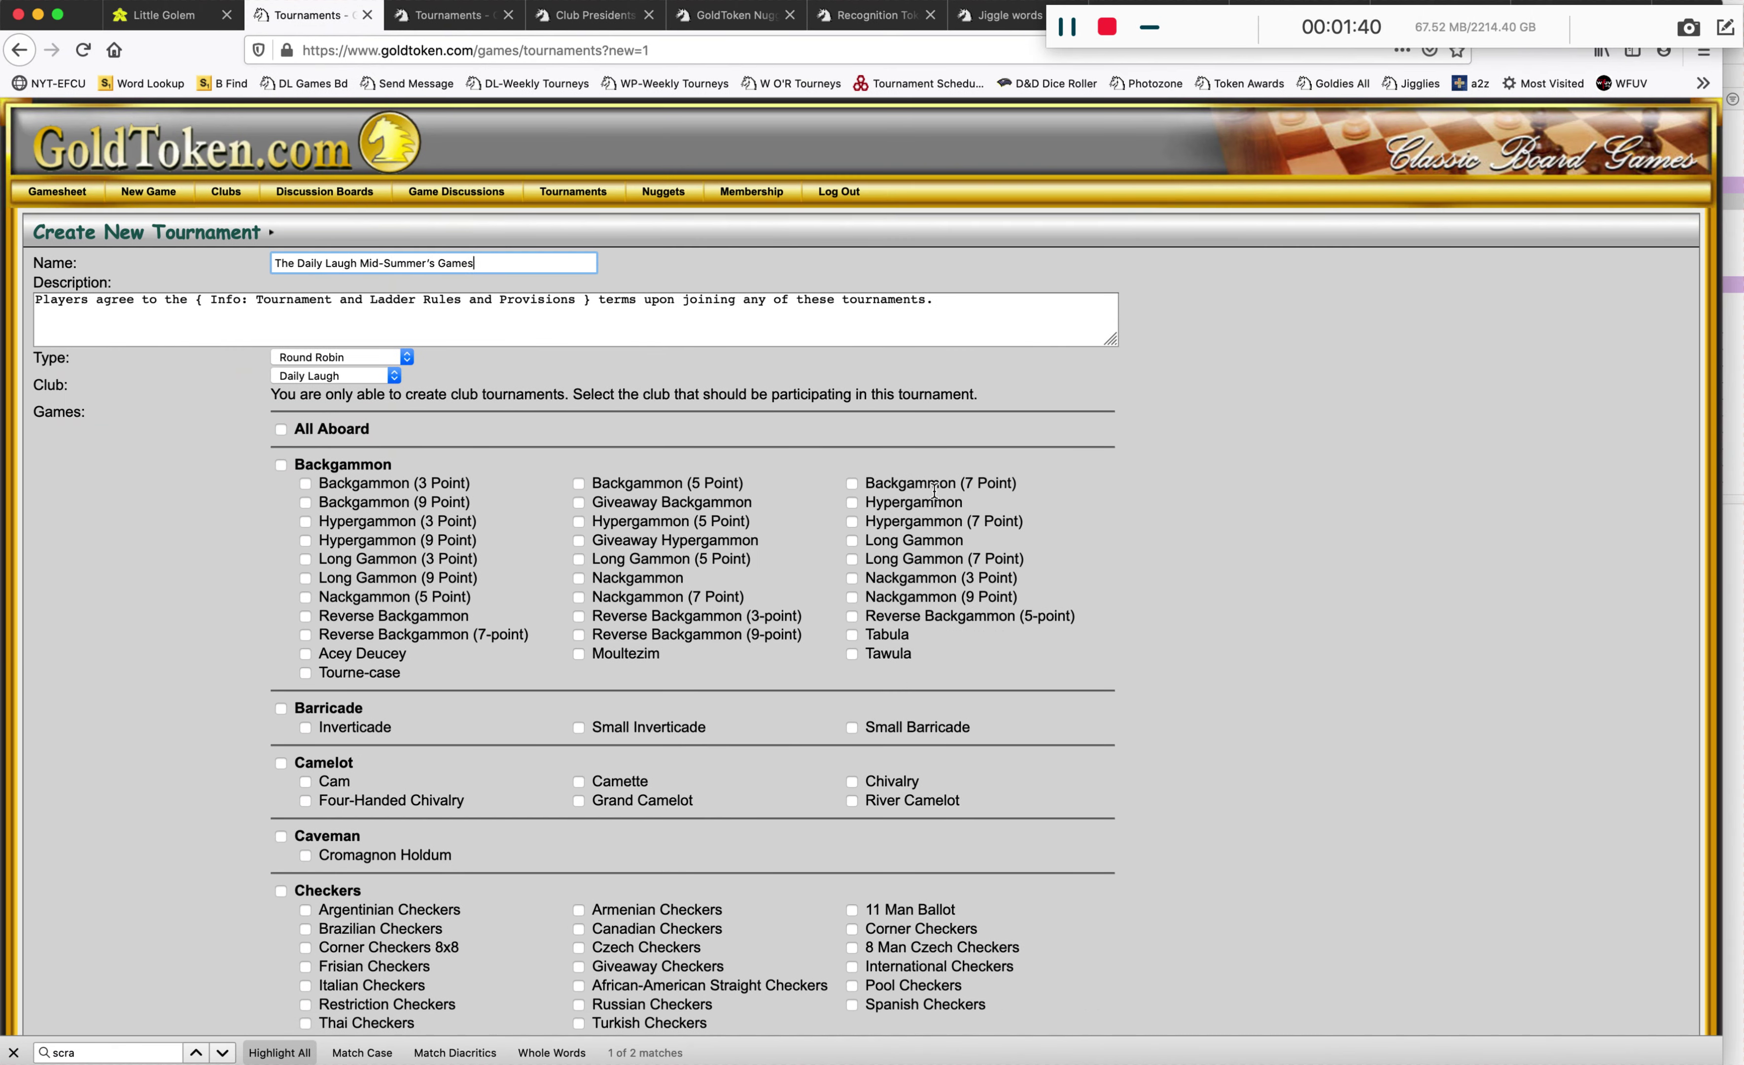
pyautogui.tripleClick(436, 295)
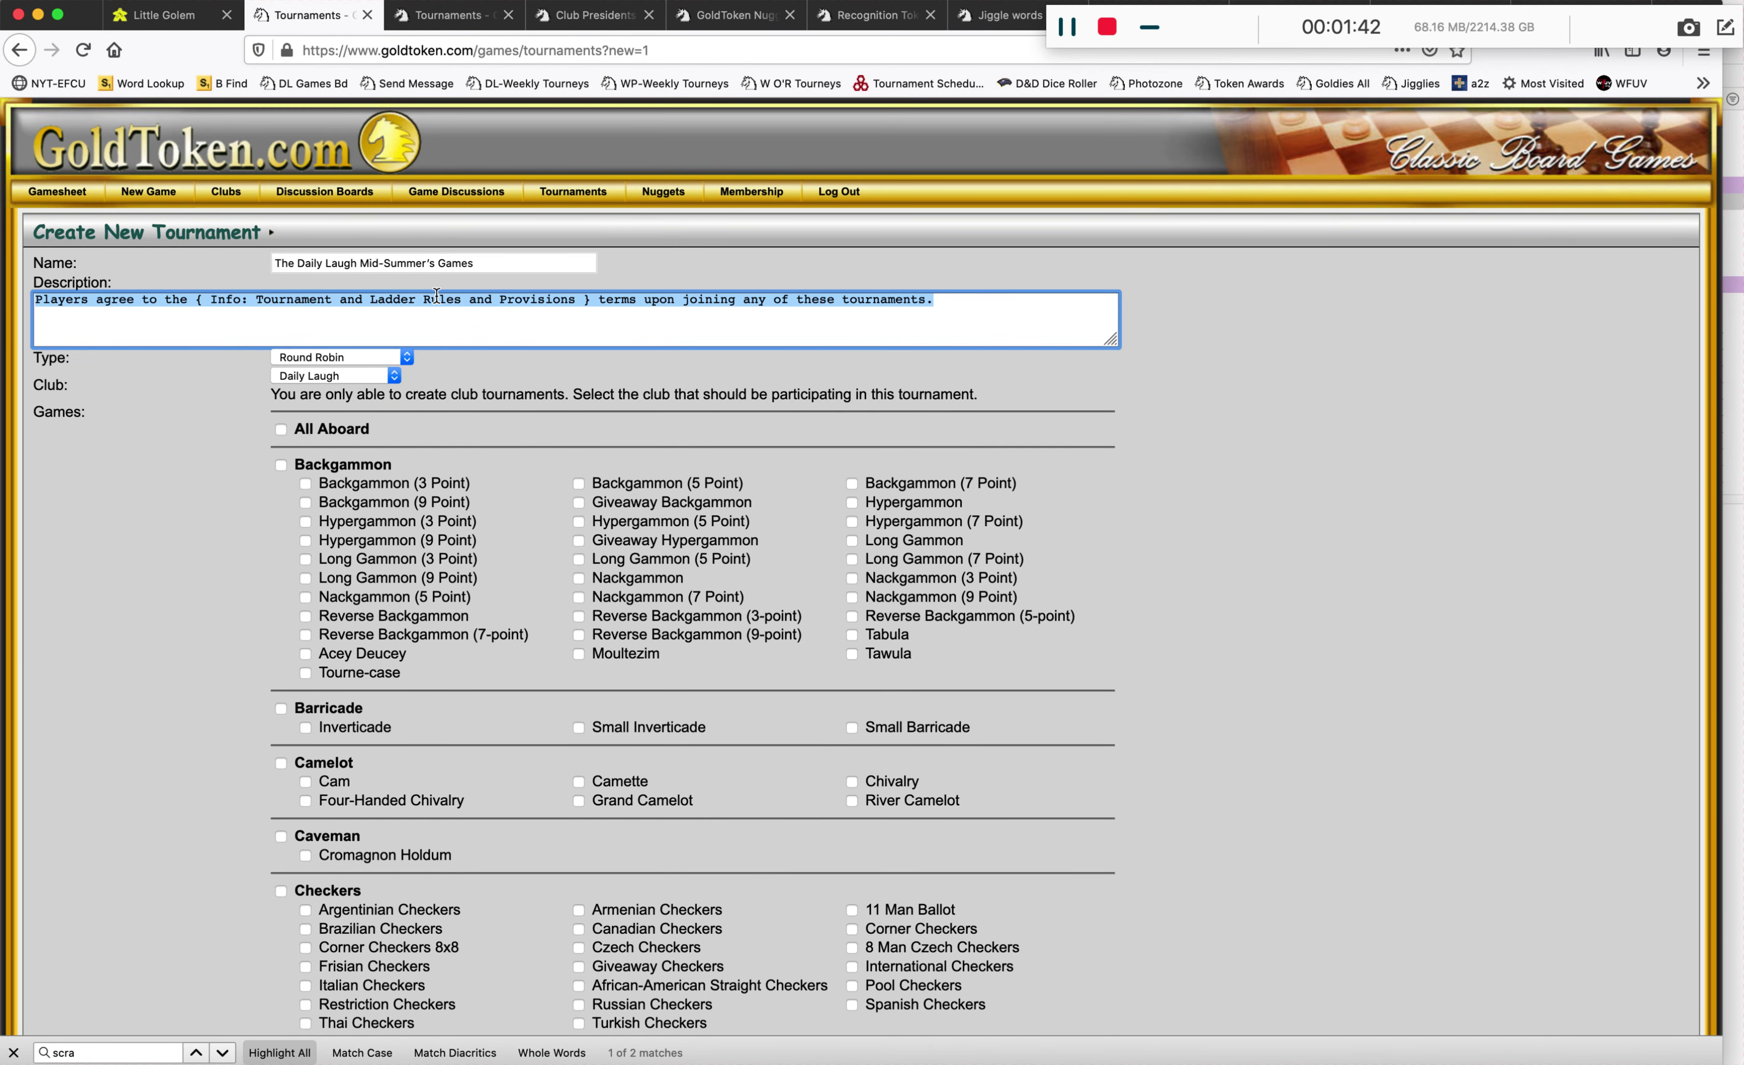
pyautogui.rightClick(436, 295)
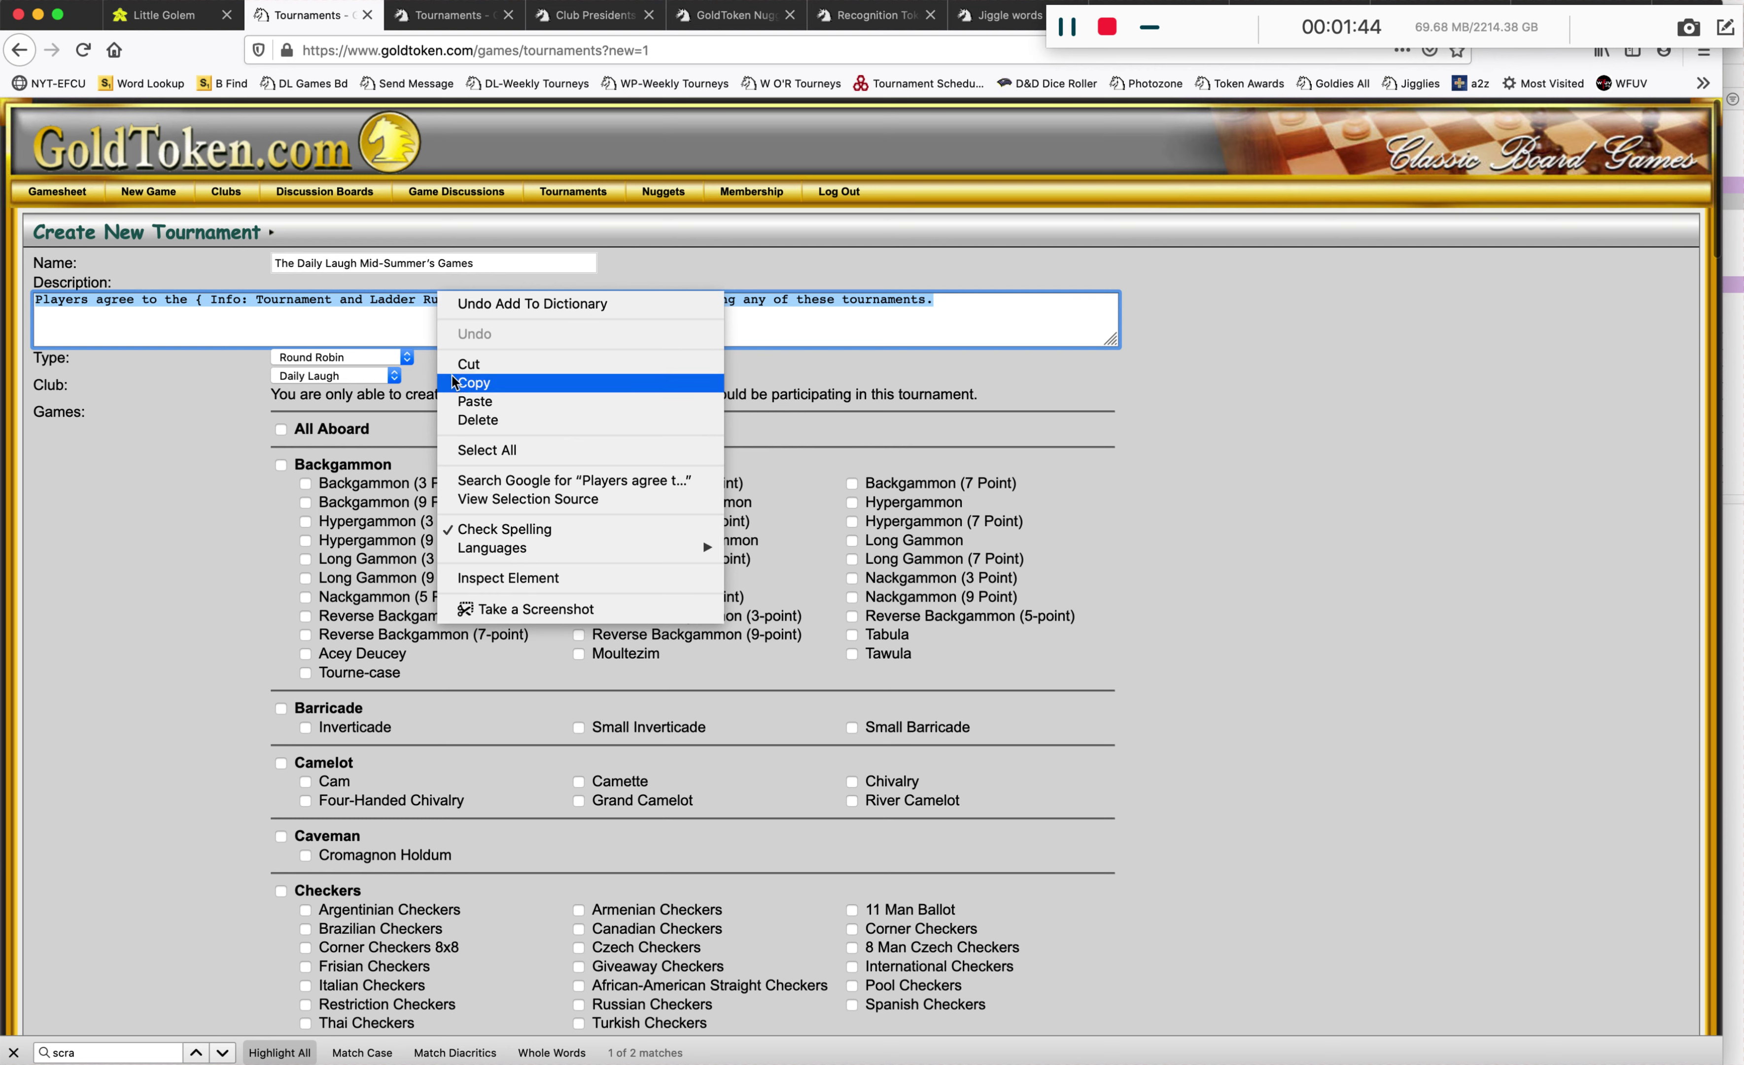
pyautogui.click(457, 403)
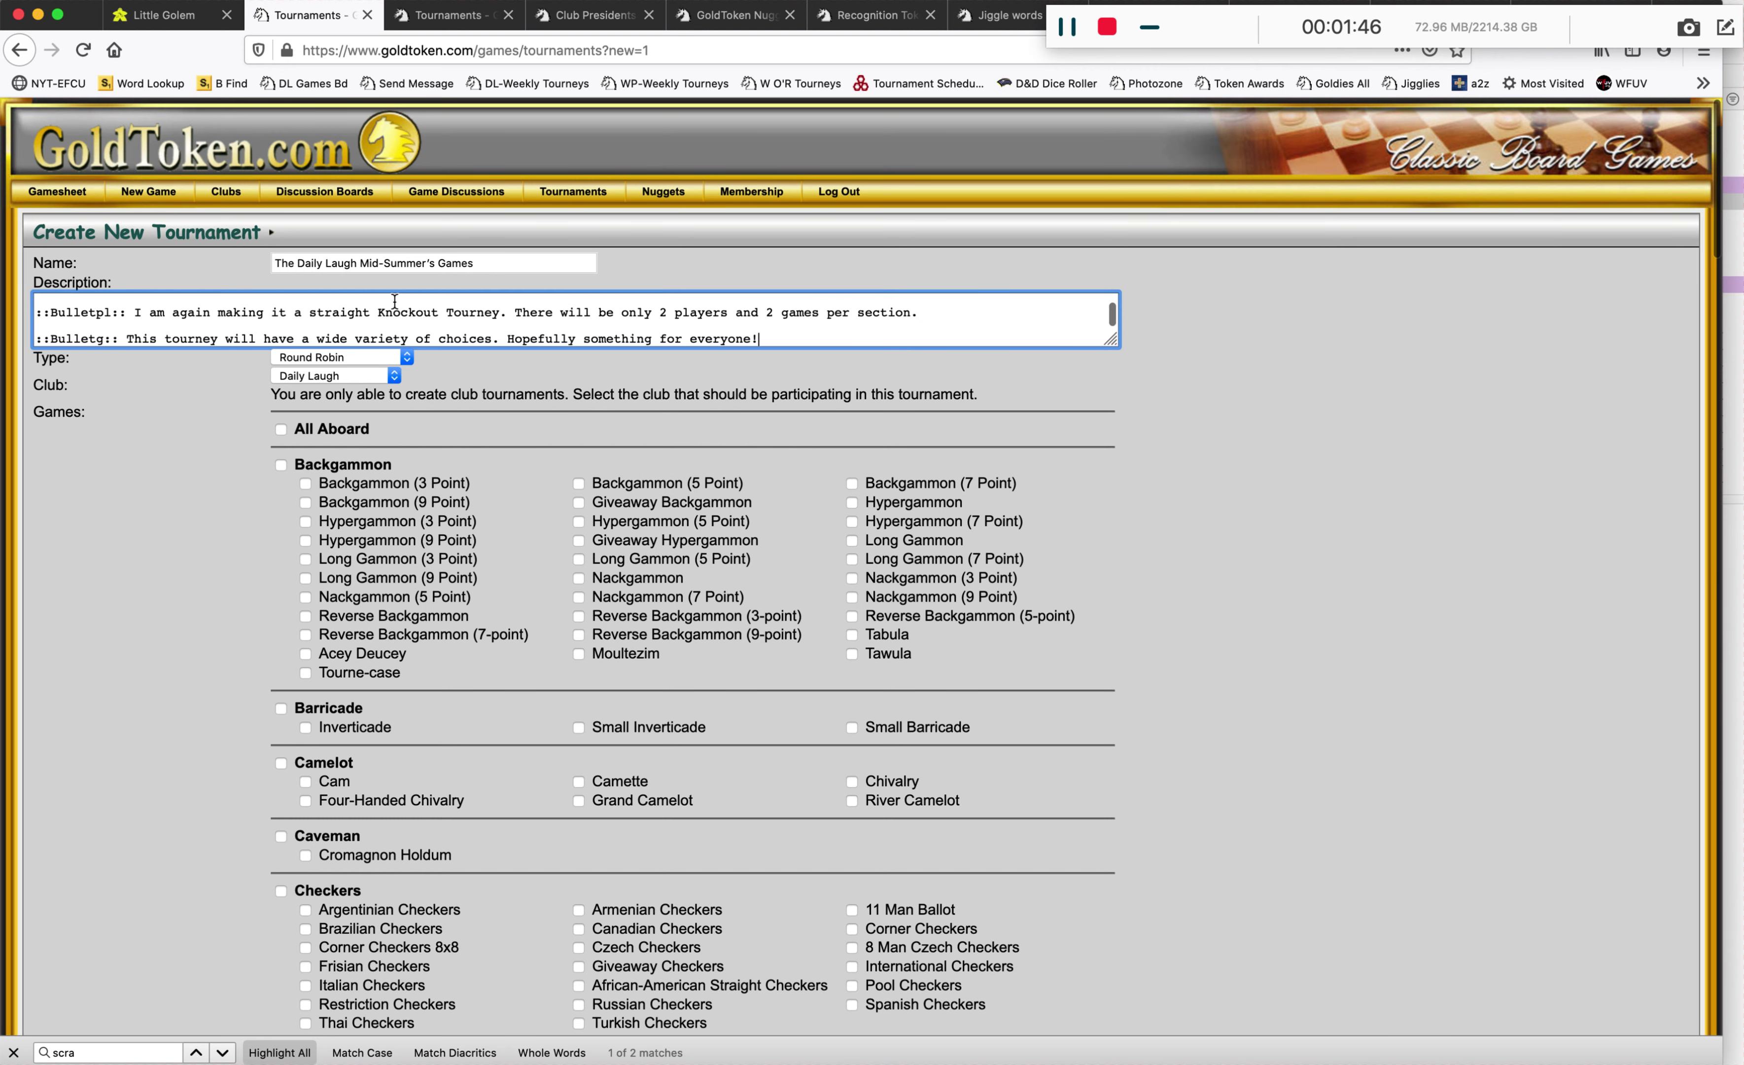
pyautogui.moveTo(1118, 342)
pyautogui.mouseDown()
pyautogui.moveTo(1134, 626)
pyautogui.moveTo(1116, 341)
pyautogui.mouseUp()
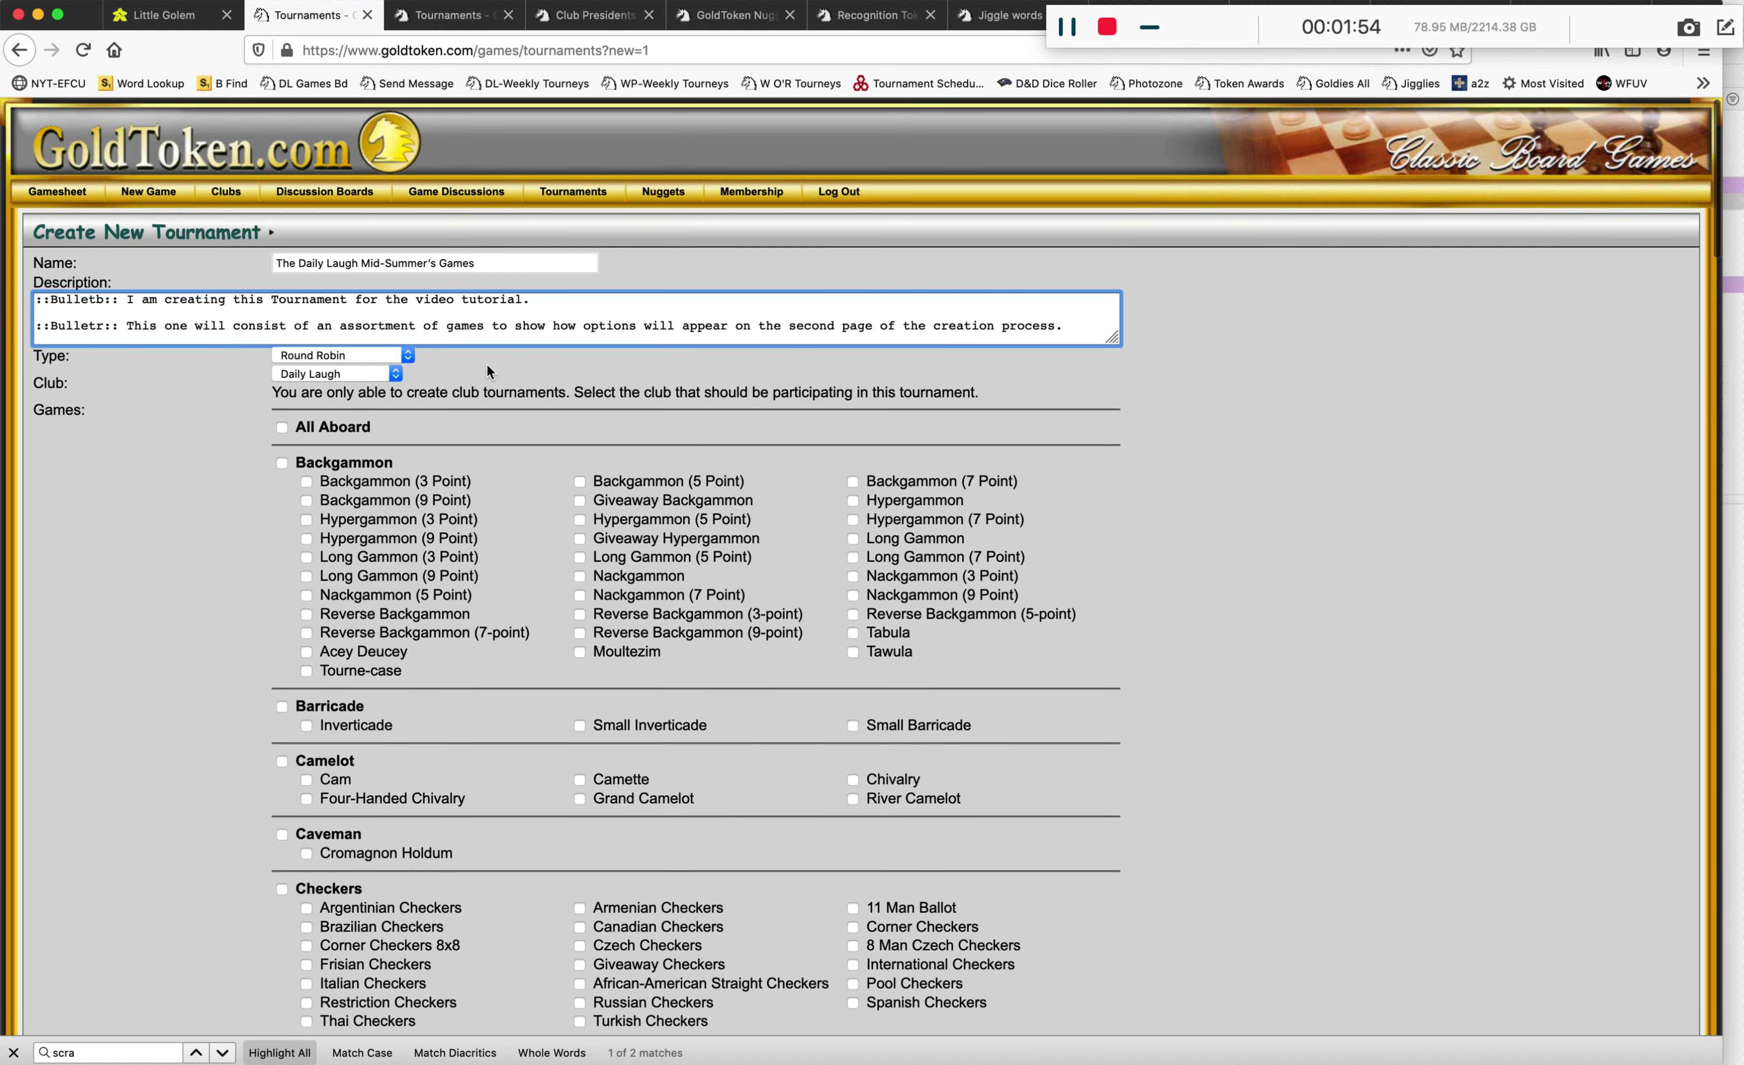
# Set the tournament type to Knockout.
pyautogui.click(407, 354)
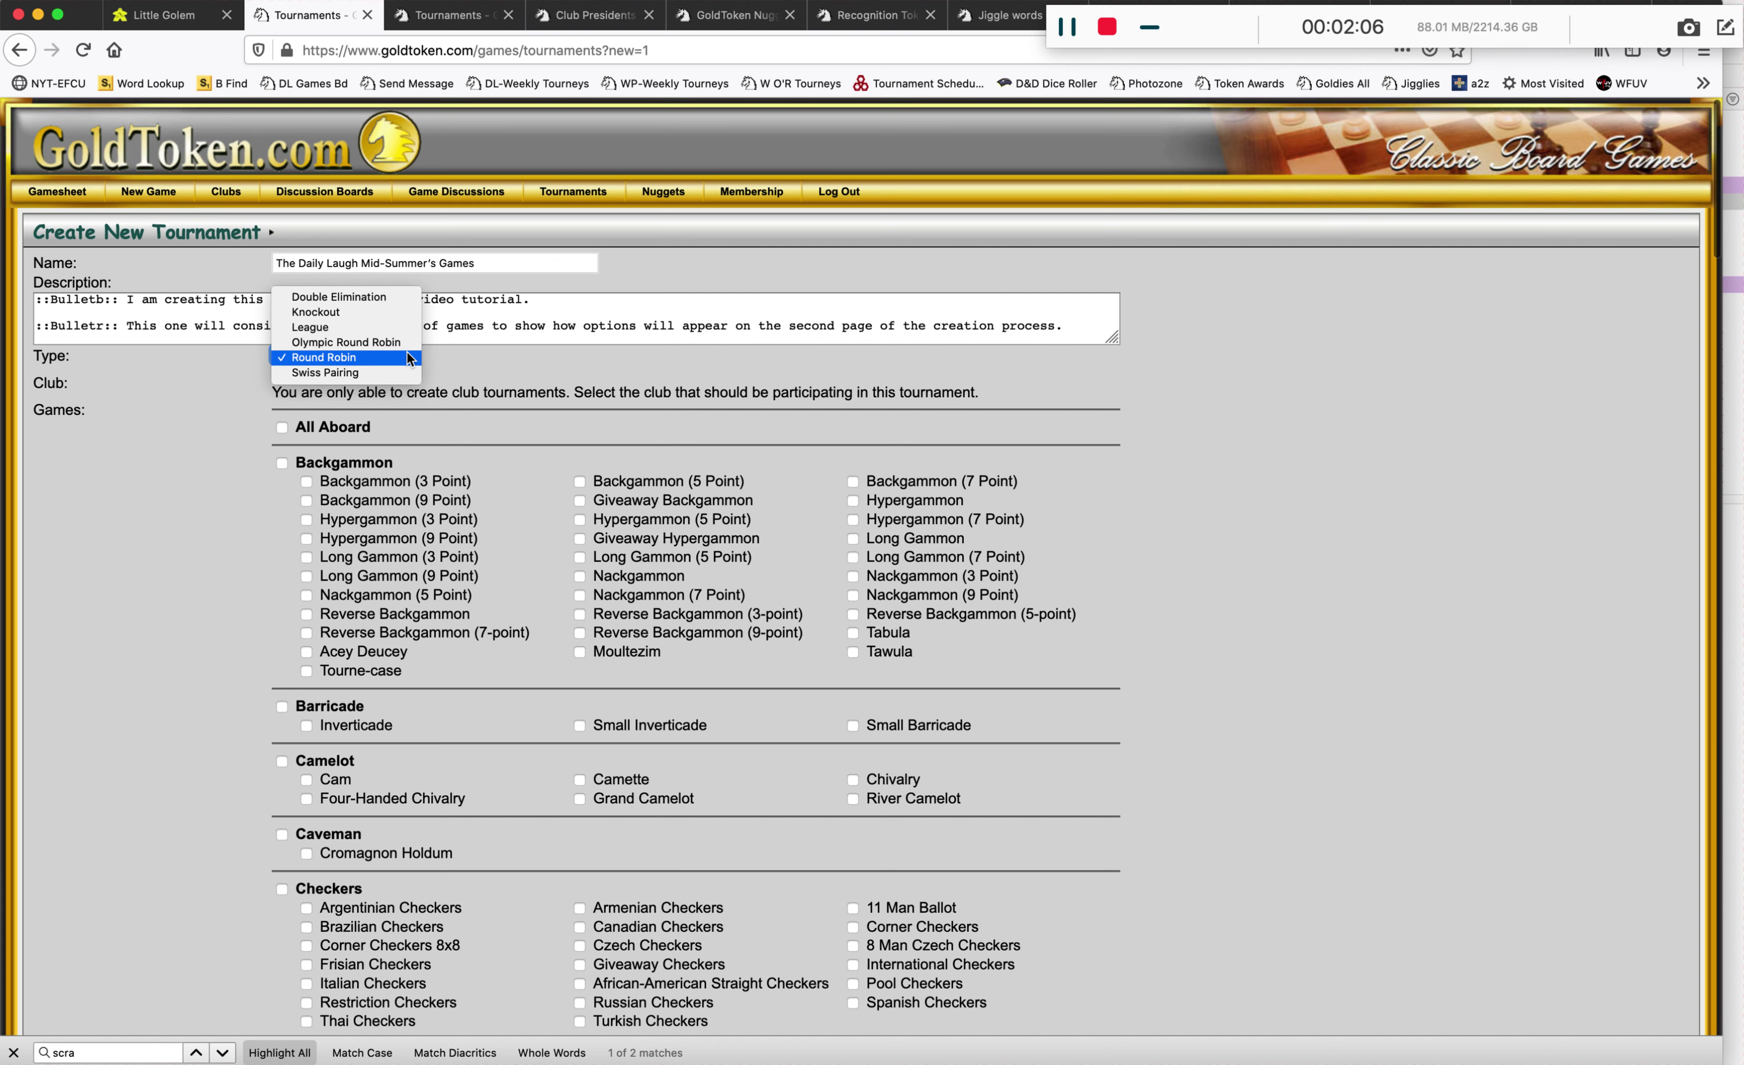
pyautogui.click(368, 313)
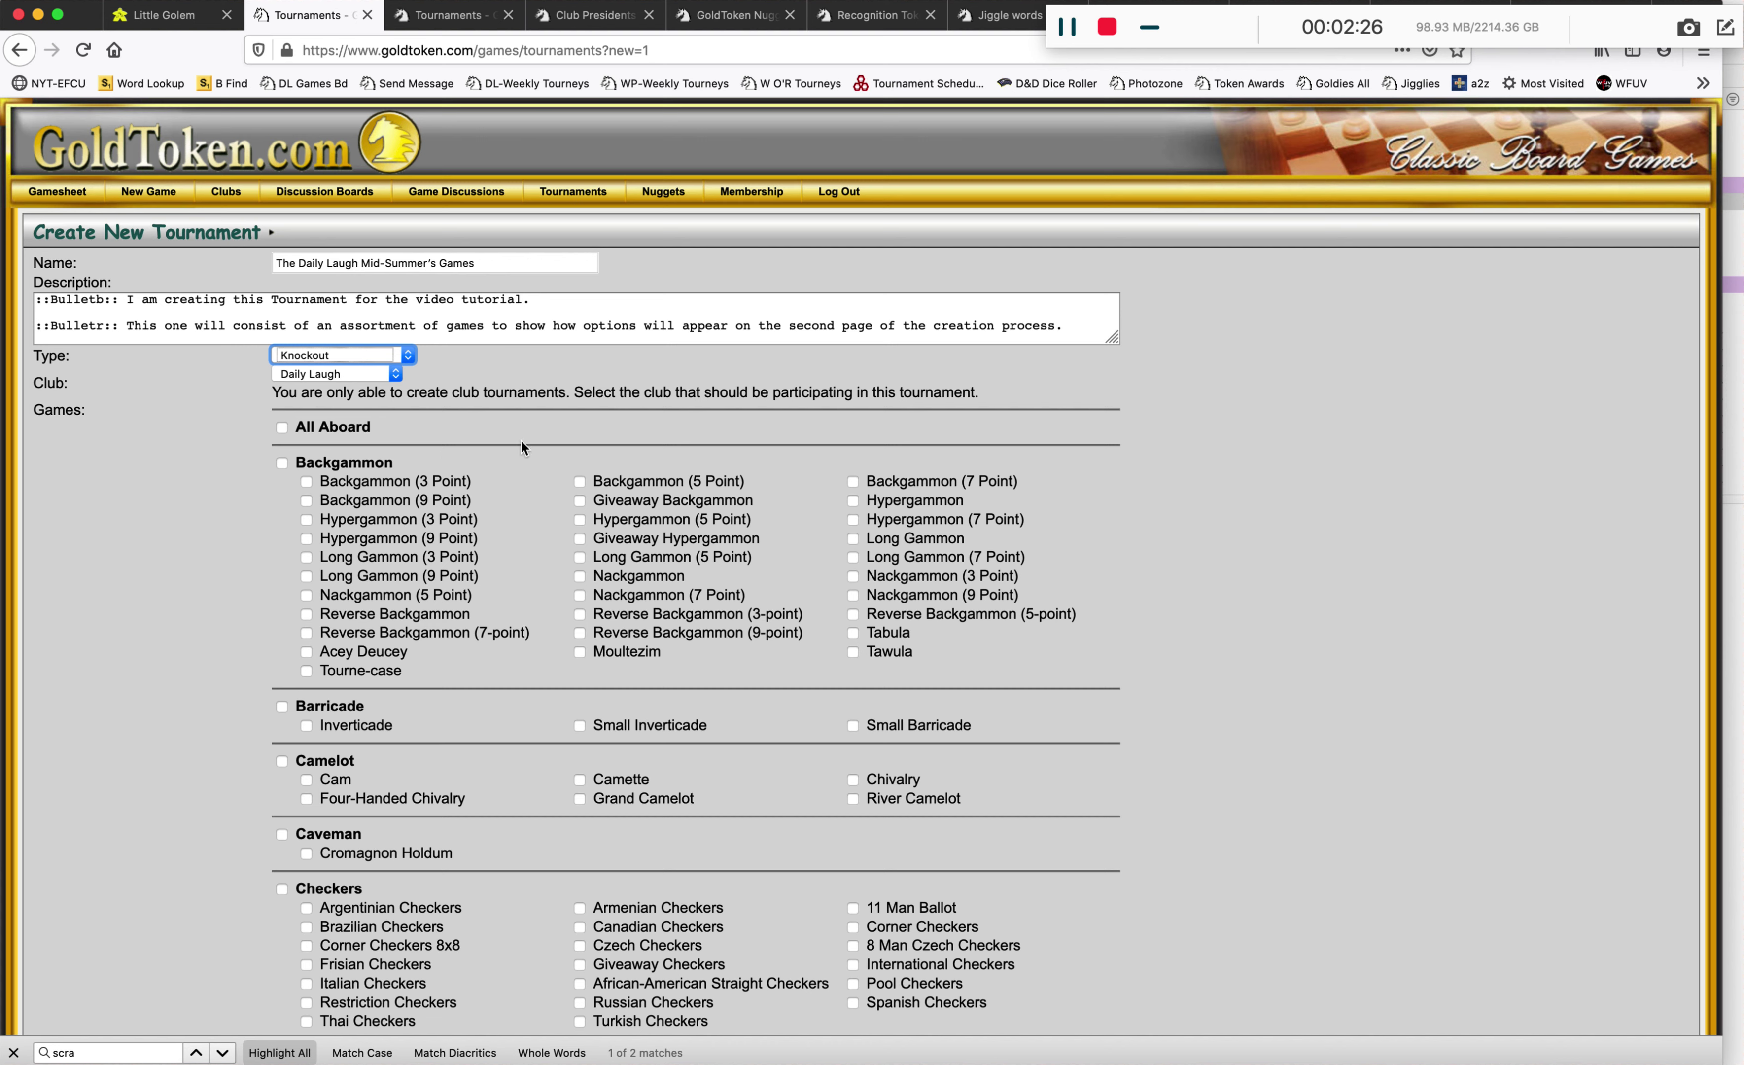
# Include All Aboard, Backgammon, Tourne-case, Small Barricade and Caveman in the tournament's games.
pyautogui.click(282, 427)
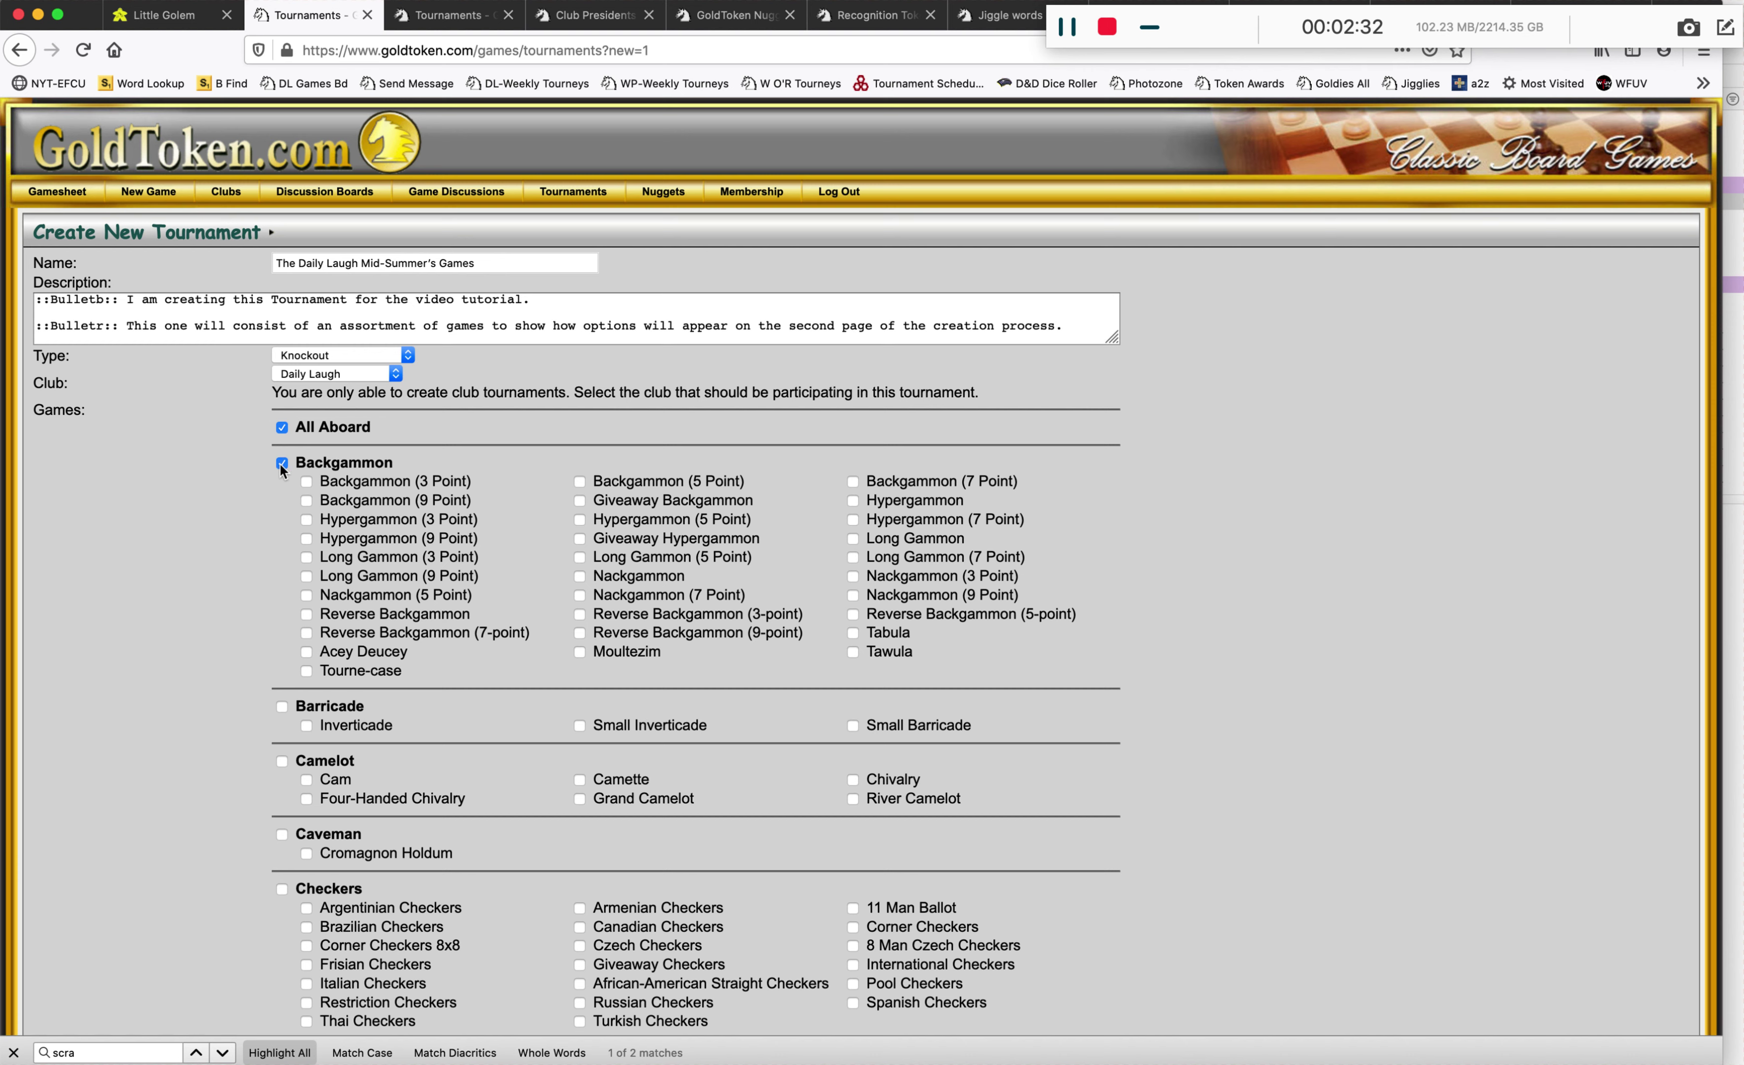
pyautogui.click(306, 671)
pyautogui.scroll(-5, 322, 473)
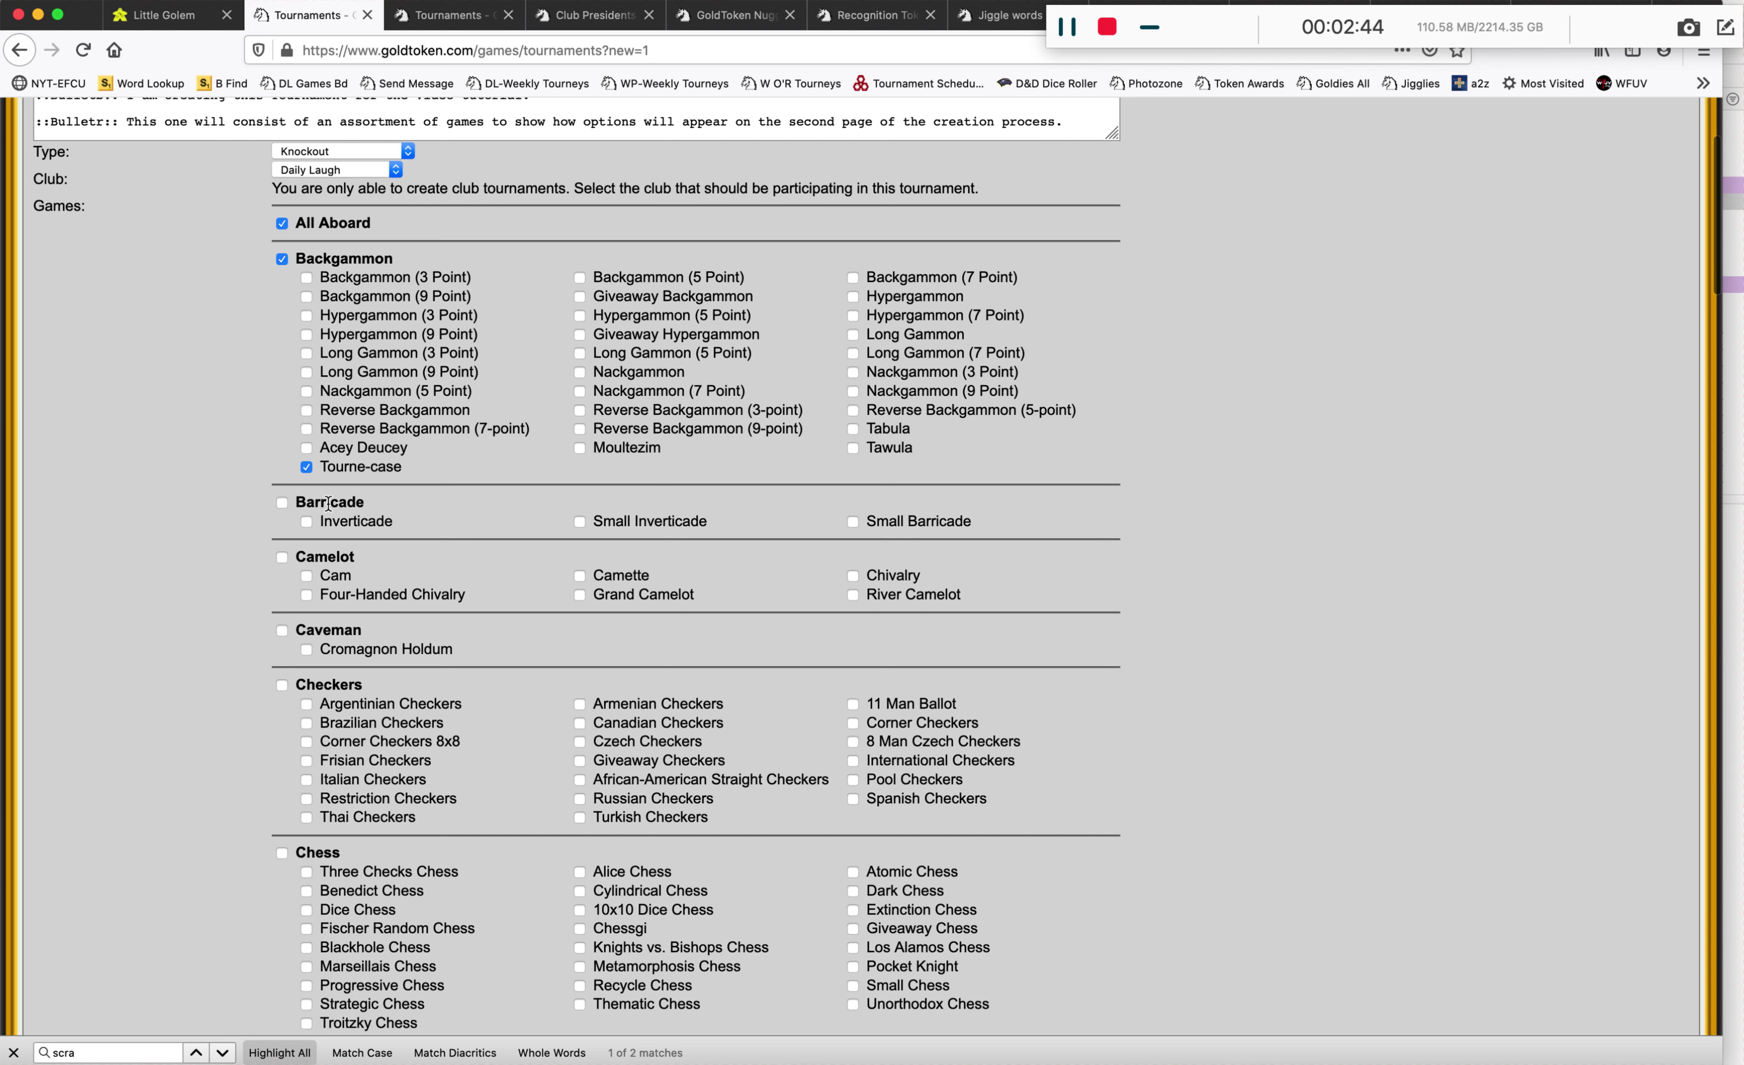
pyautogui.click(854, 518)
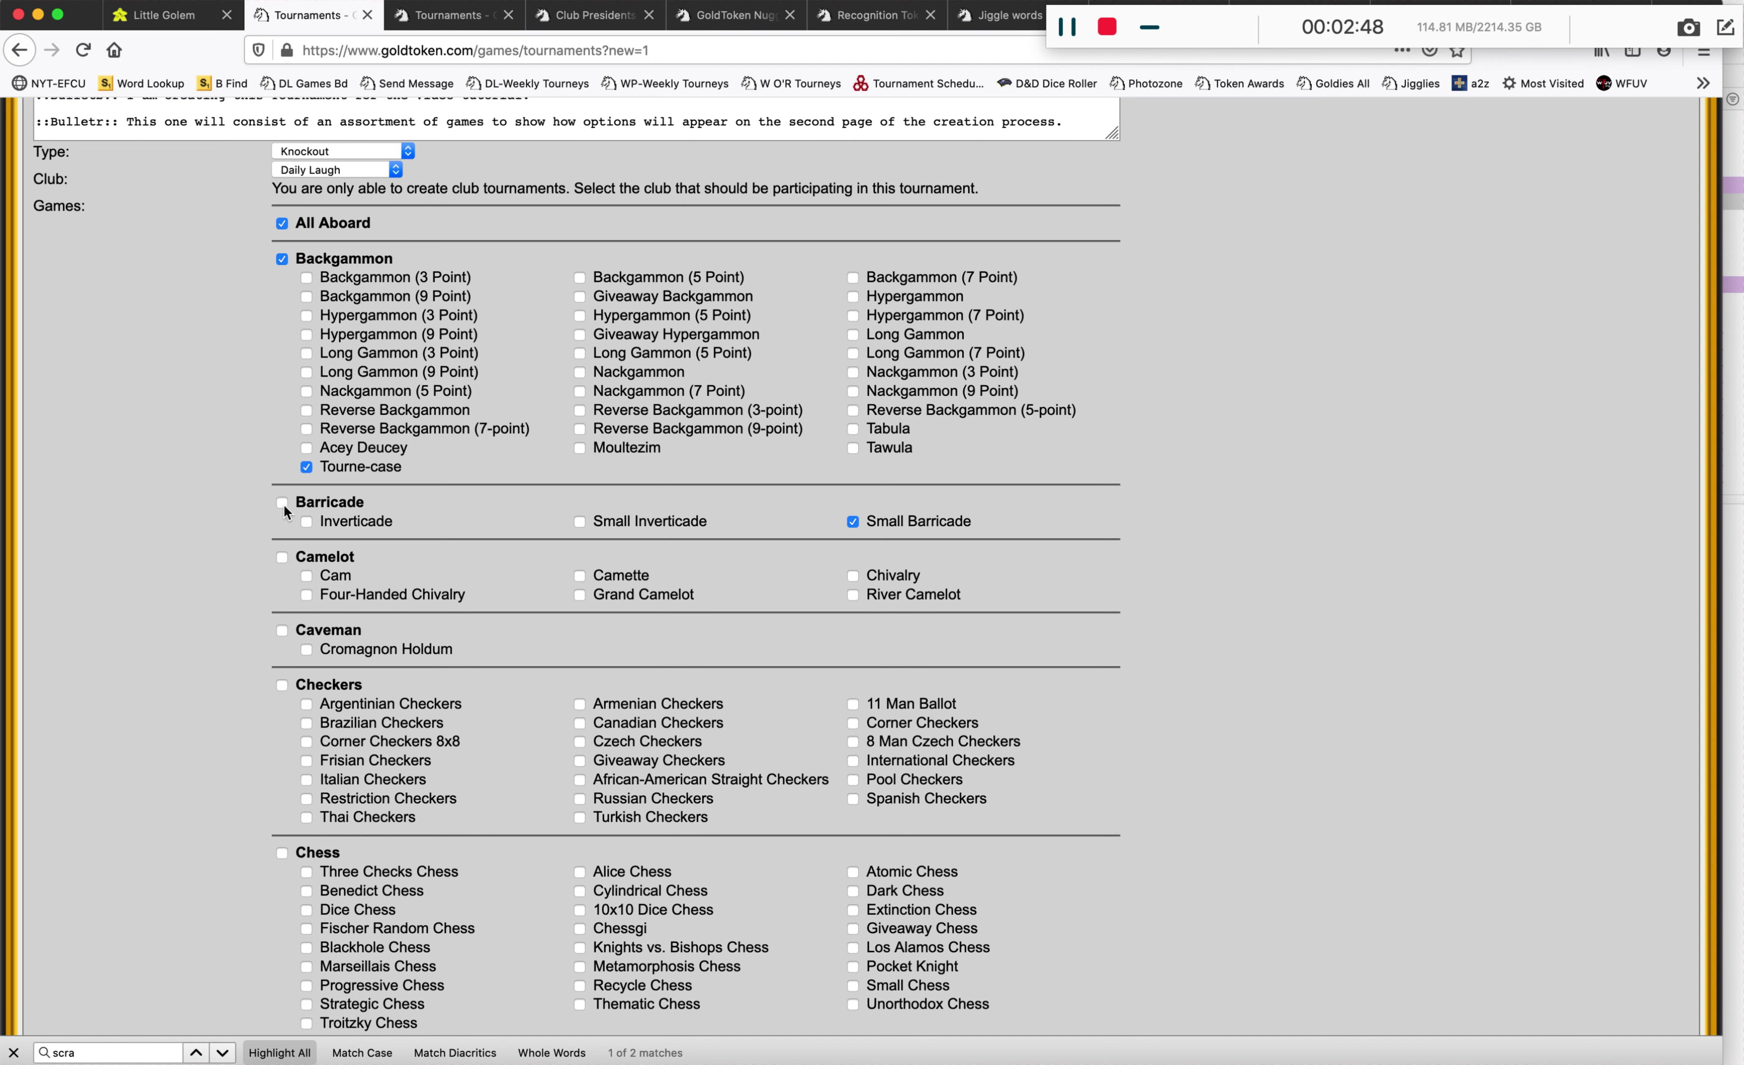
pyautogui.scroll(-3, 288, 499)
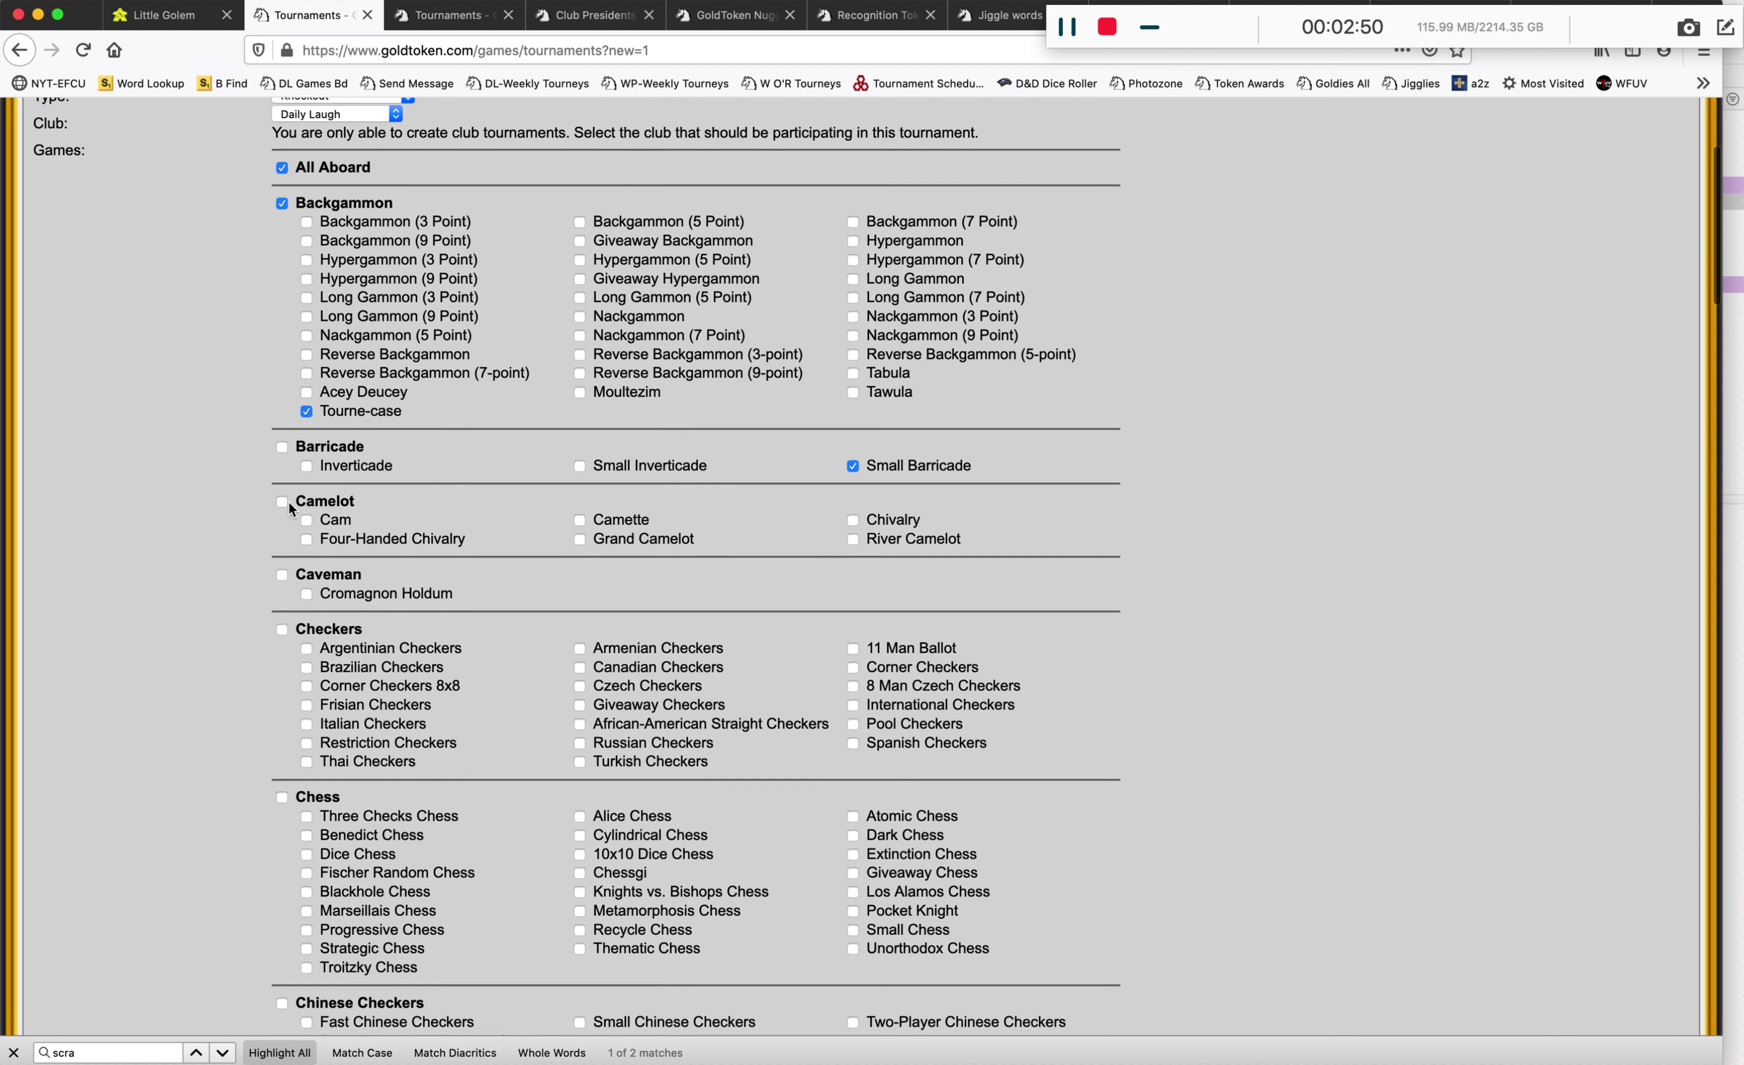
pyautogui.click(282, 487)
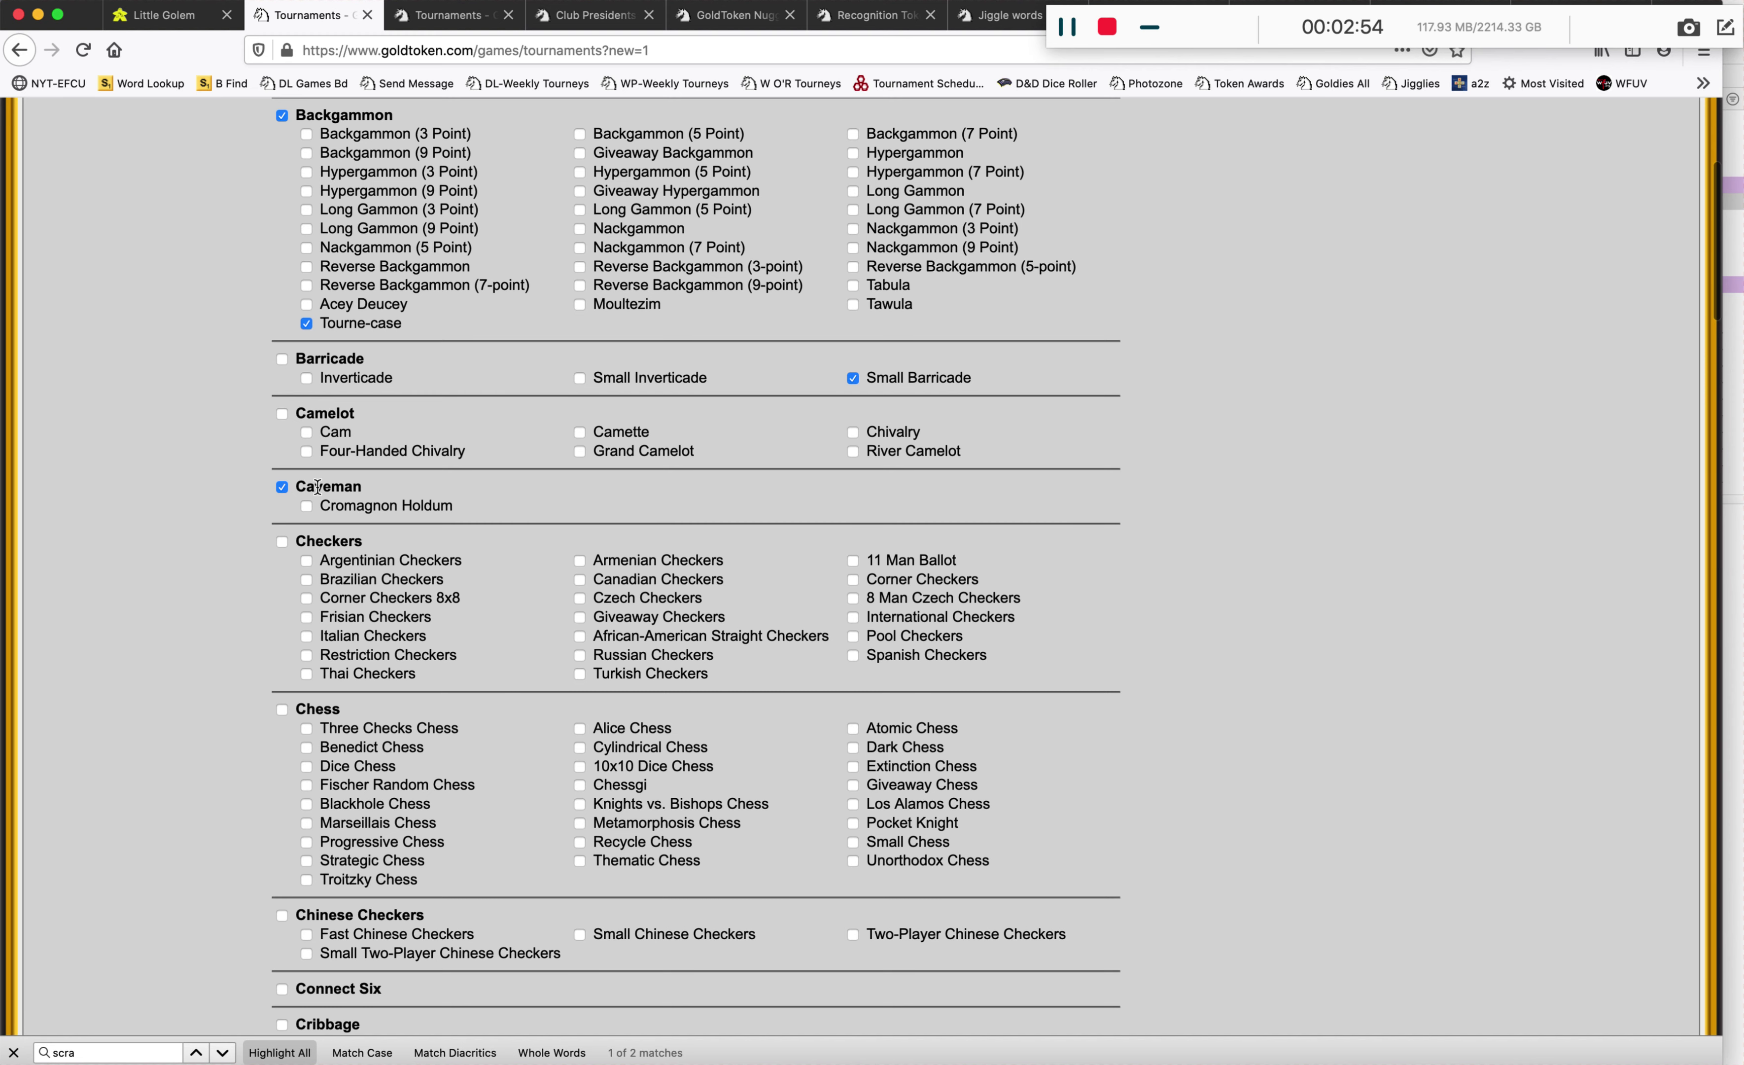
pyautogui.scroll(-2, 372, 508)
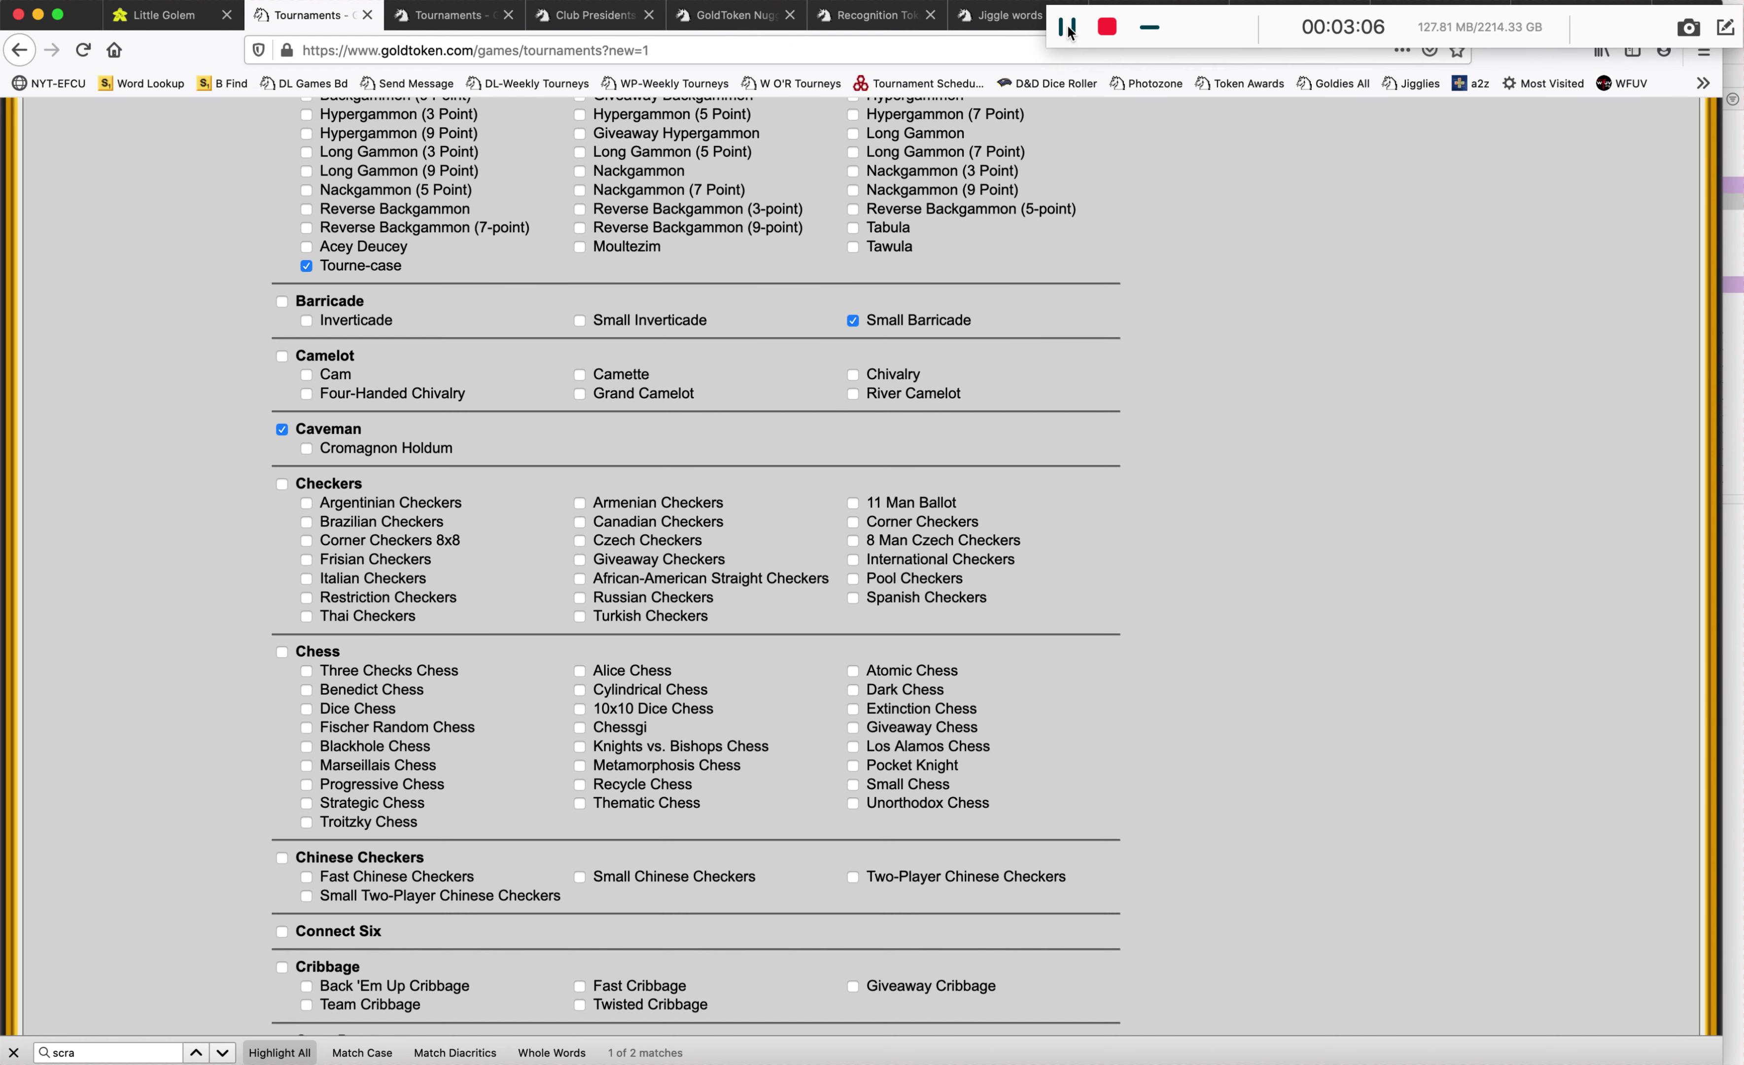
pyautogui.click(1066, 28)
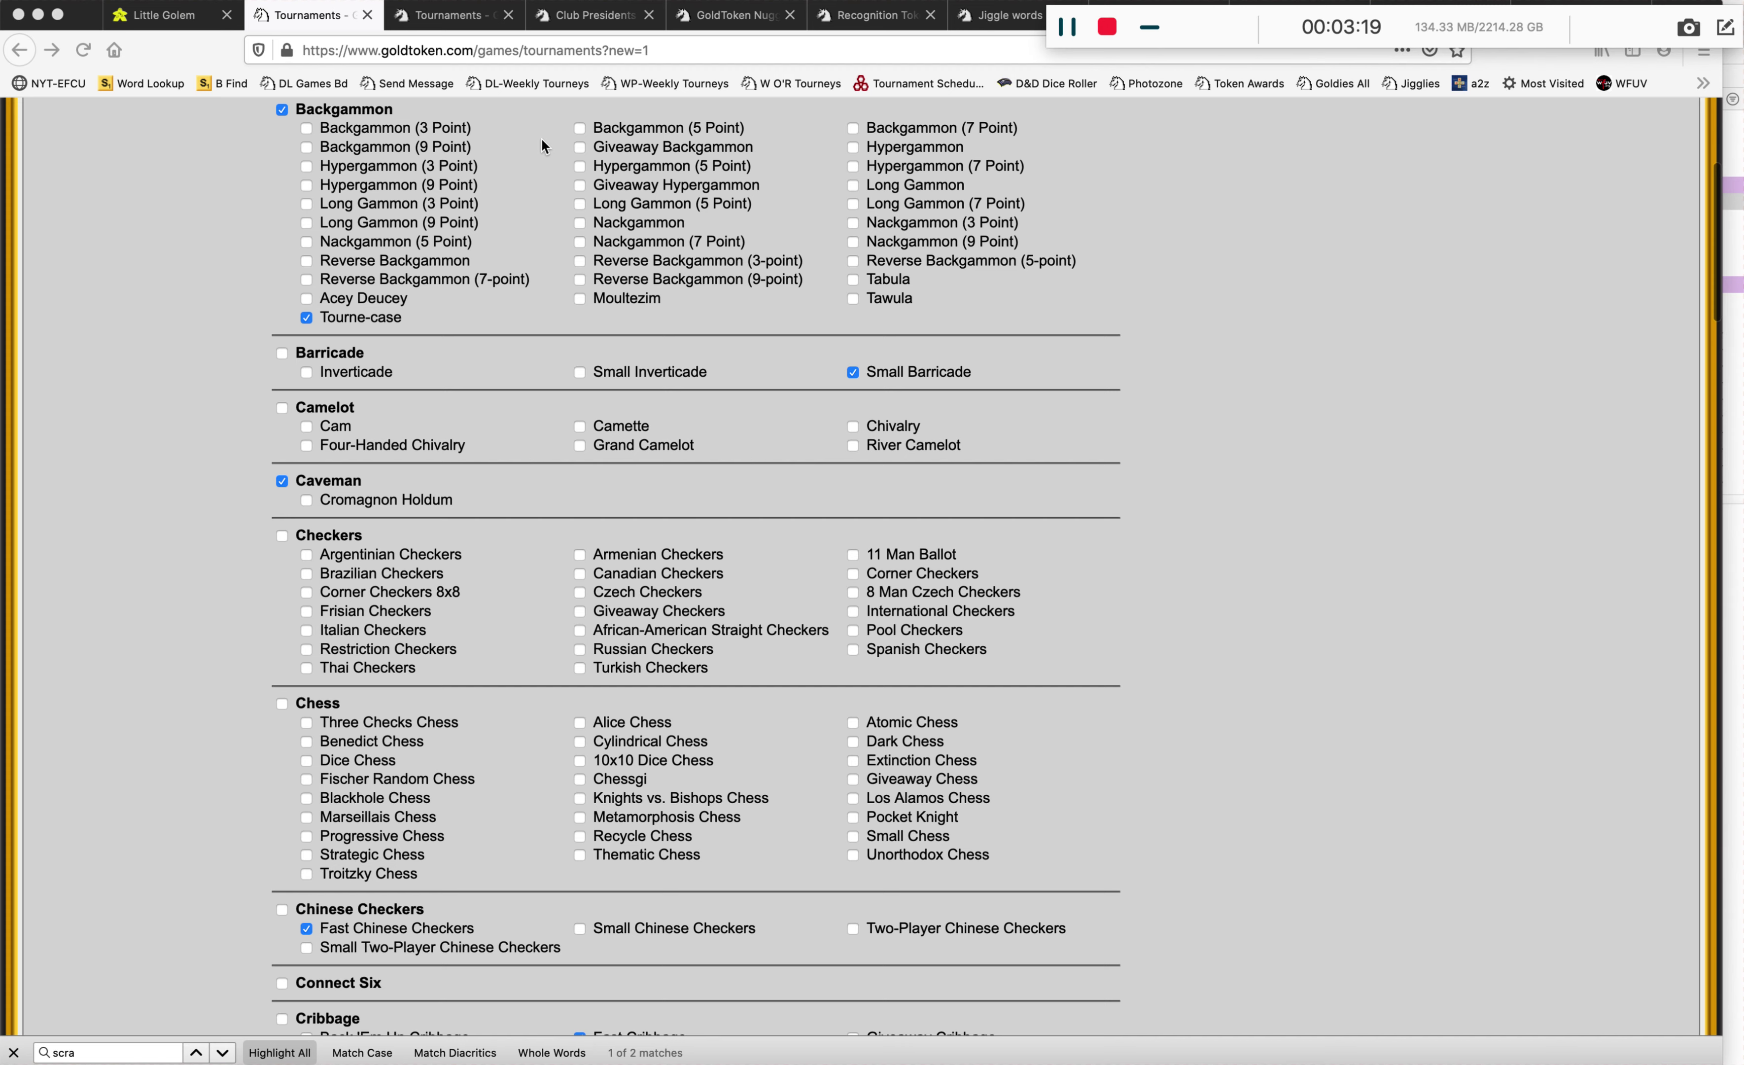
# Review the games ticked for the tournament, from Backgammon through Xiphias, and the time control settings below them.
pyautogui.scroll(-2, 541, 137)
pyautogui.scroll(-6, 541, 143)
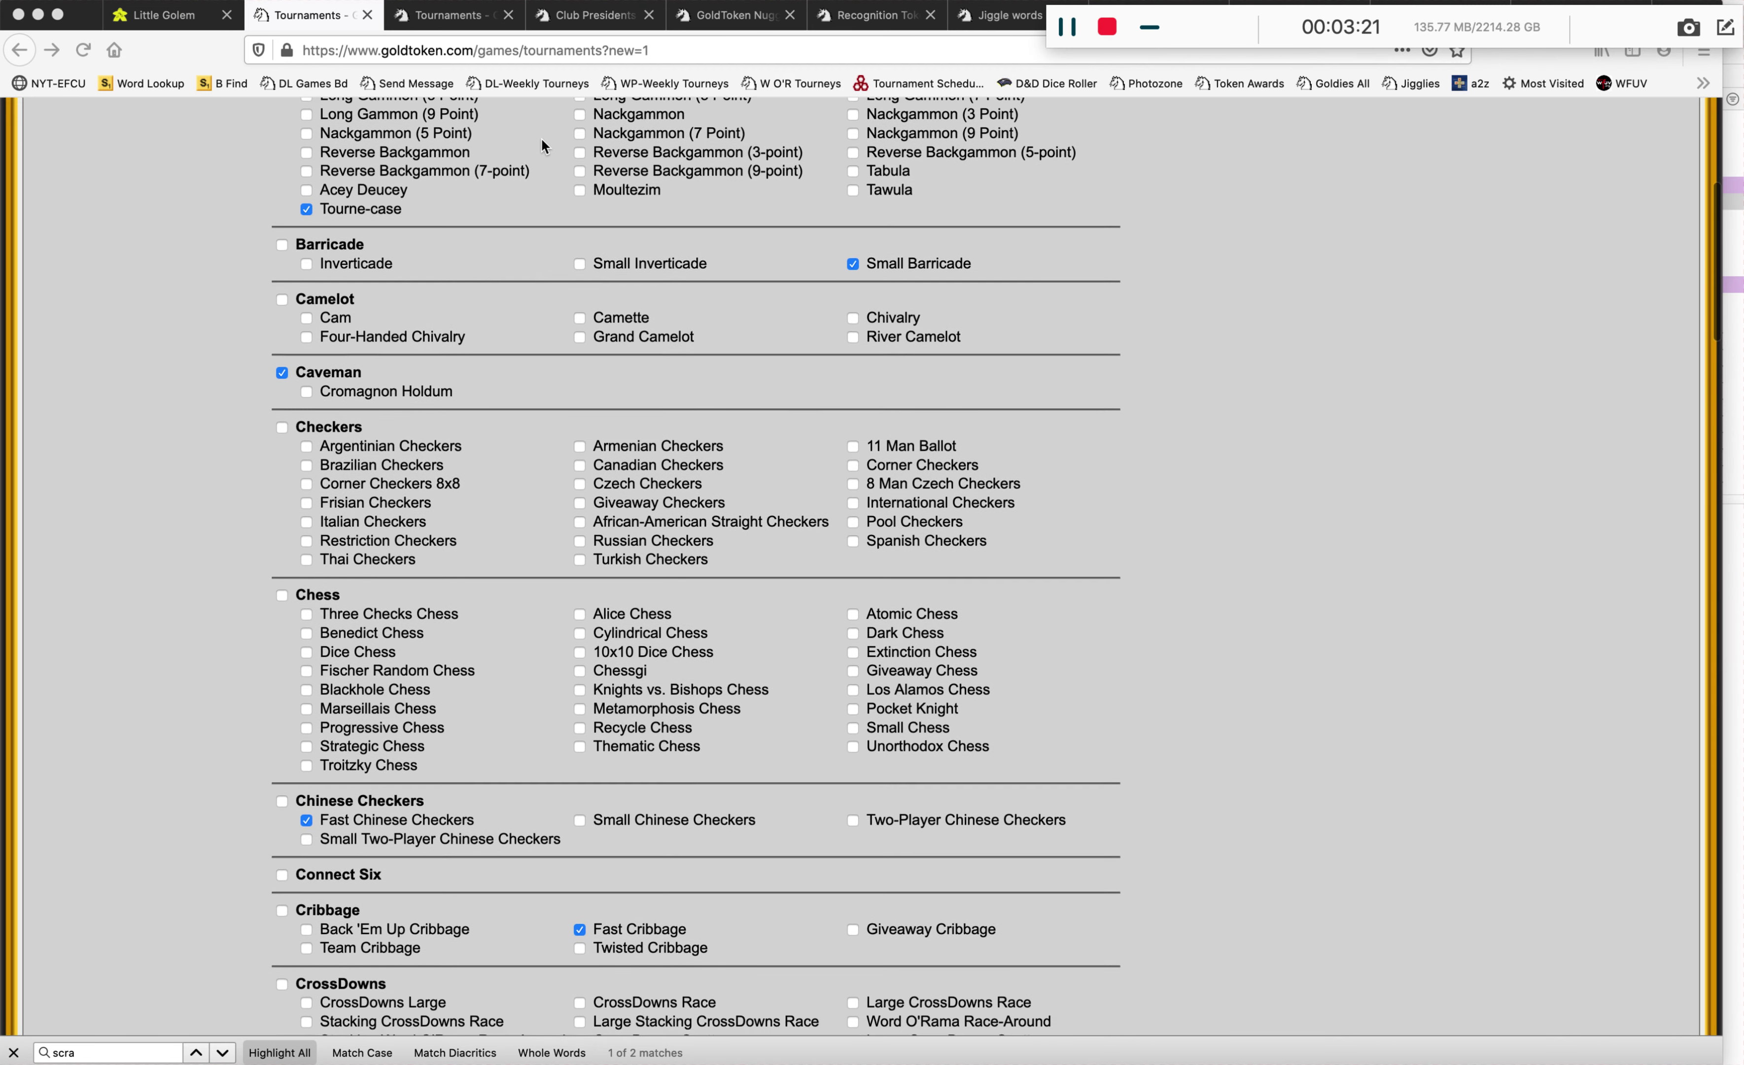
pyautogui.scroll(-2, 541, 143)
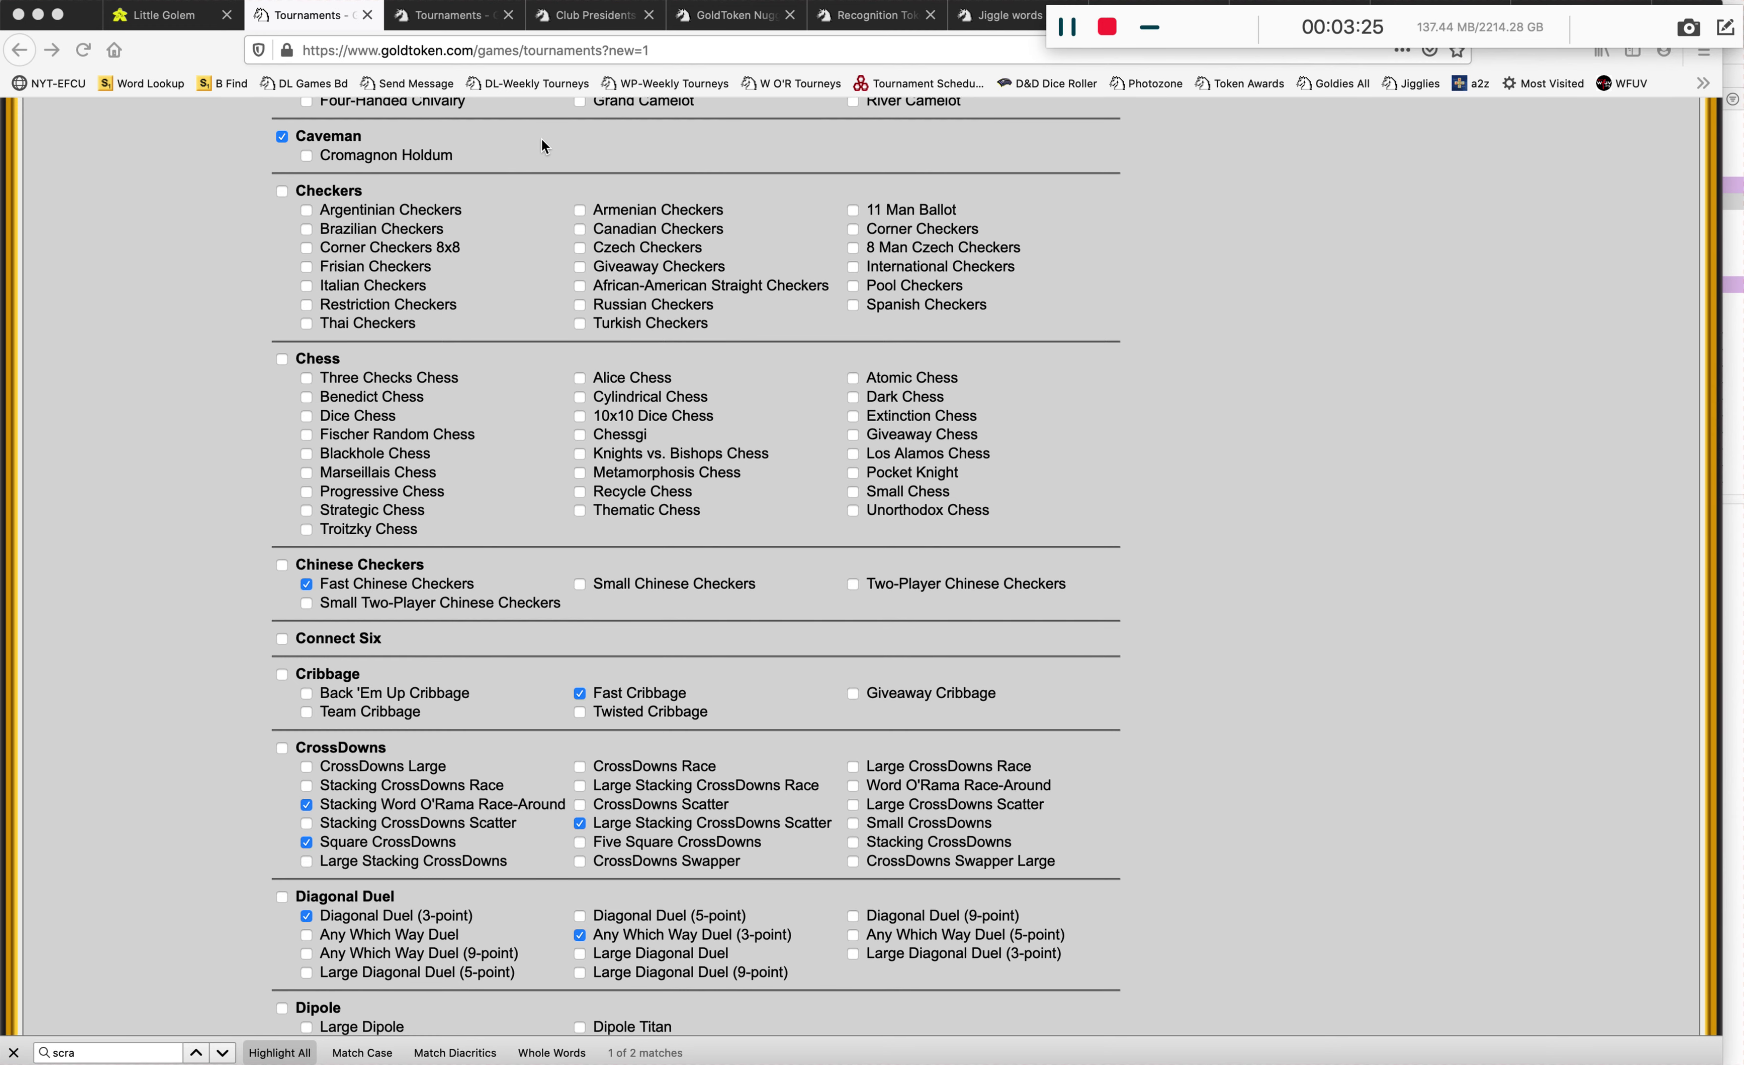
pyautogui.scroll(-2, 541, 145)
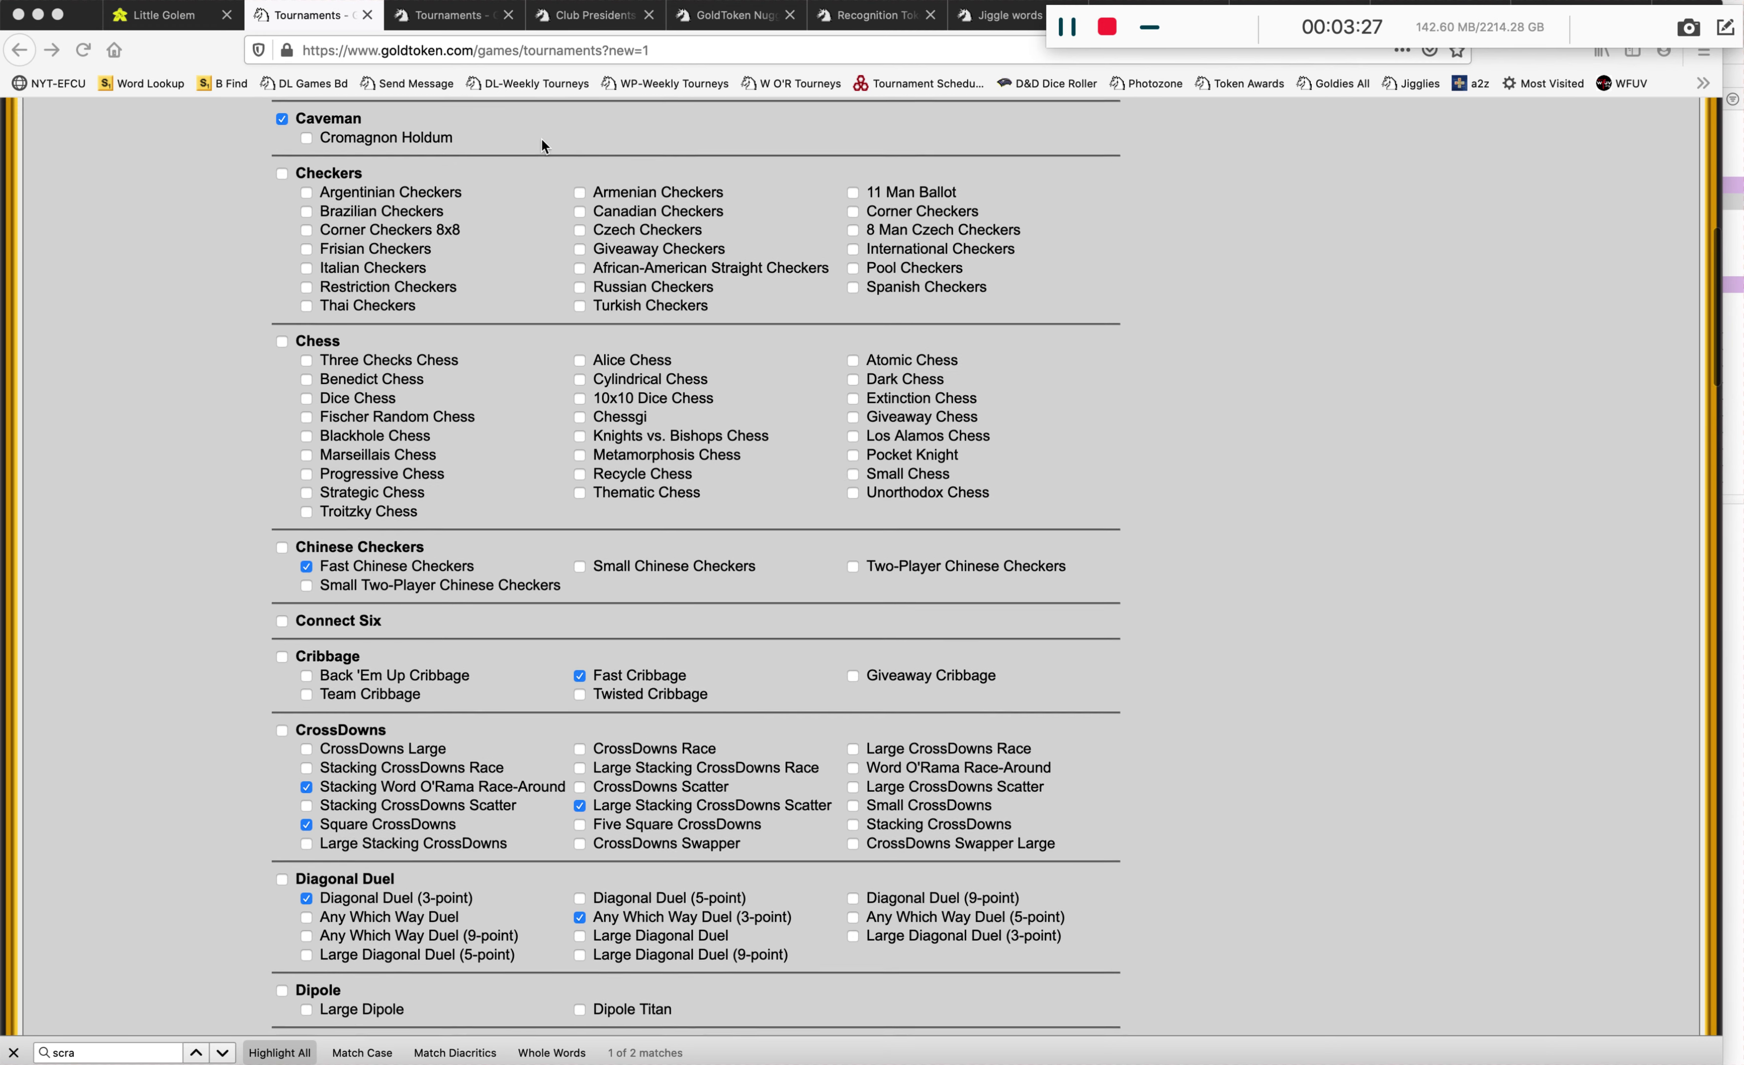
pyautogui.scroll(-10, 541, 138)
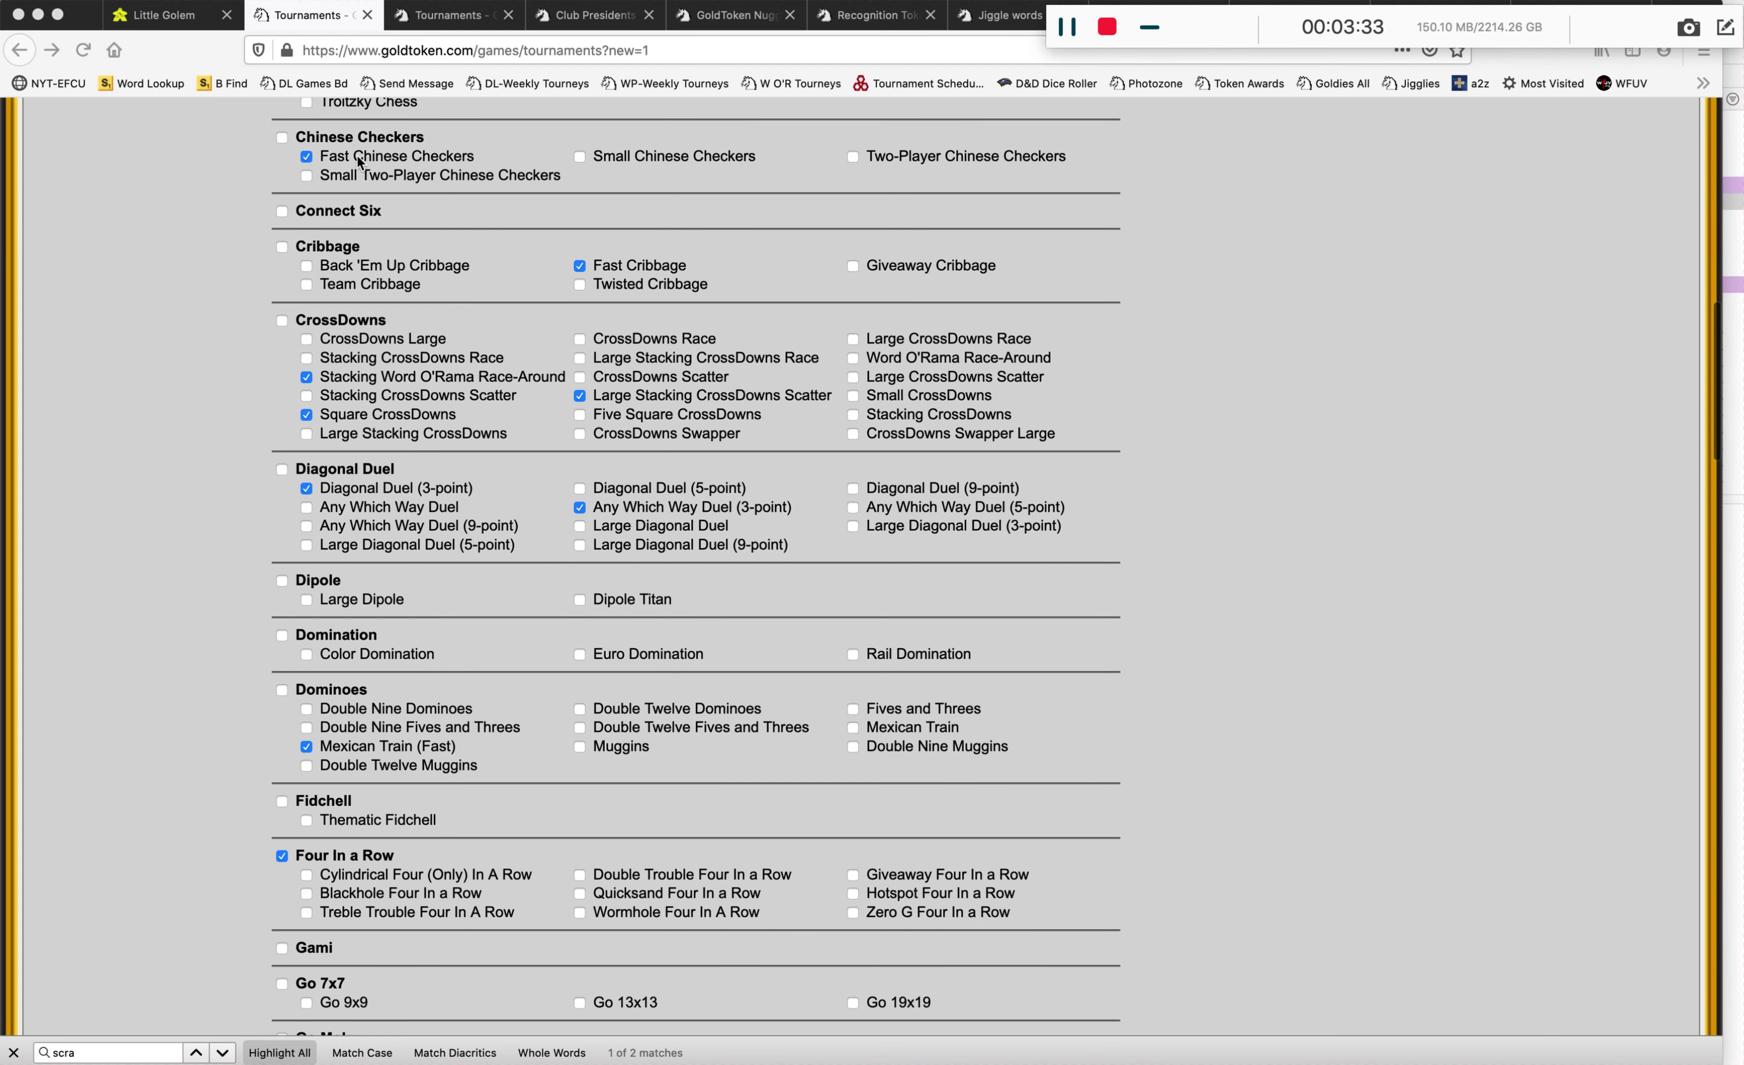
pyautogui.scroll(-5, 358, 160)
pyautogui.scroll(-15, 358, 161)
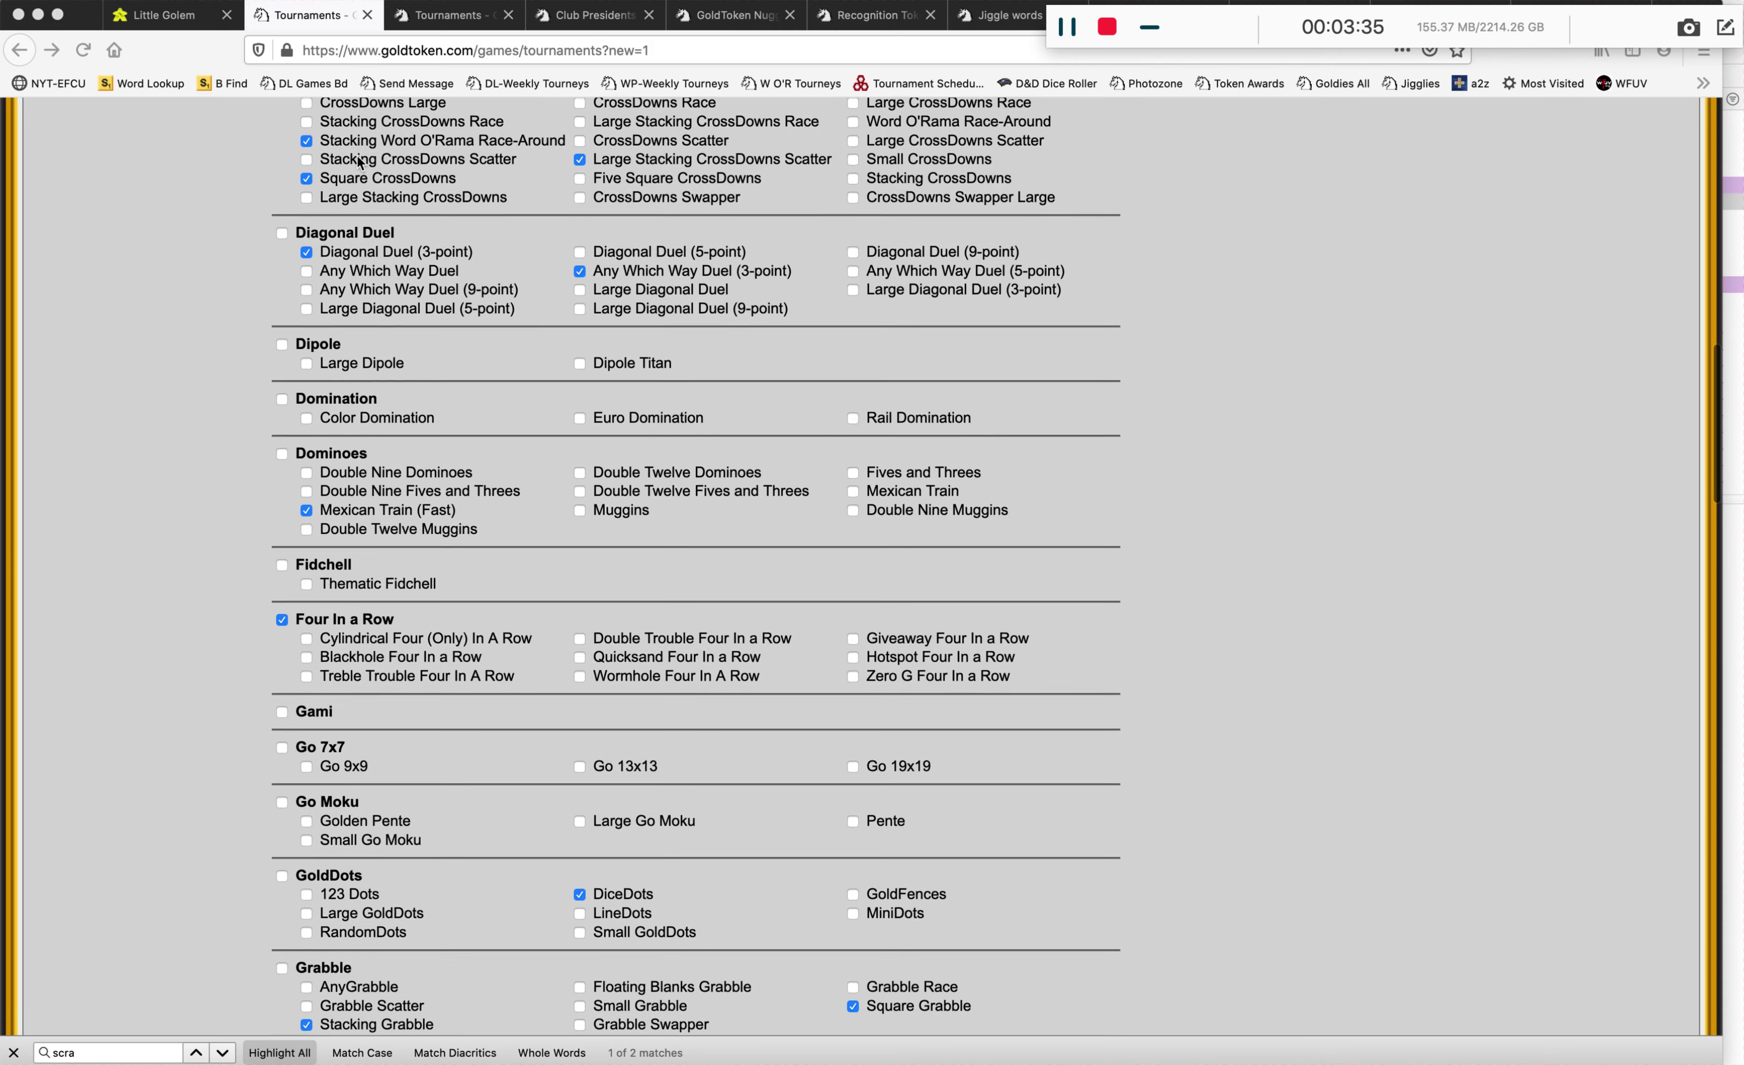
pyautogui.scroll(-15, 359, 160)
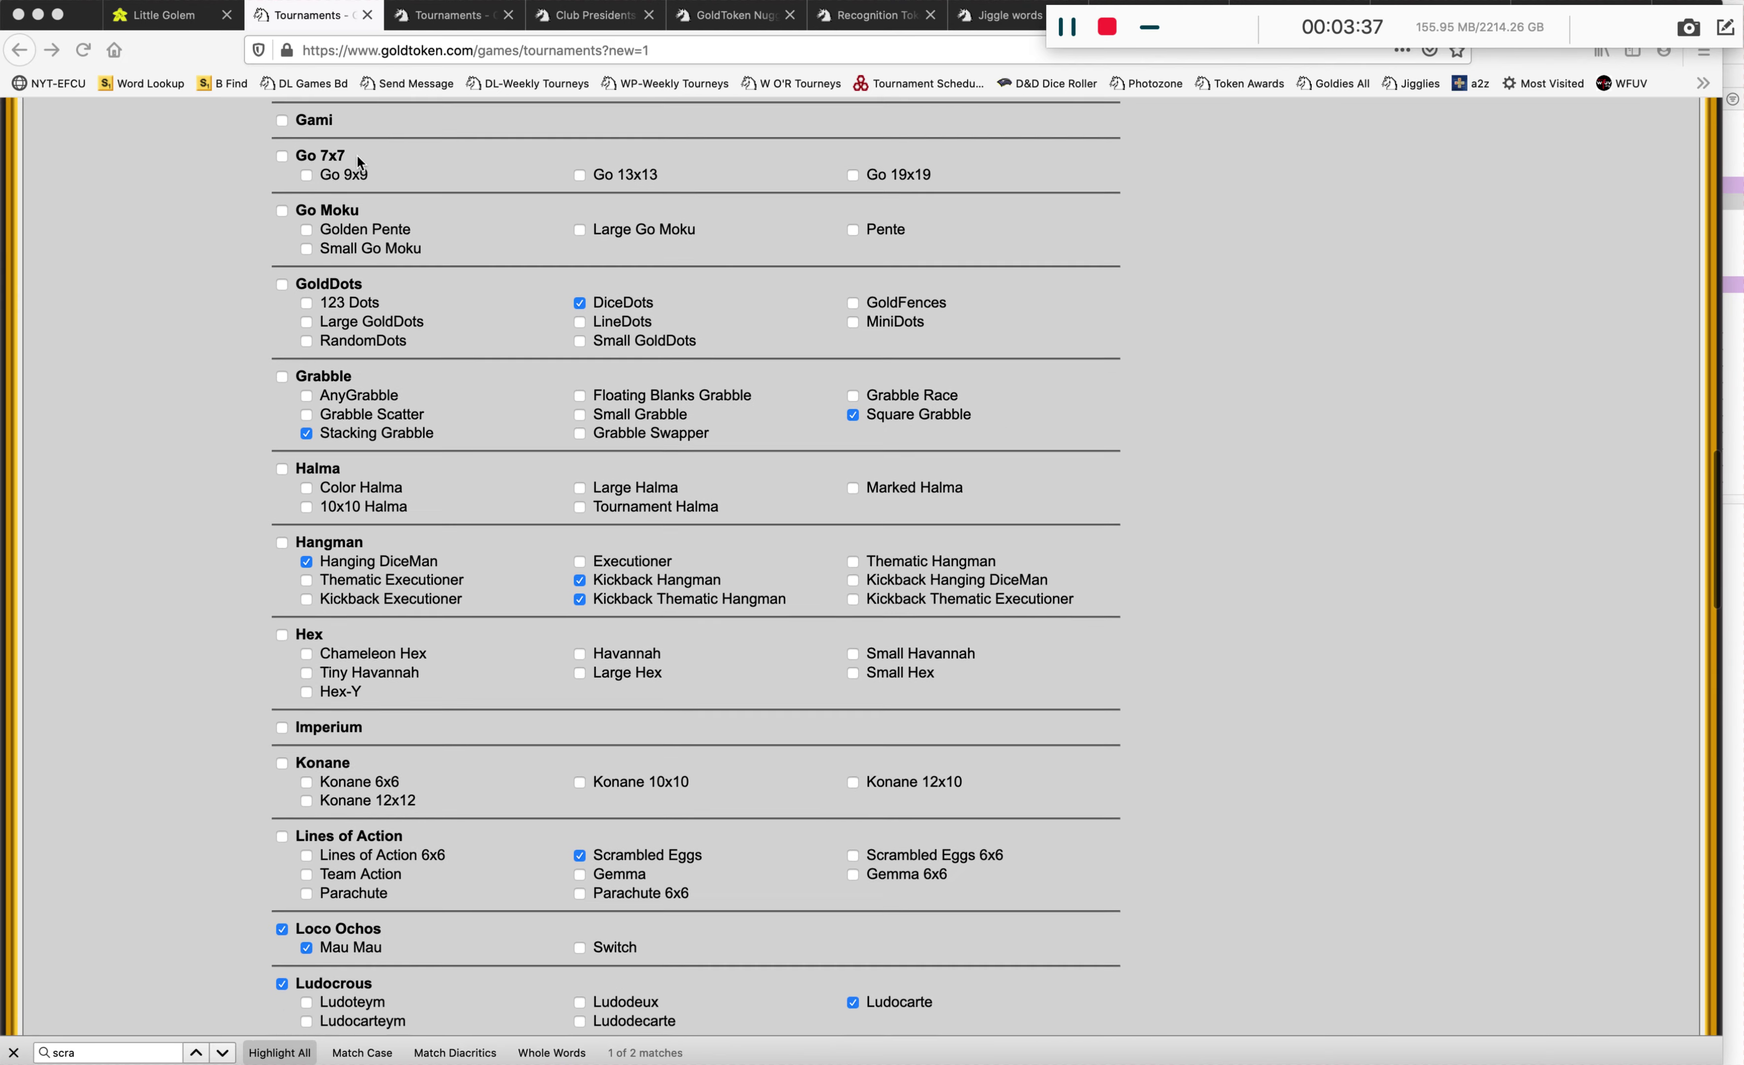
pyautogui.scroll(-20, 357, 160)
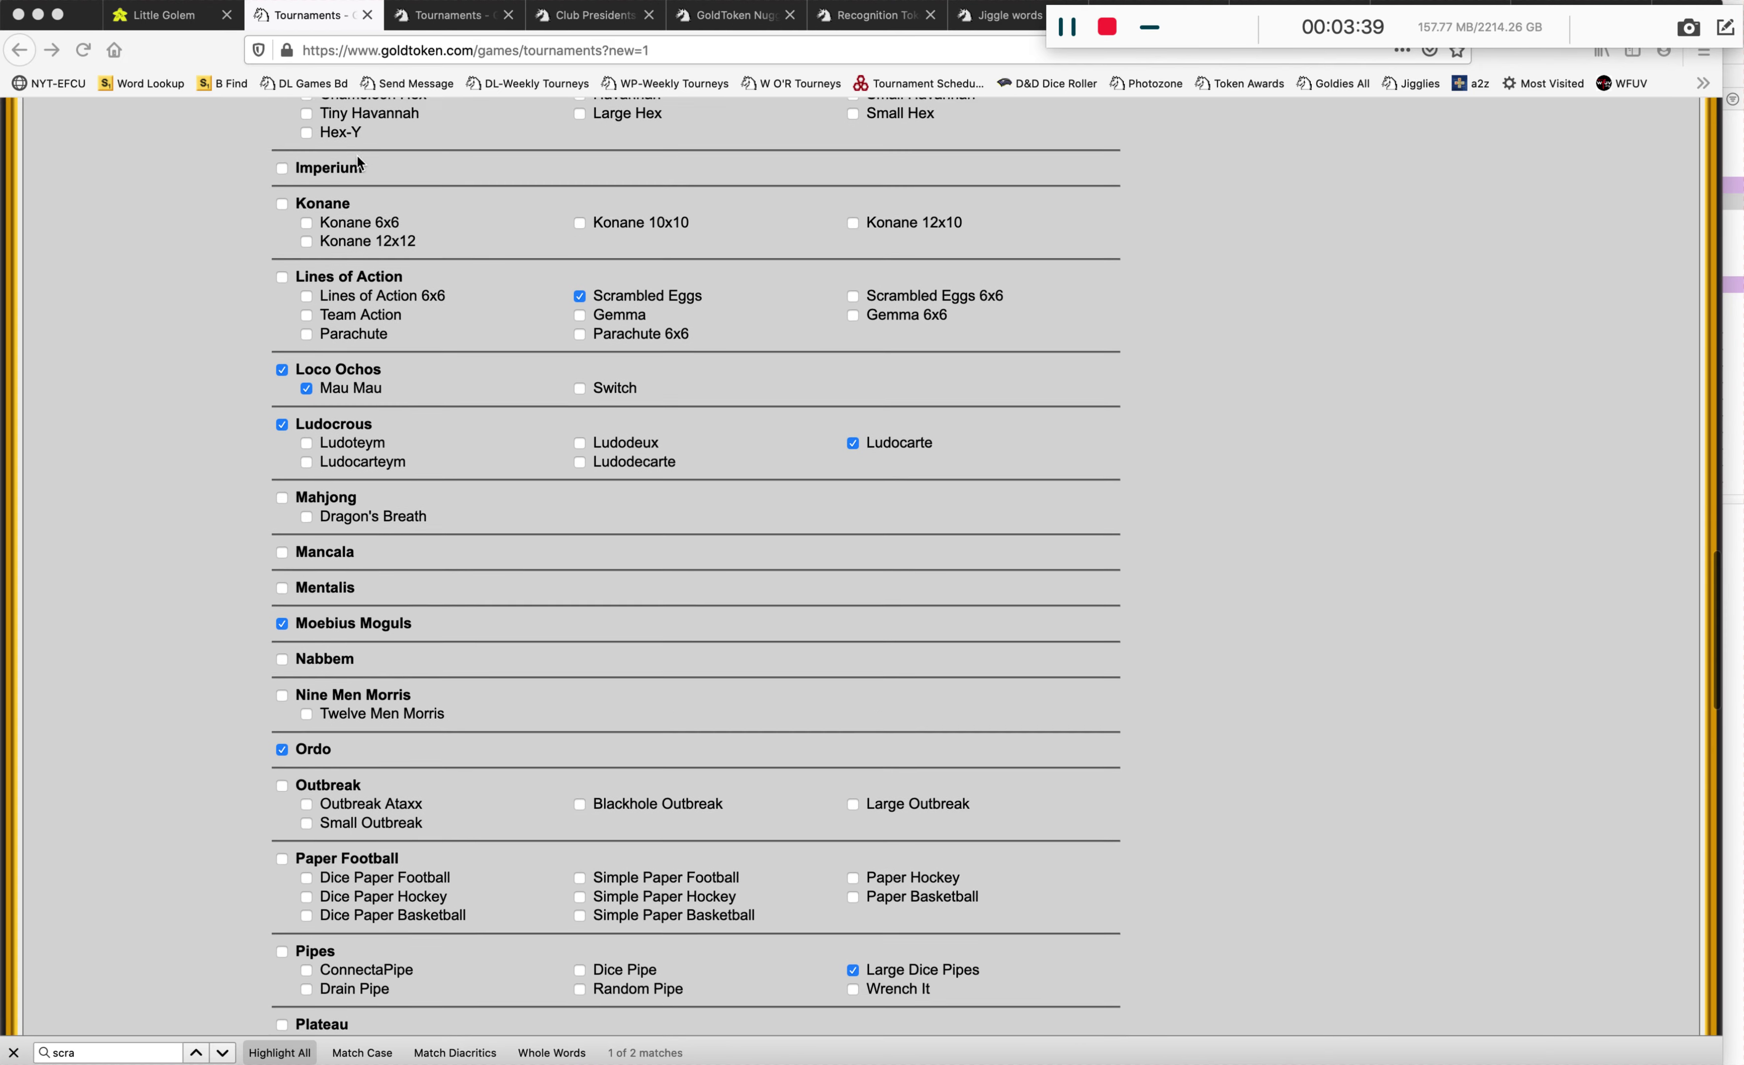
pyautogui.scroll(-12, 357, 158)
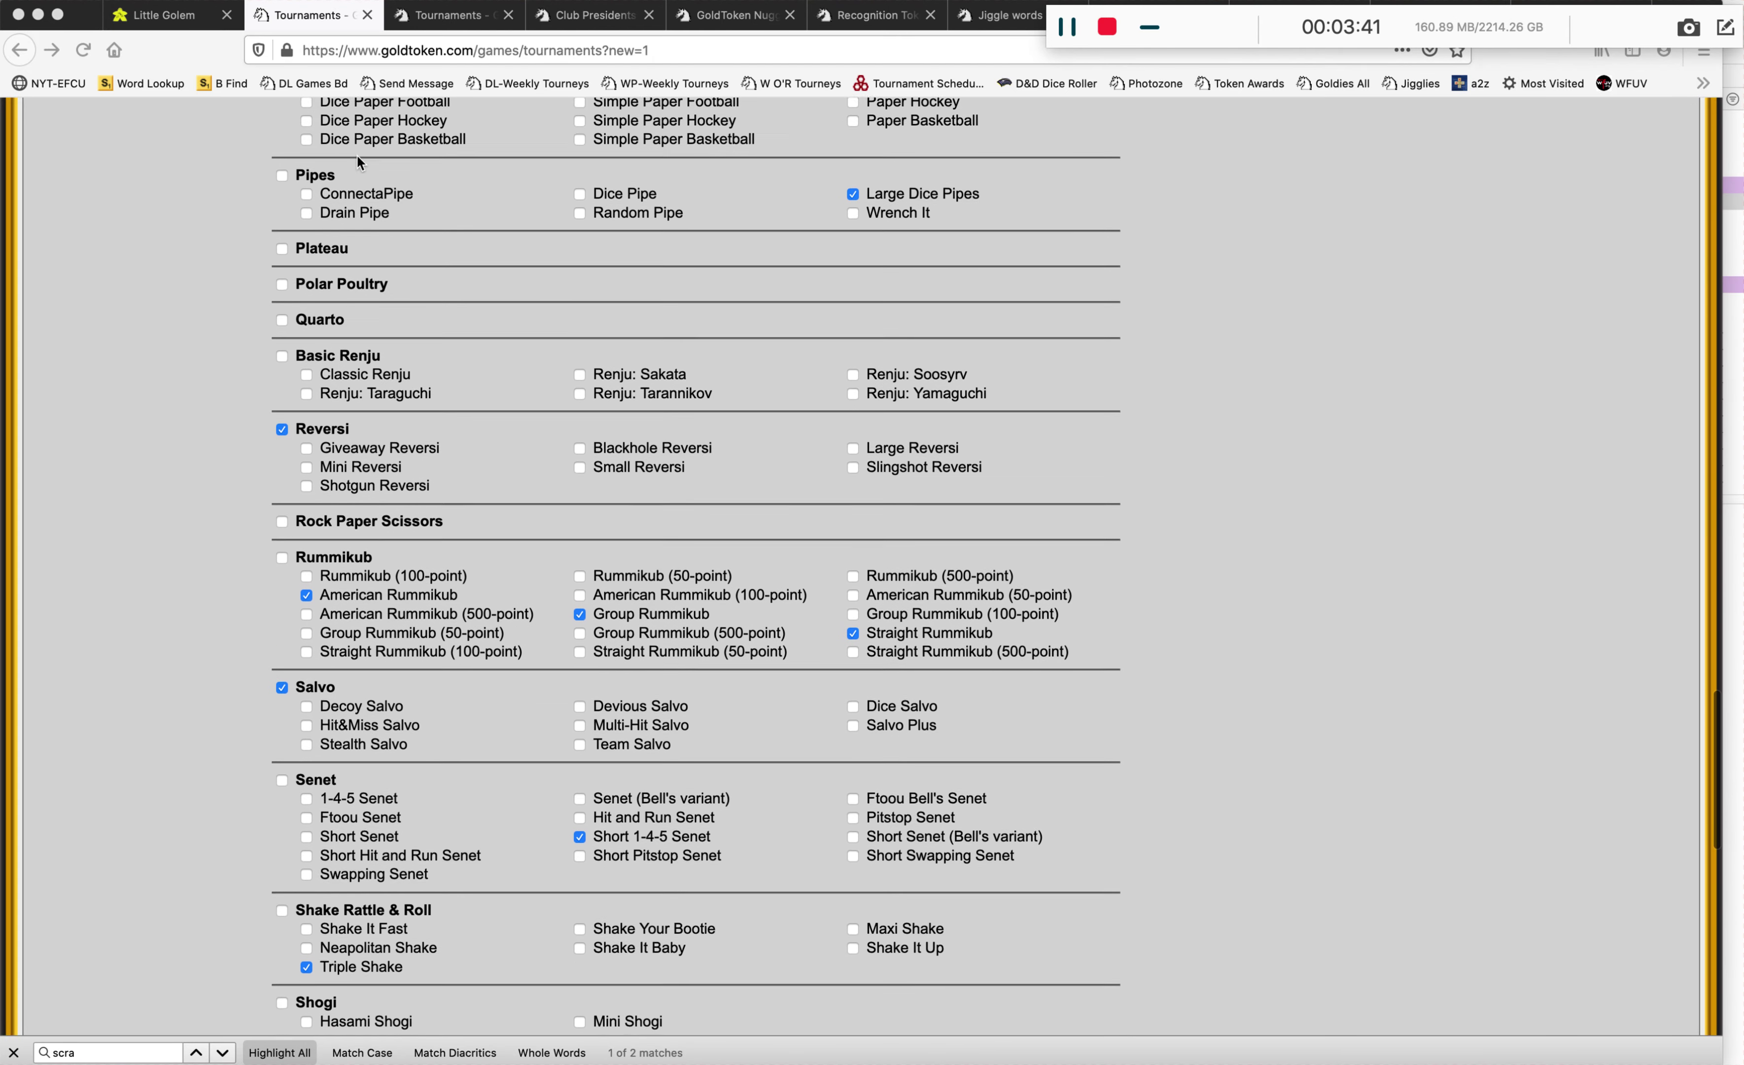
pyautogui.scroll(-10, 357, 161)
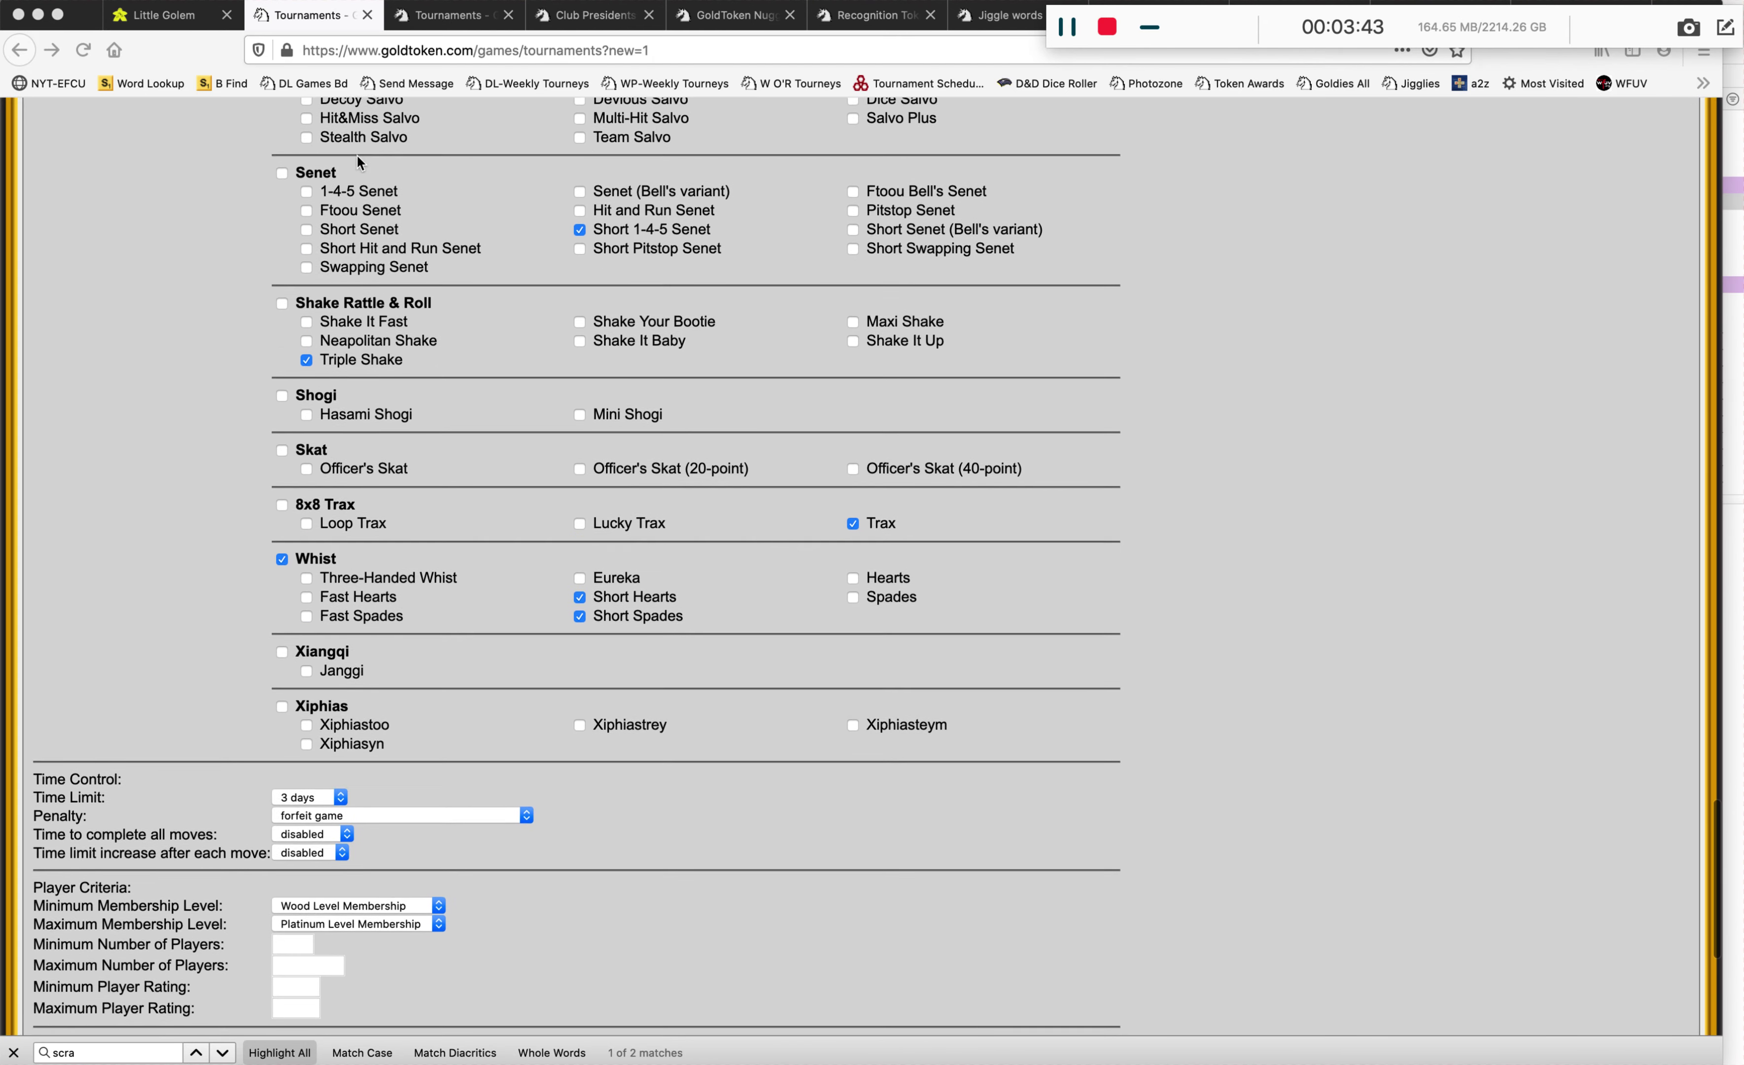
pyautogui.scroll(-3, 357, 154)
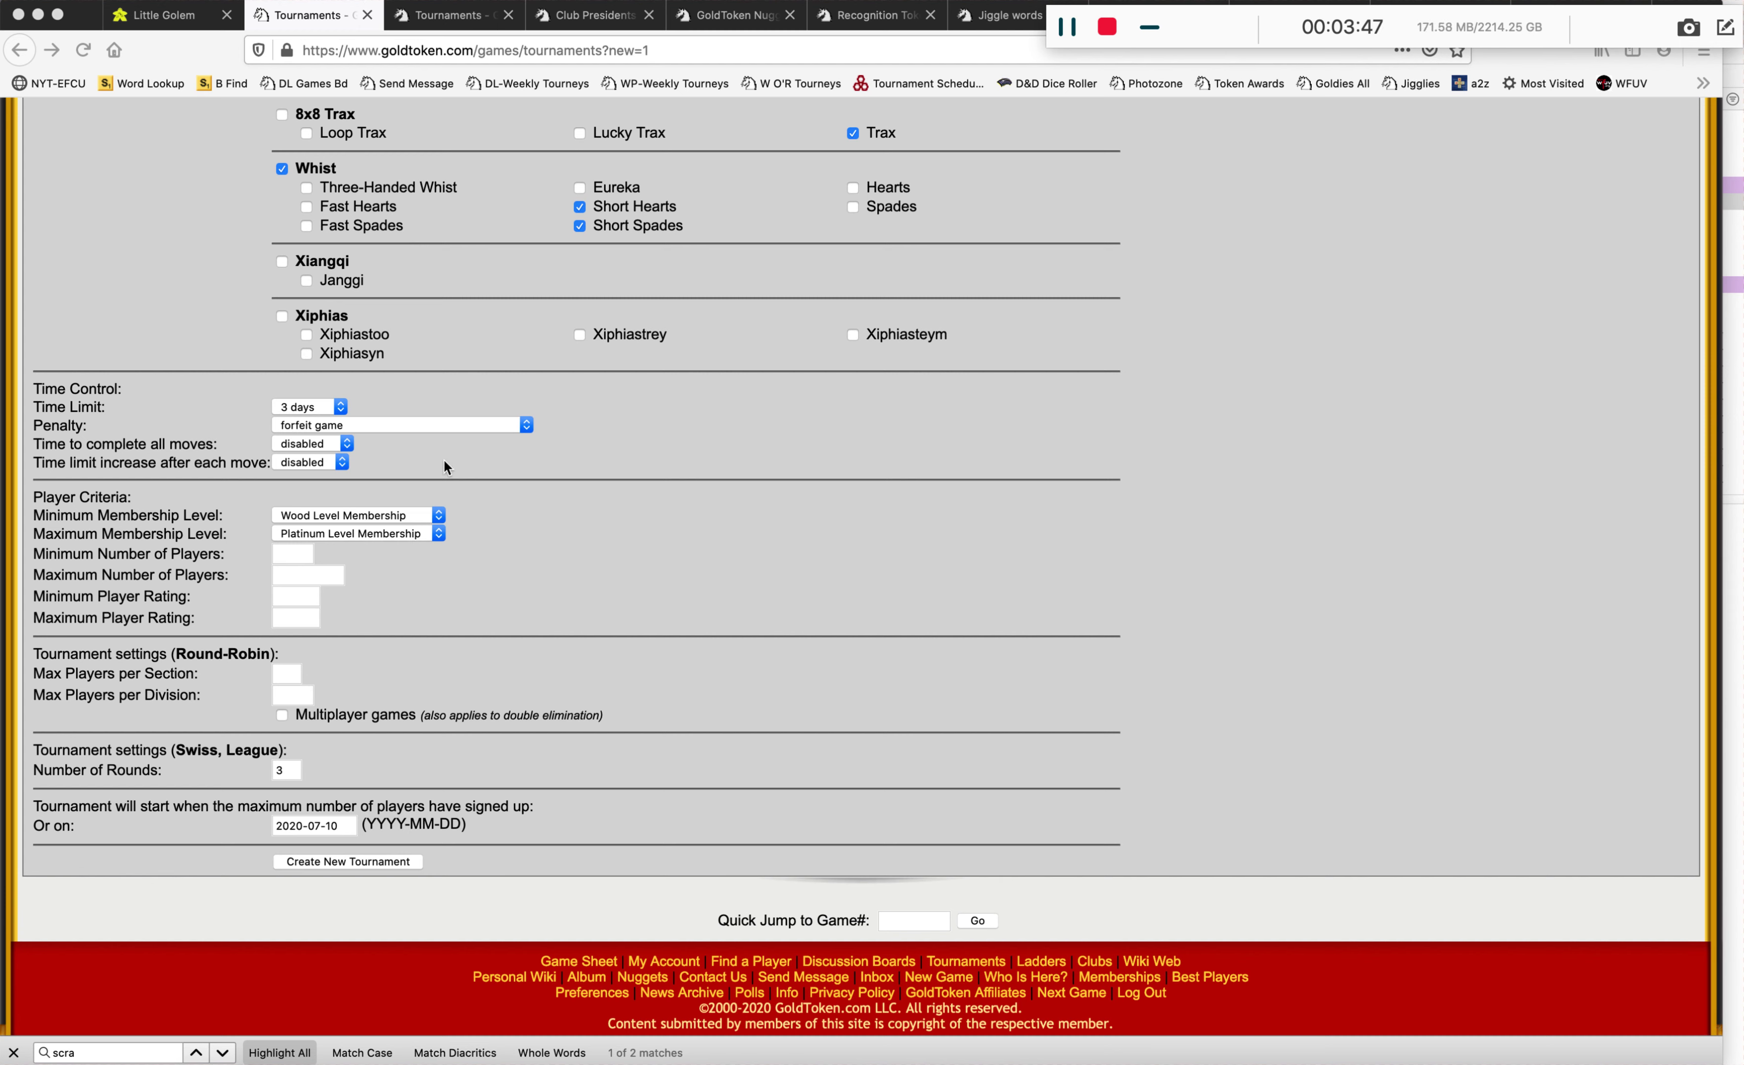
# Set the tournament's minimum number of players to 4 and the maximum number of players to 60.
pyautogui.click(290, 550)
pyautogui.click(291, 552)
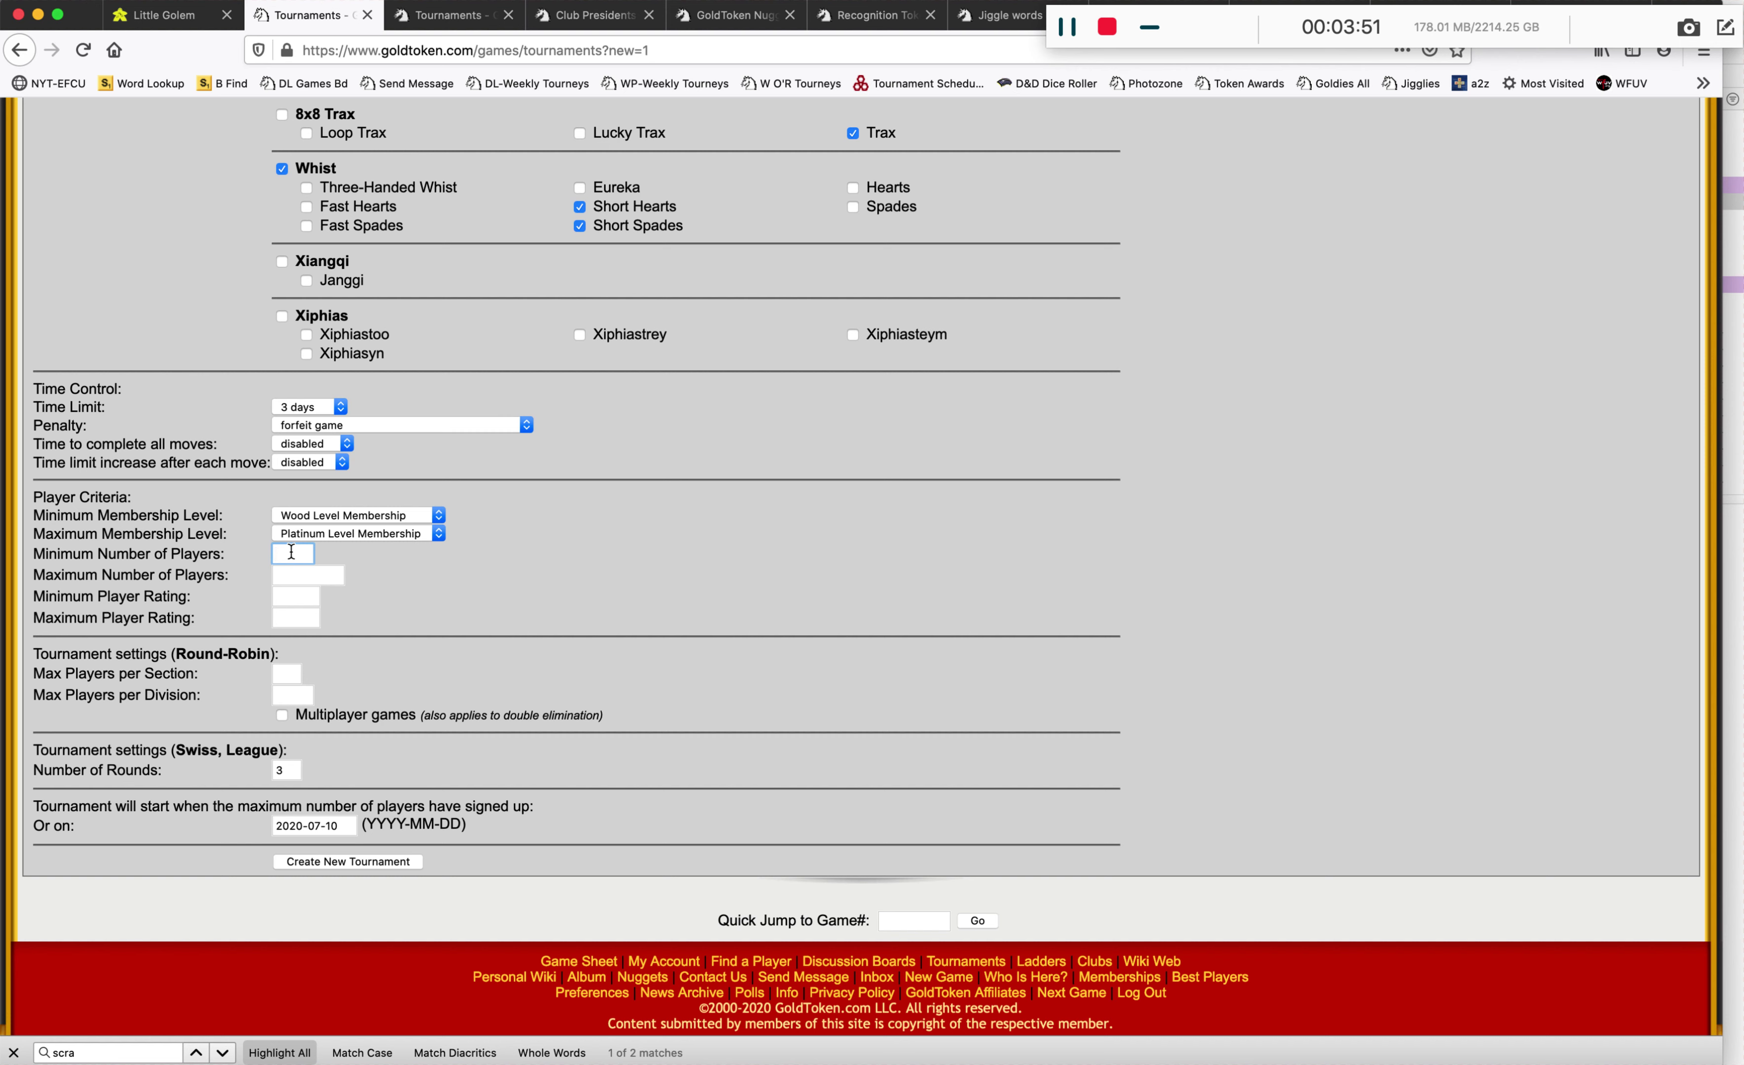
pyautogui.write('4')
pyautogui.click(312, 573)
pyautogui.write('60')
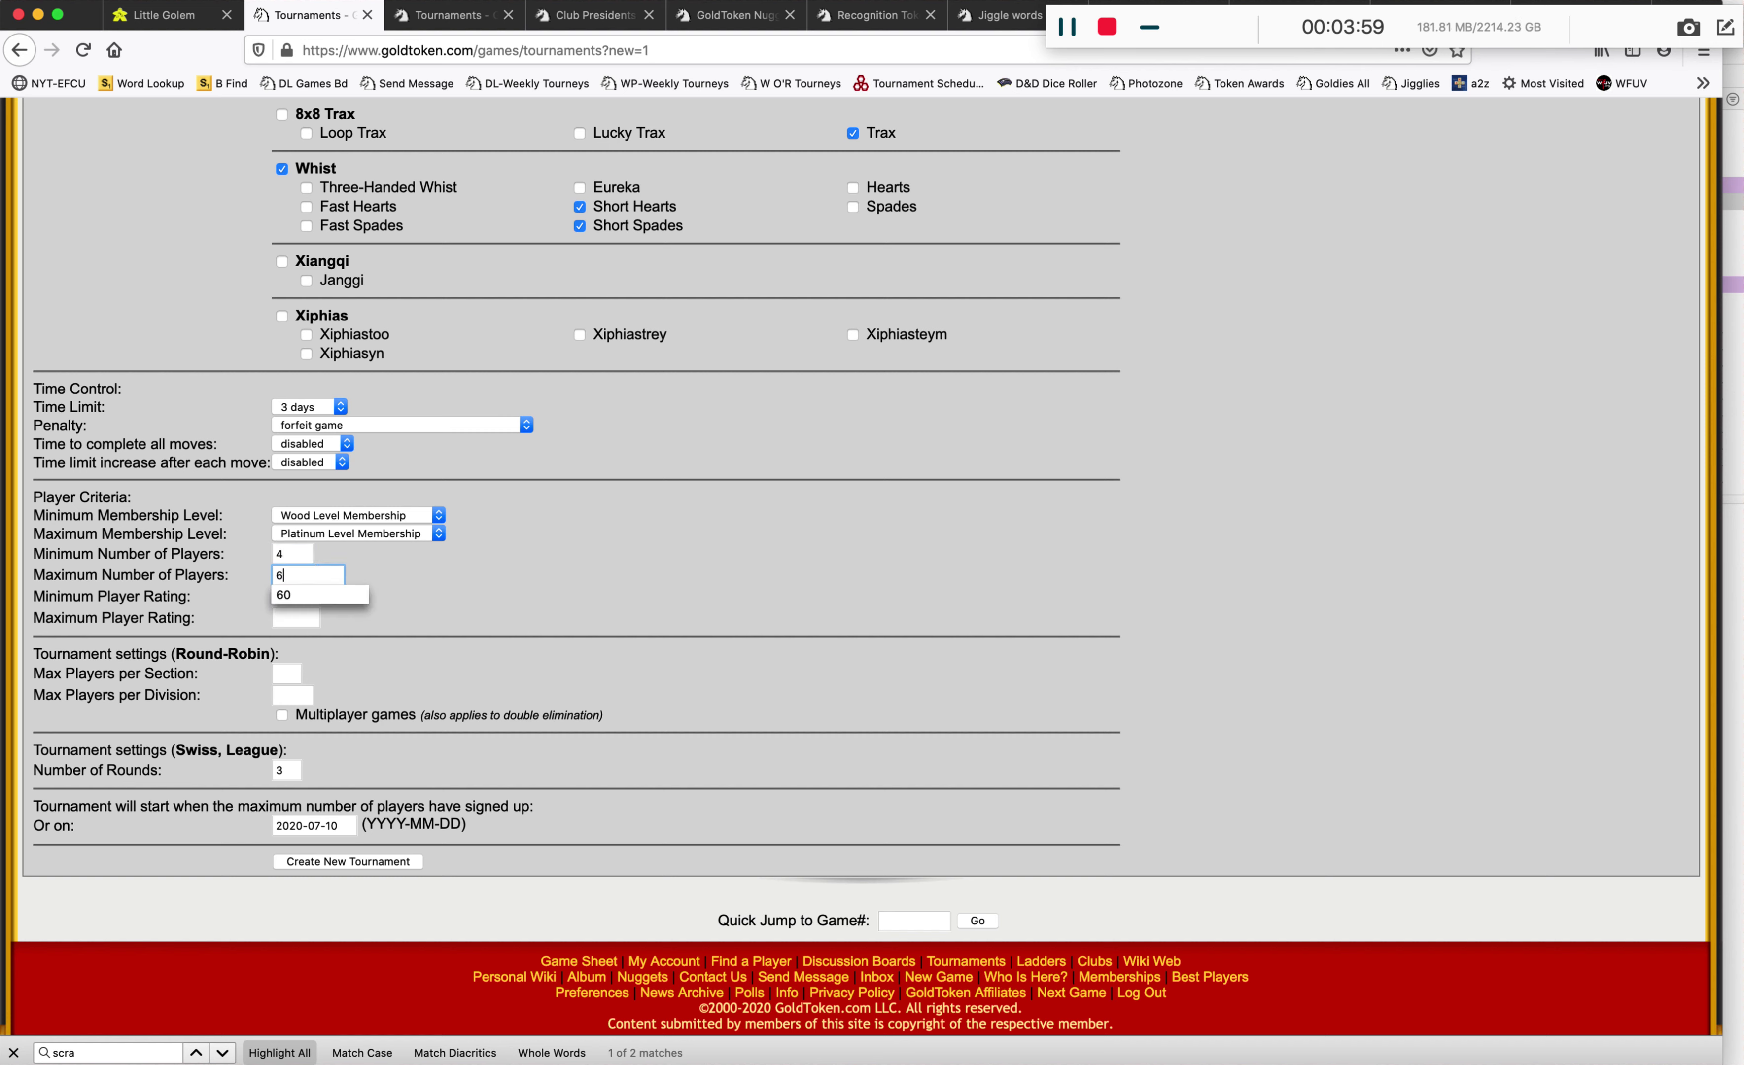
pyautogui.click(305, 593)
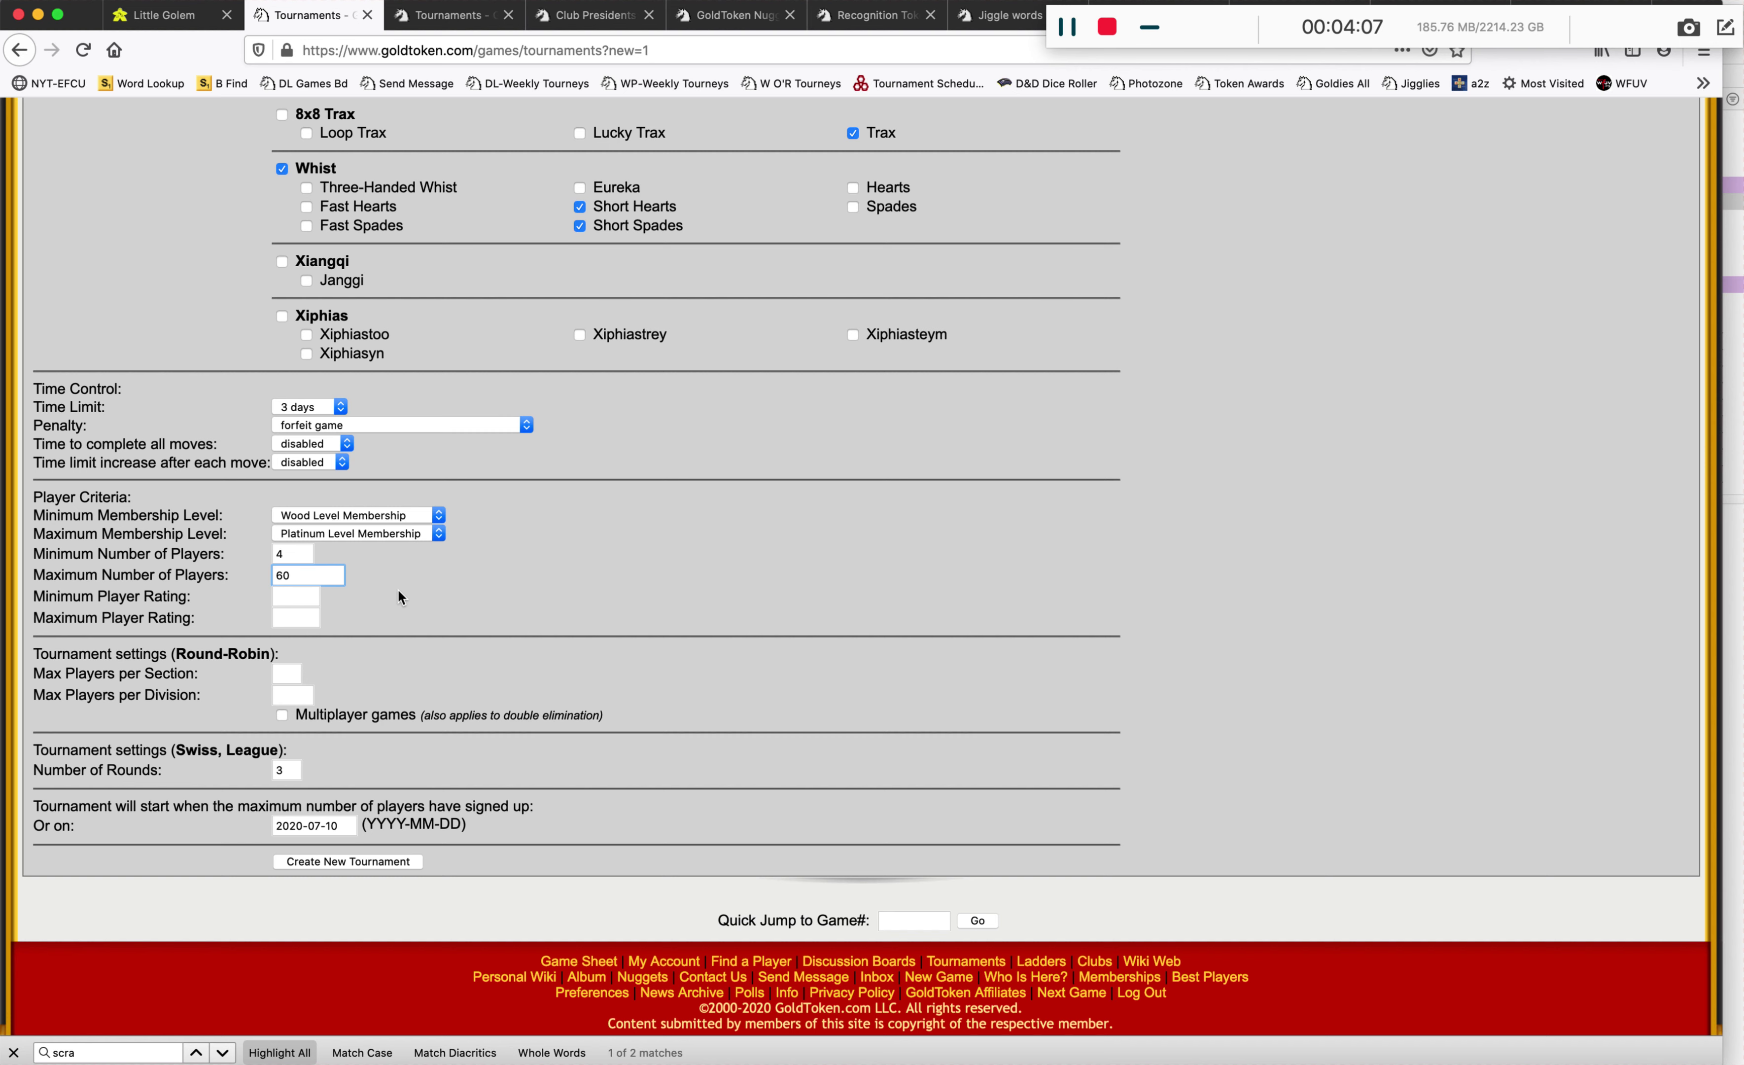
pyautogui.scroll(-1, 398, 591)
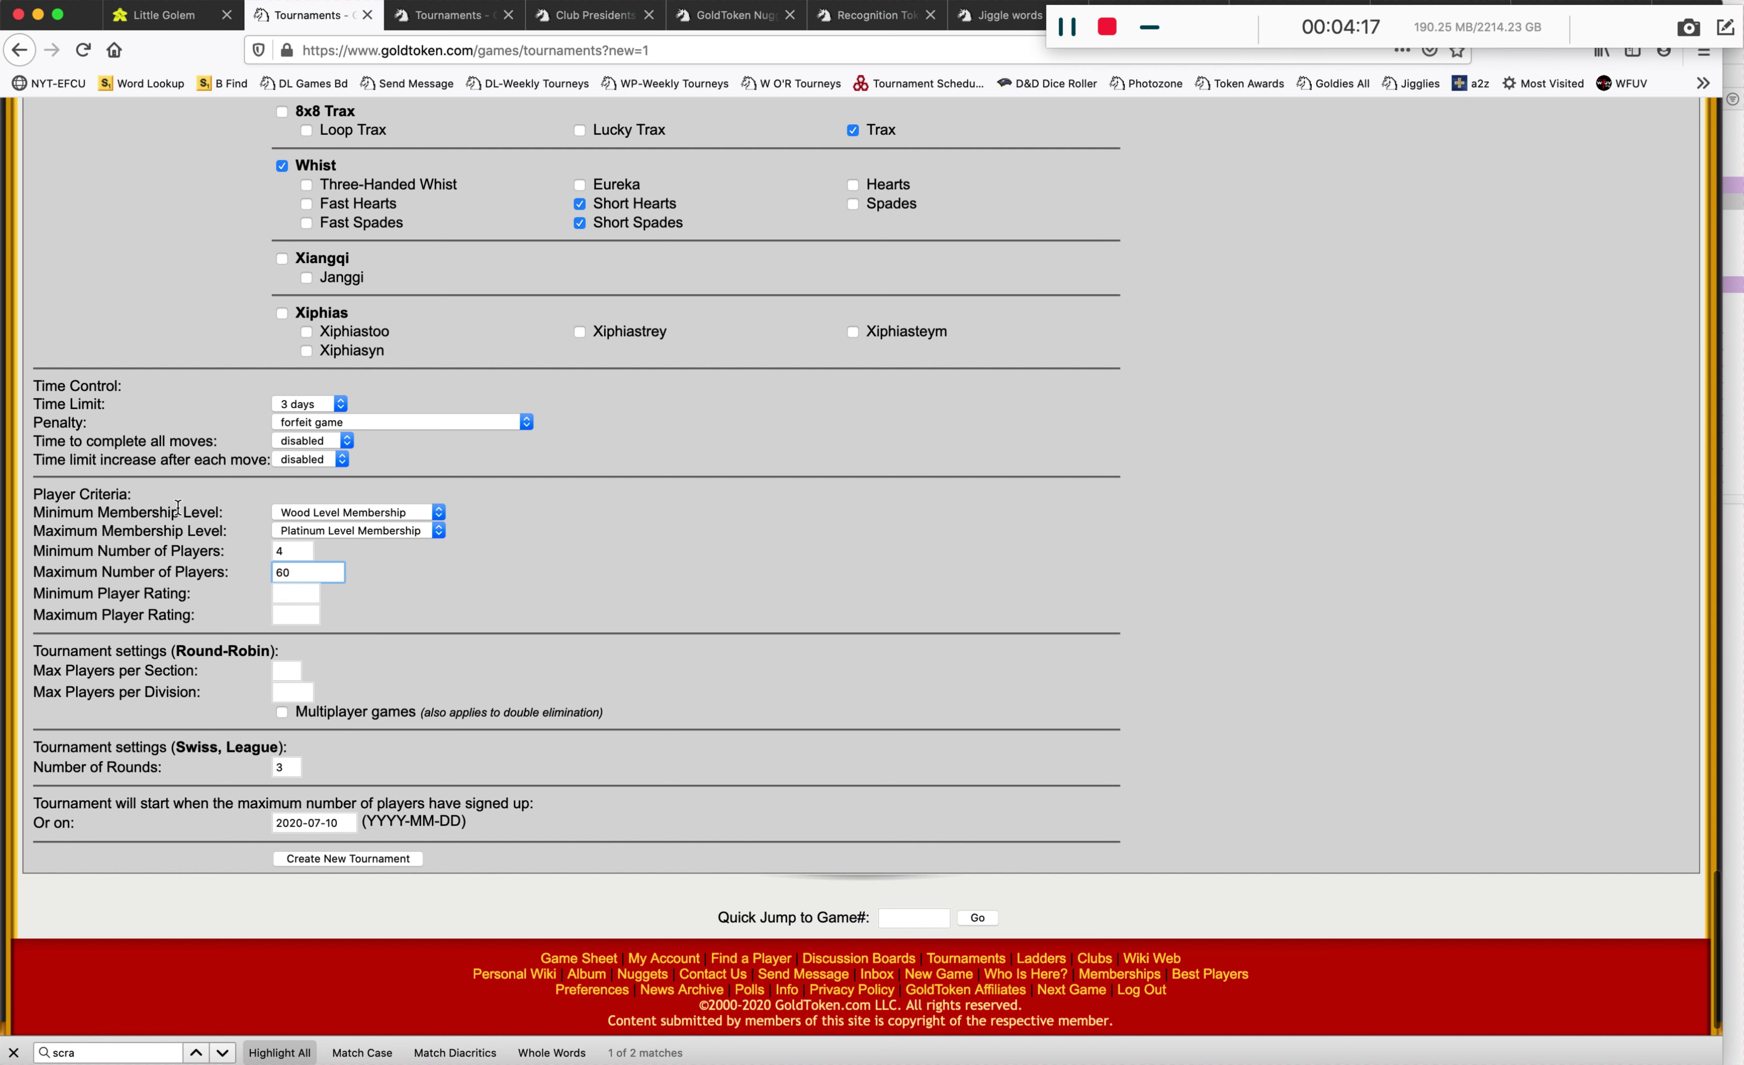
# Set the minimum membership level in the player criteria to Guest Status.
pyautogui.click(323, 510)
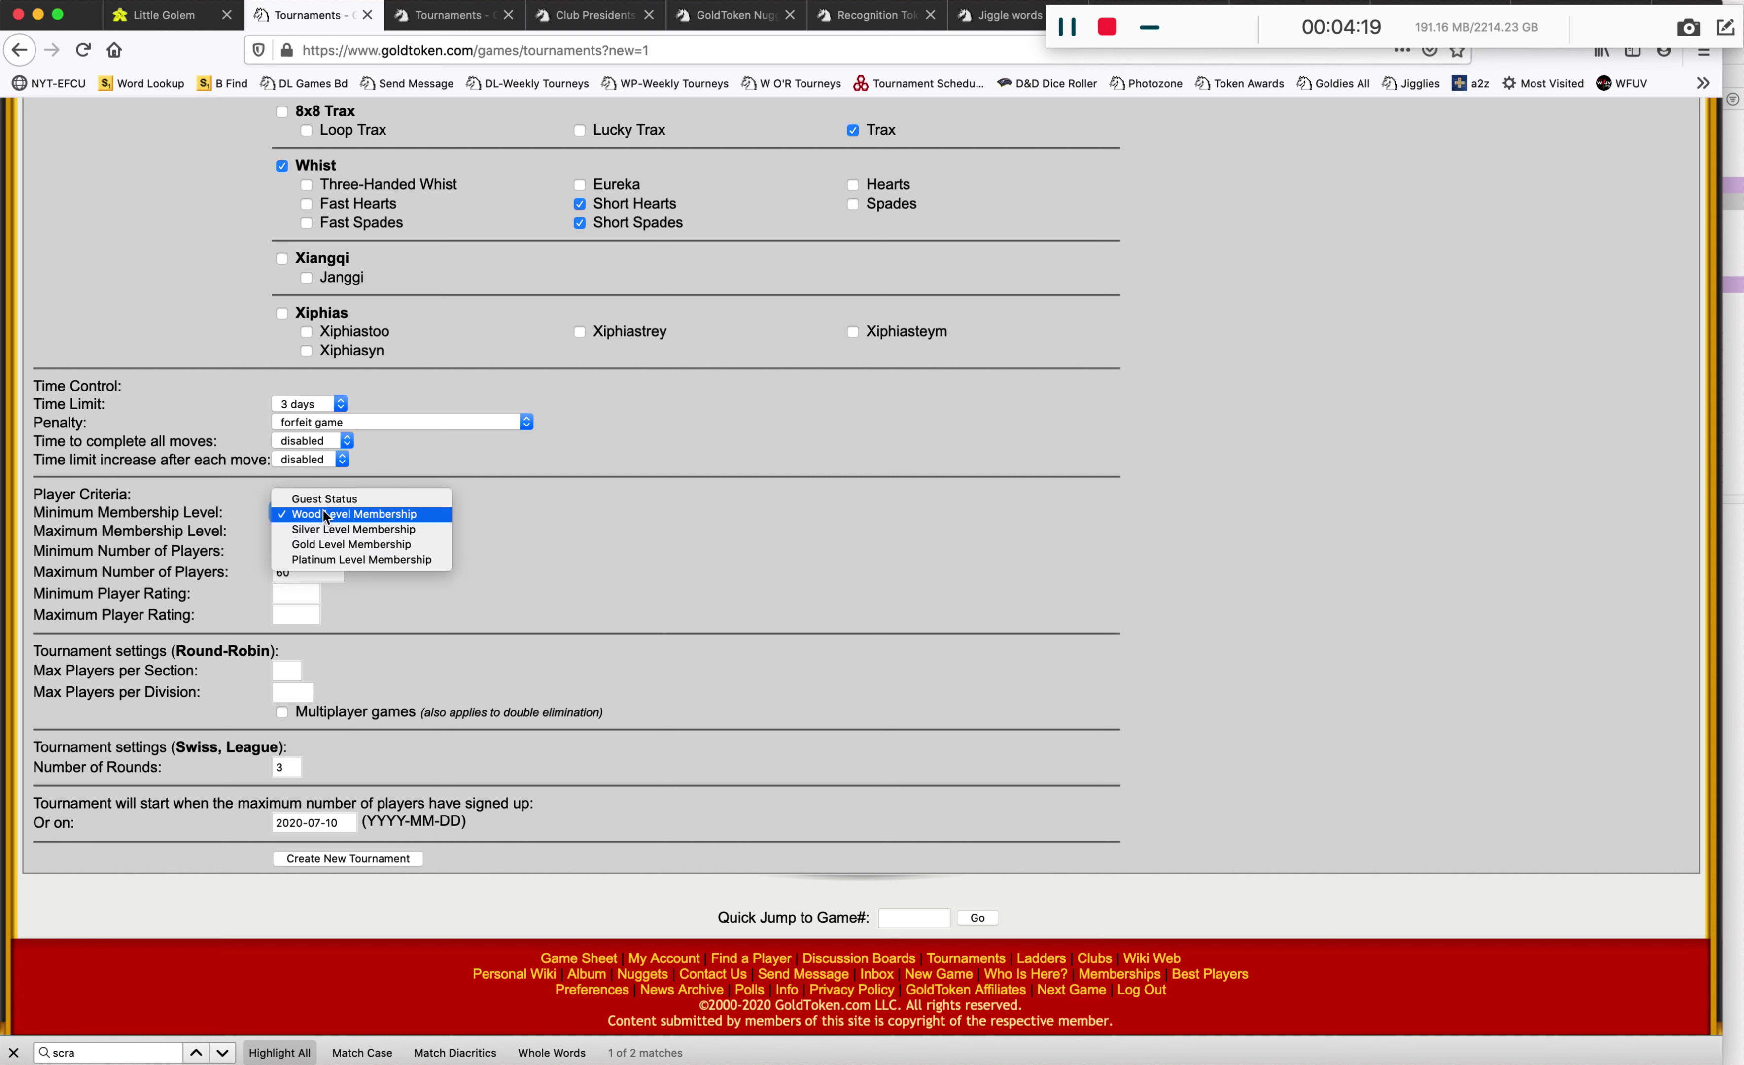
pyautogui.click(323, 546)
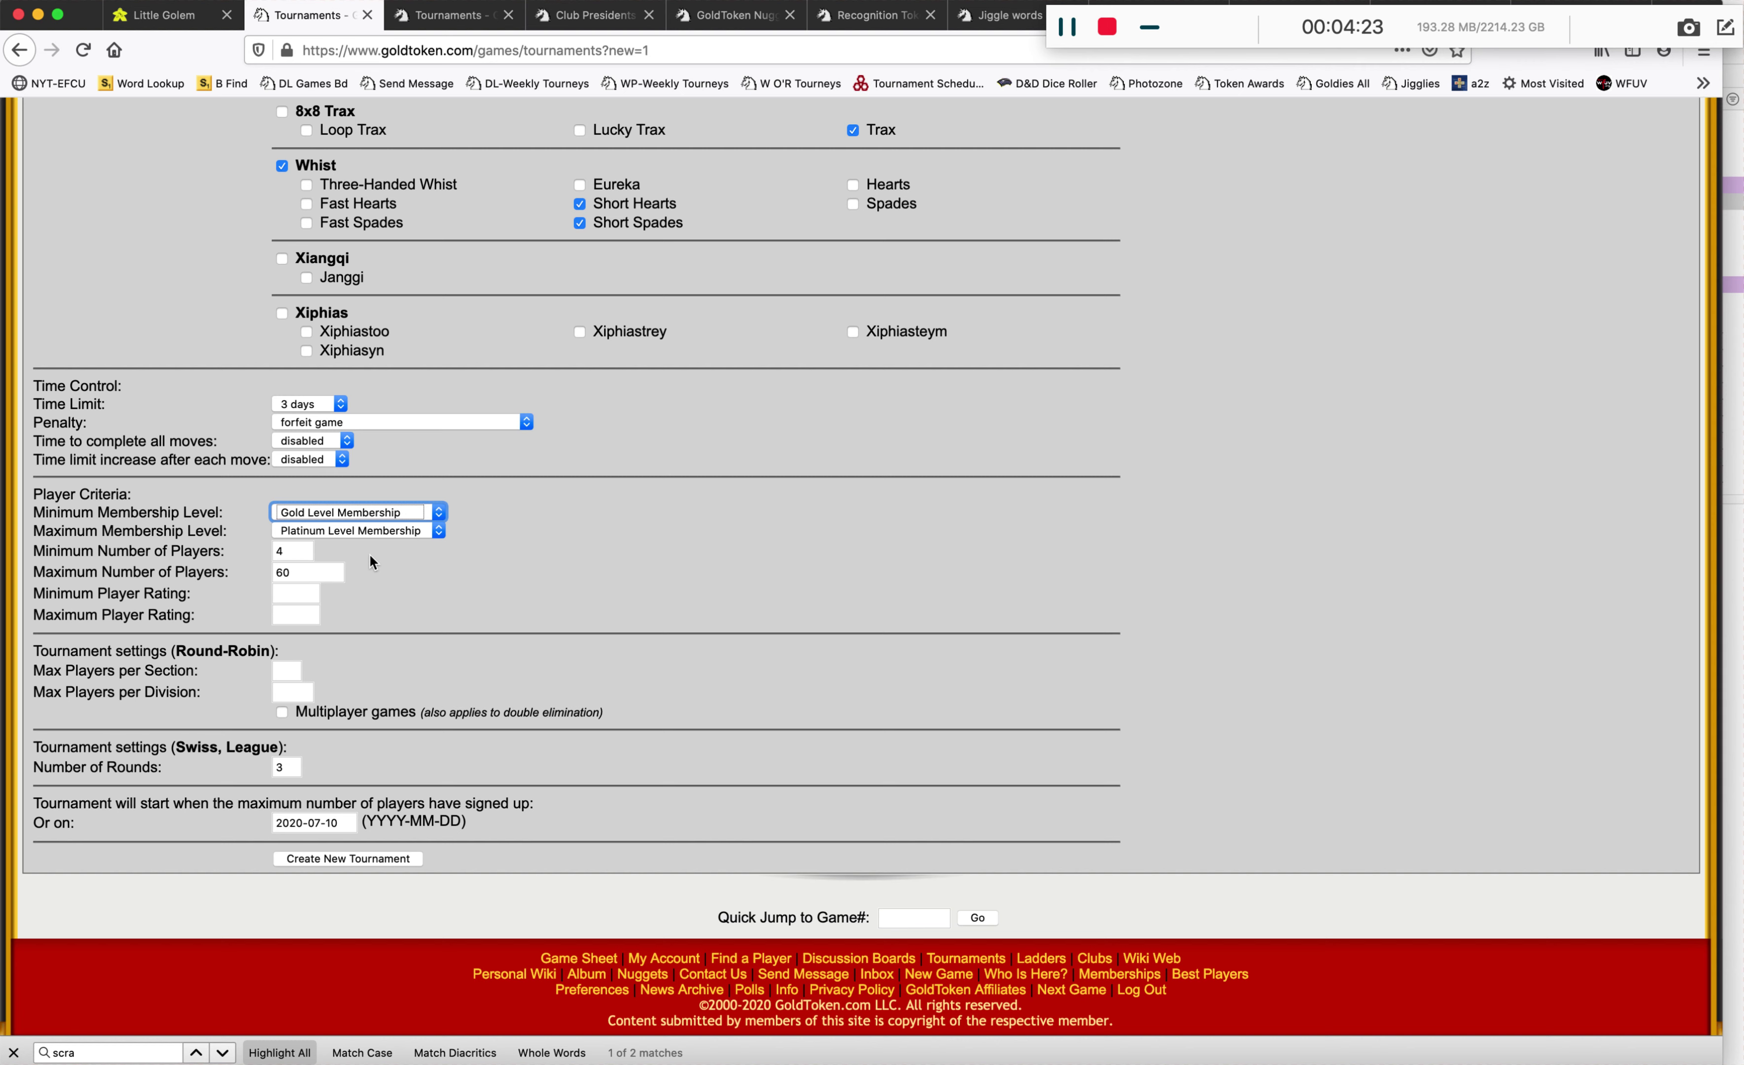
pyautogui.click(365, 511)
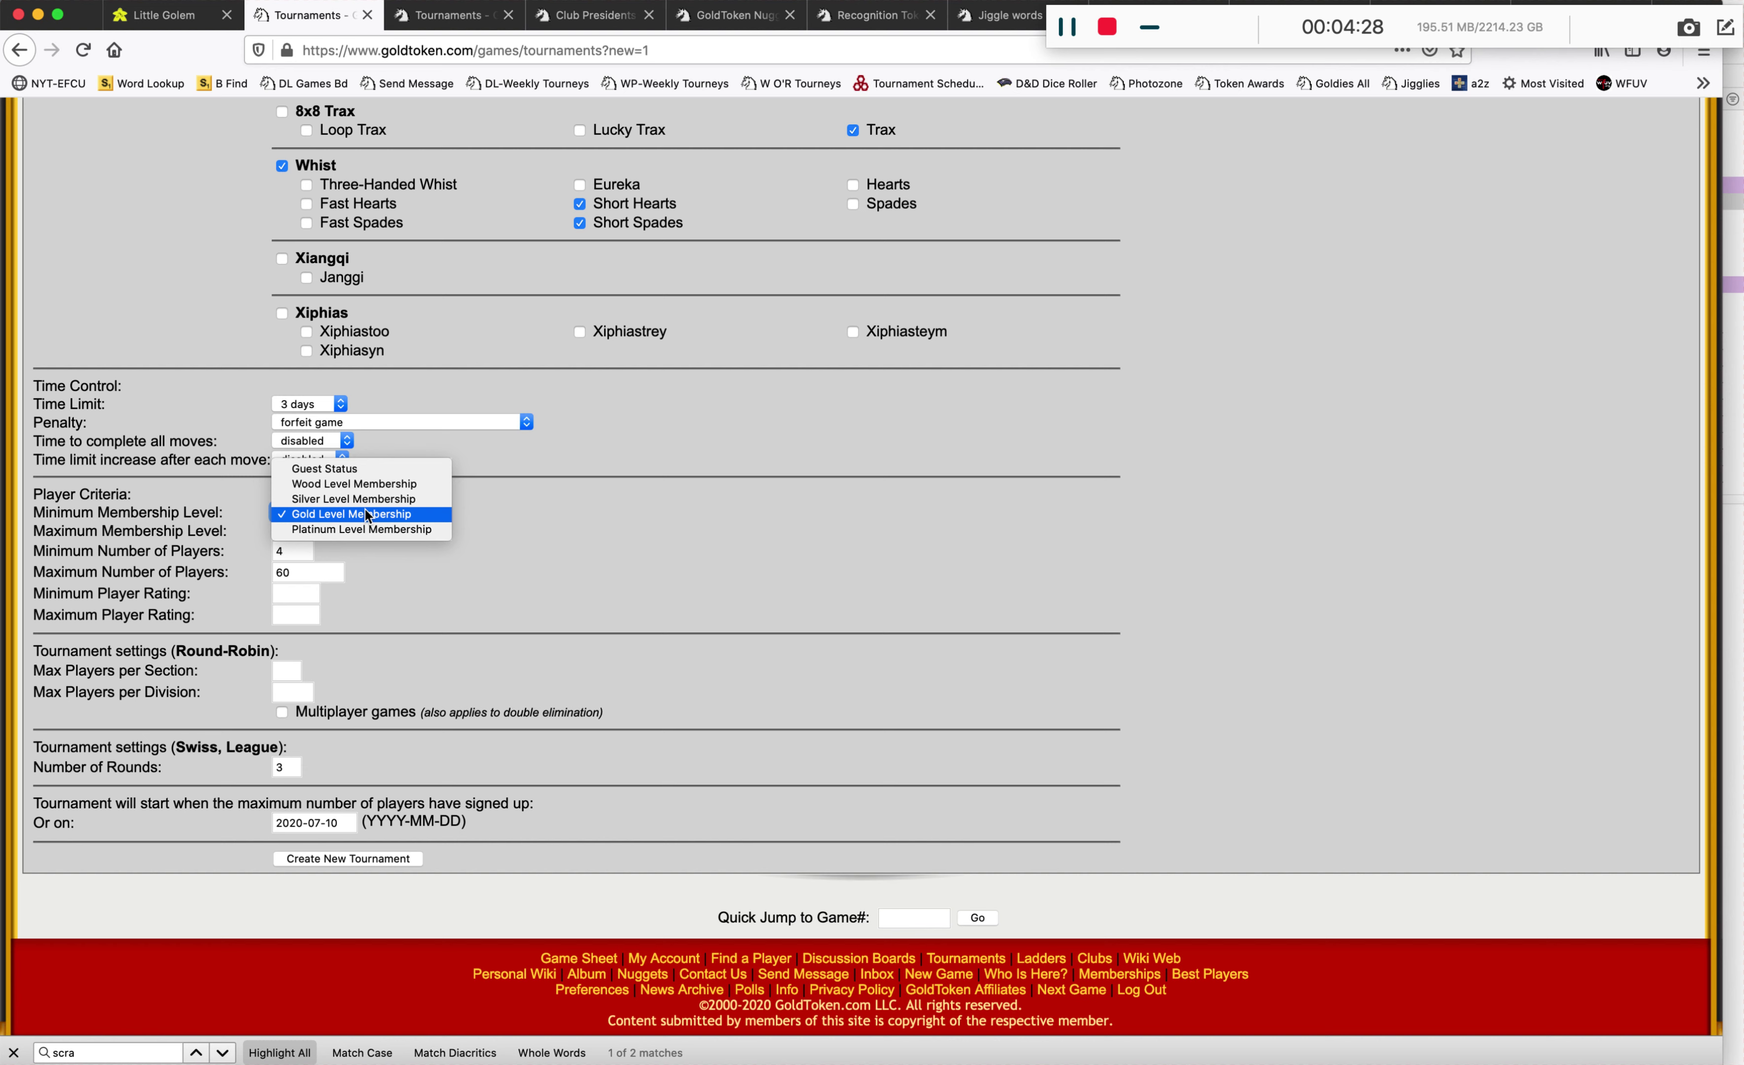
pyautogui.click(364, 470)
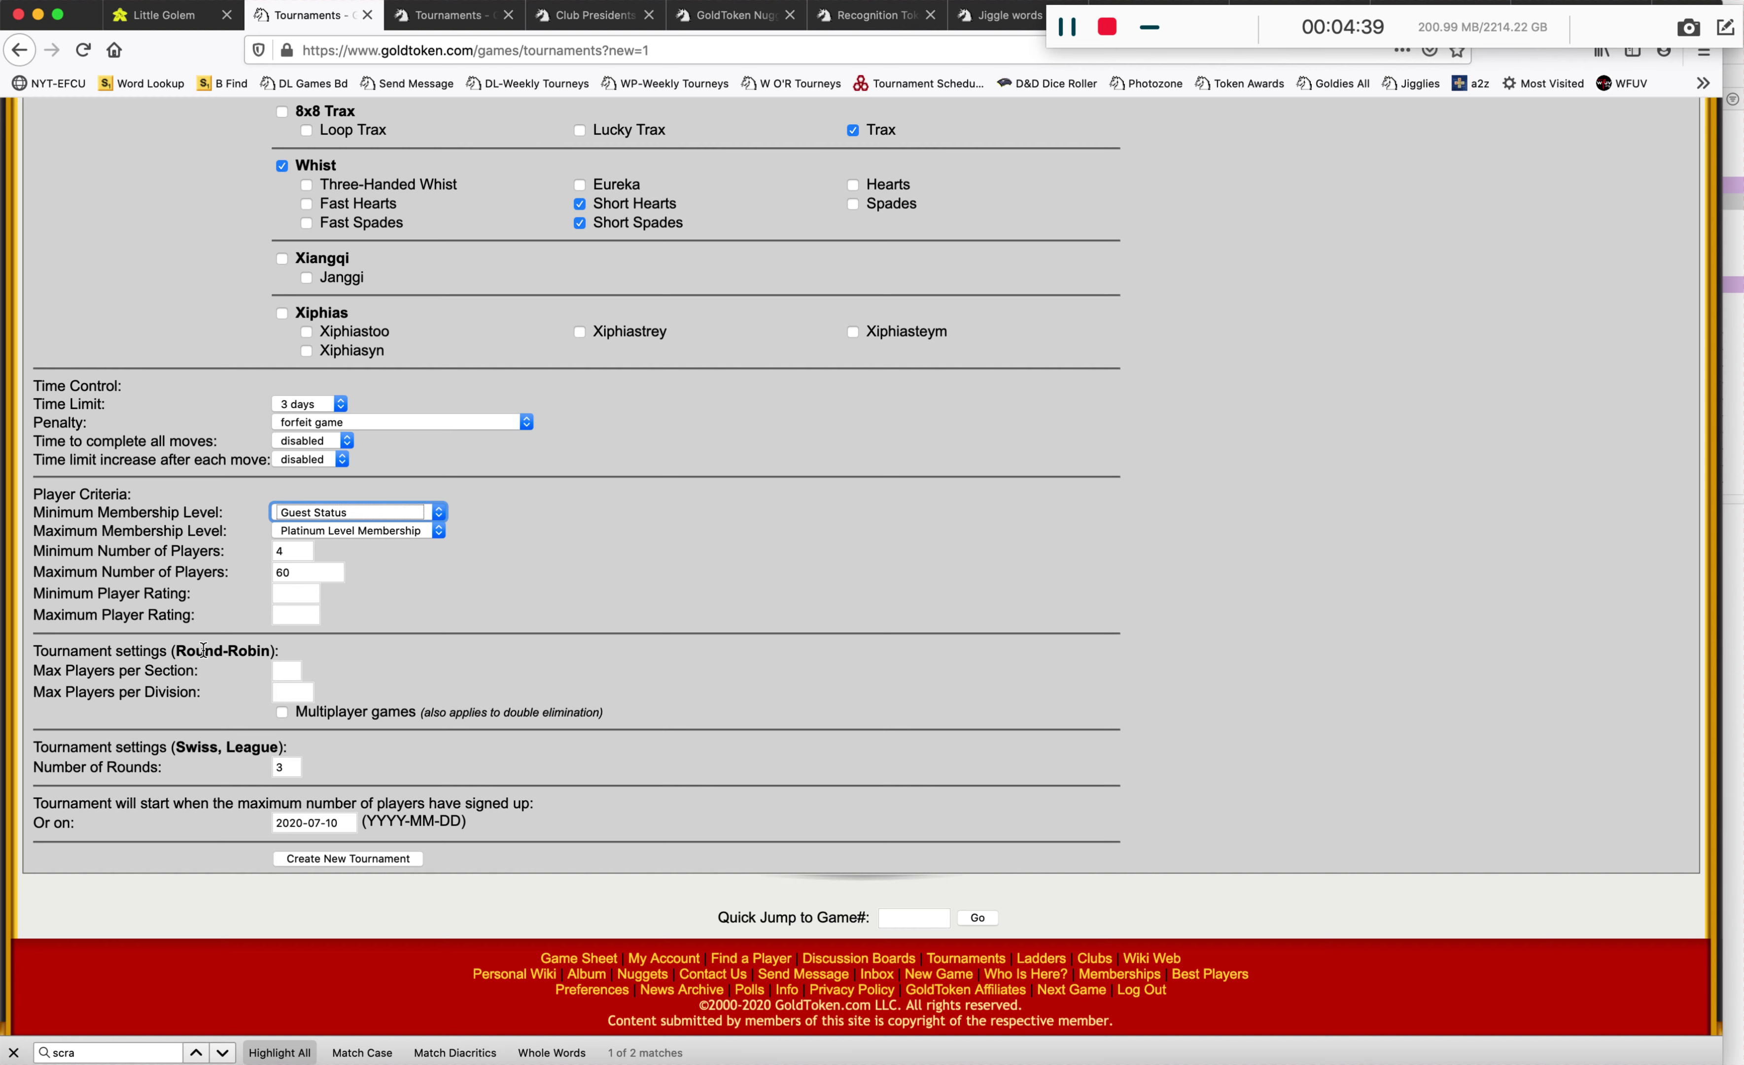
pyautogui.scroll(-1, 203, 649)
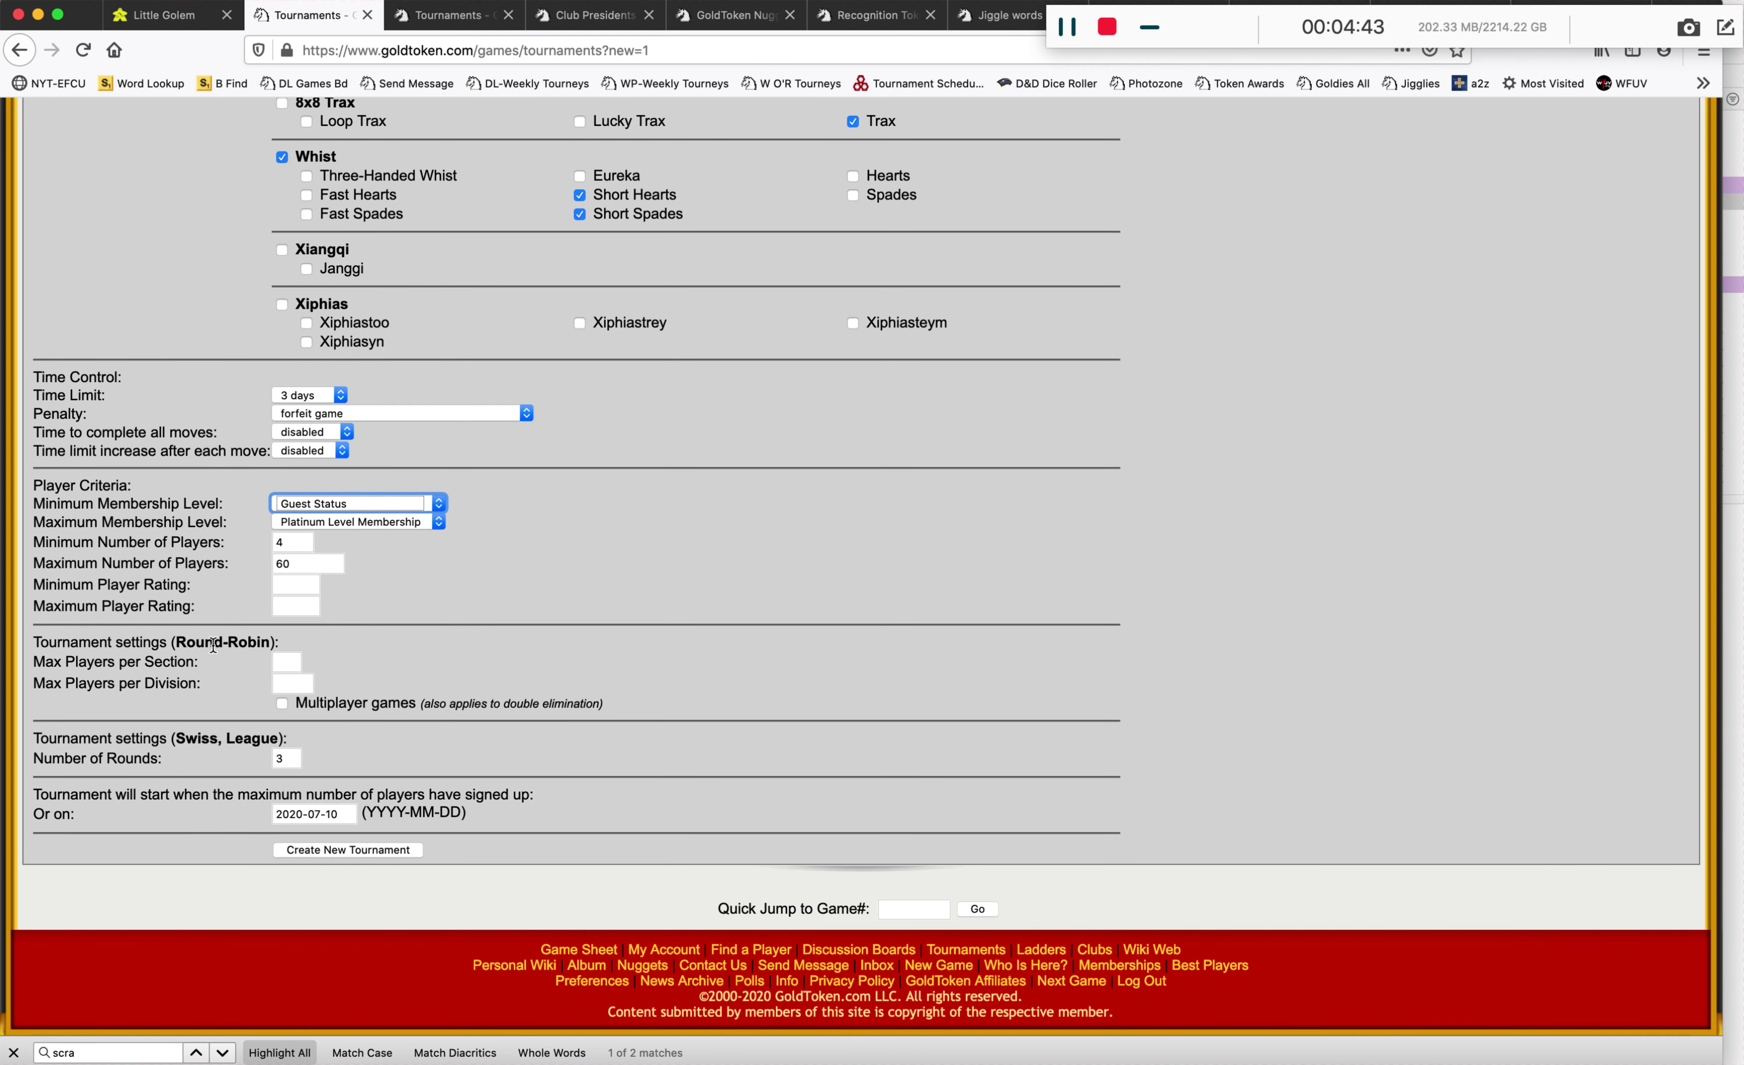
pyautogui.rightClick(213, 646)
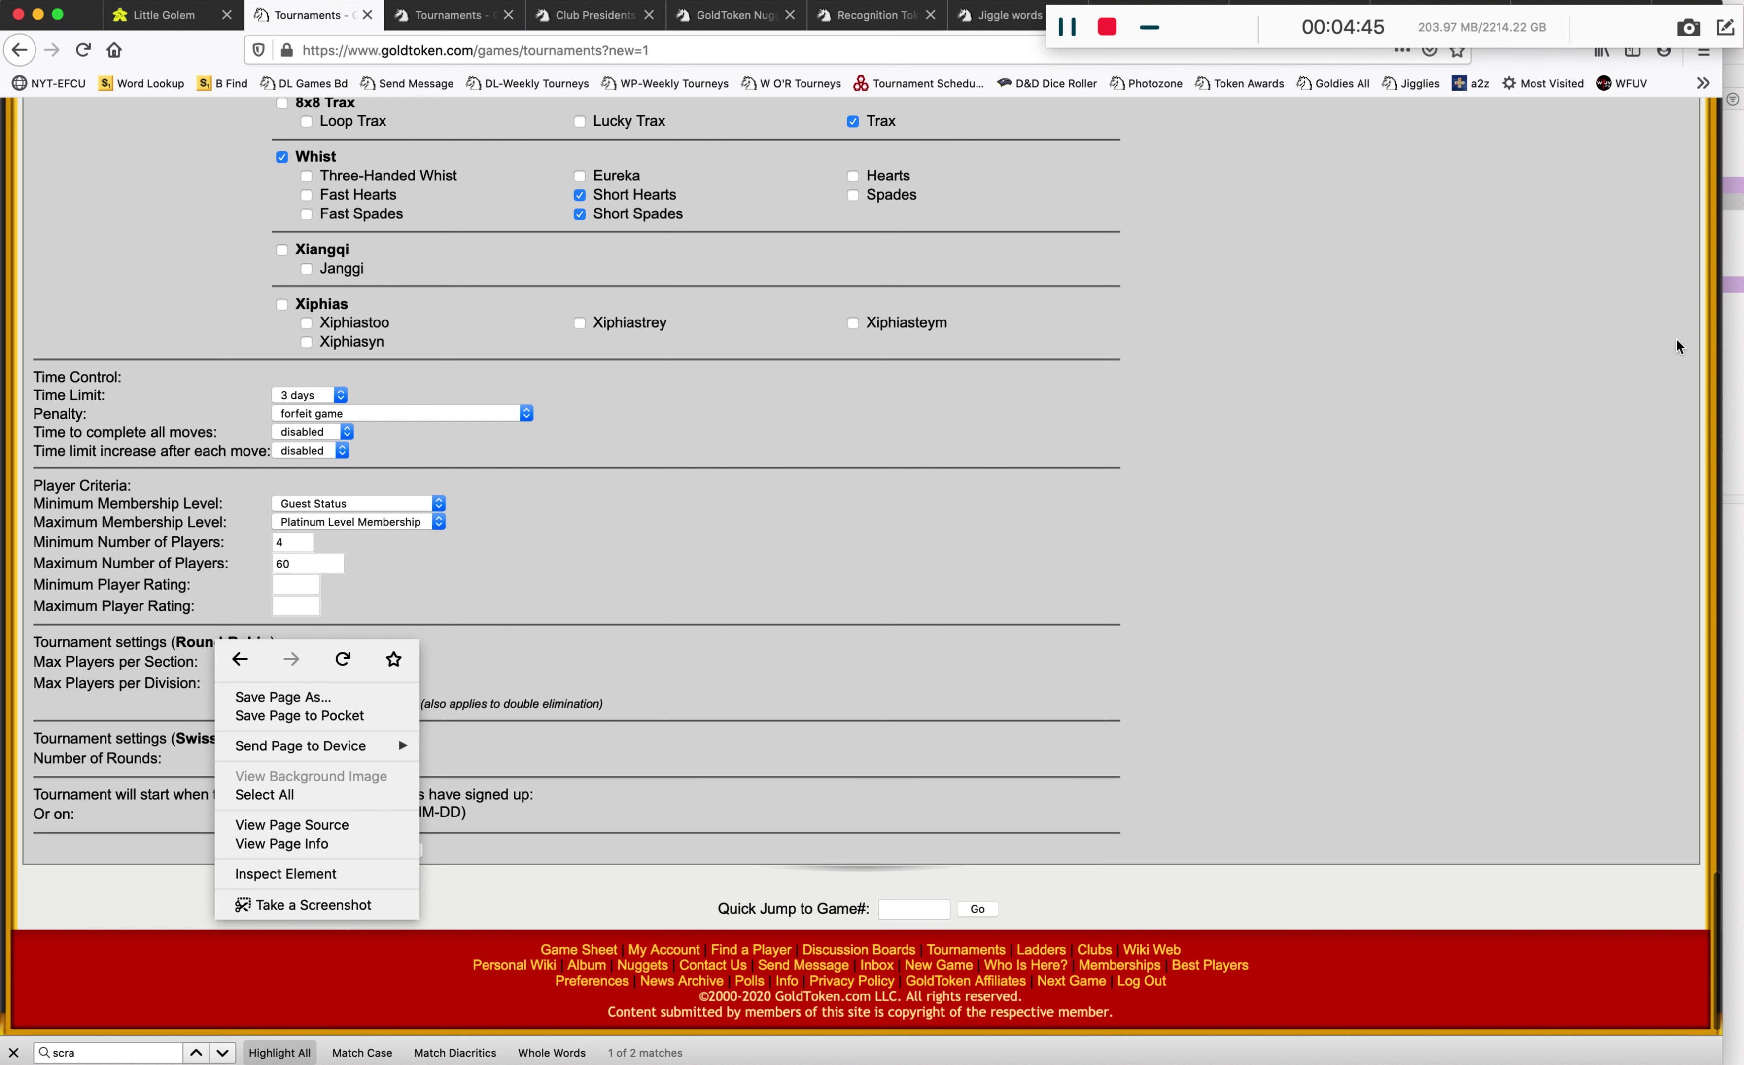
pyautogui.click(1244, 380)
# Set the tournament's start date to 2020-07-15 and submit the form to create the new tournament.
pyautogui.scroll(20, 1240, 385)
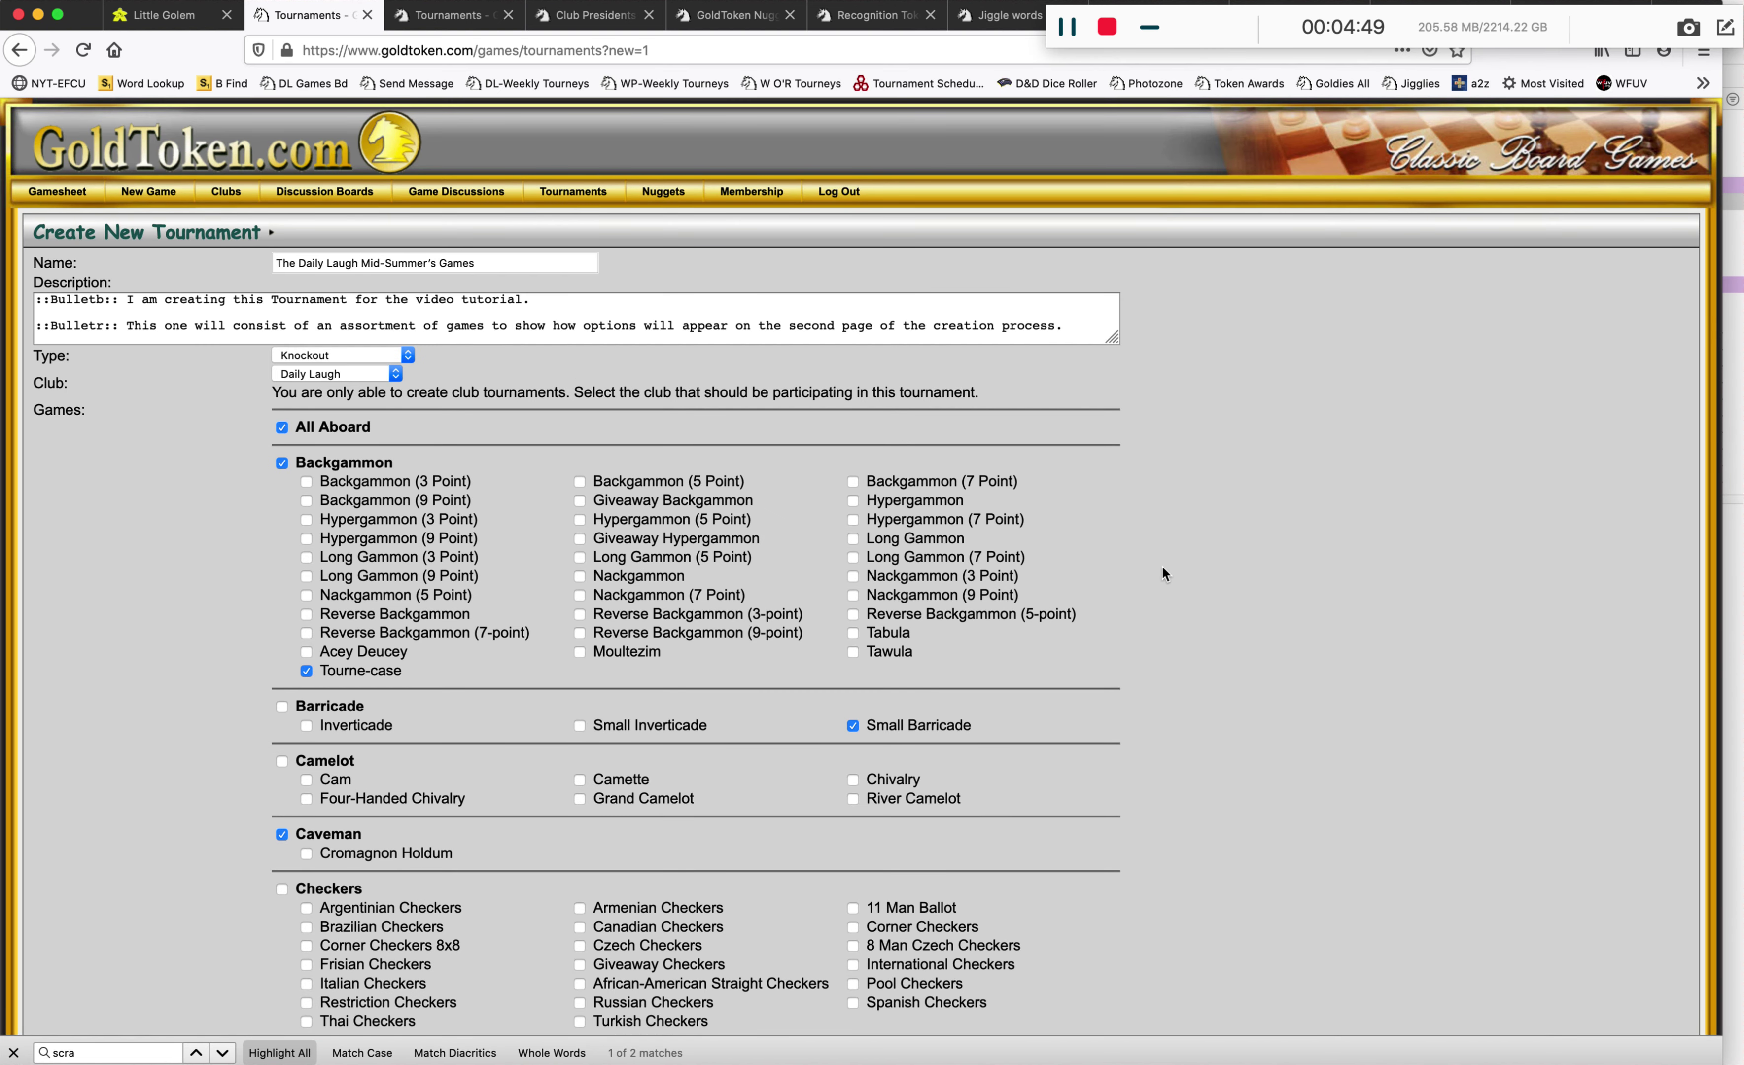
pyautogui.scroll(-20, 1160, 564)
pyautogui.scroll(-10, 1162, 567)
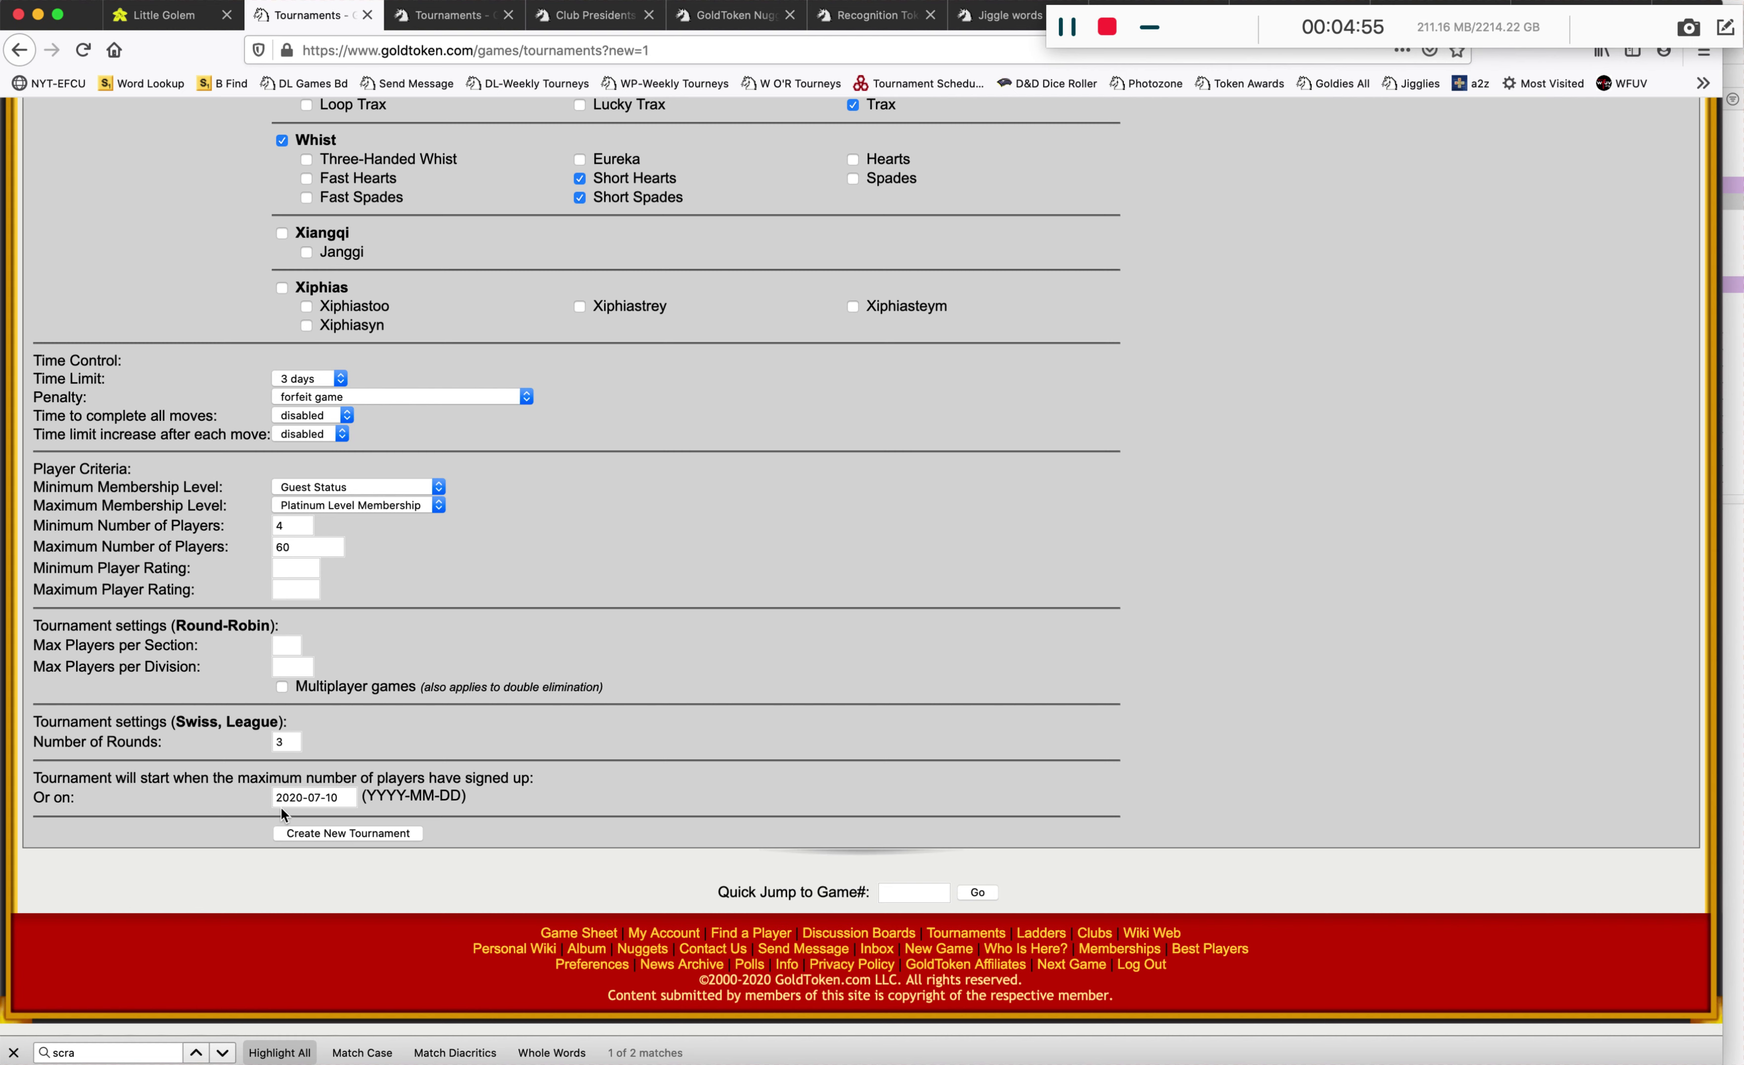
pyautogui.click(331, 797)
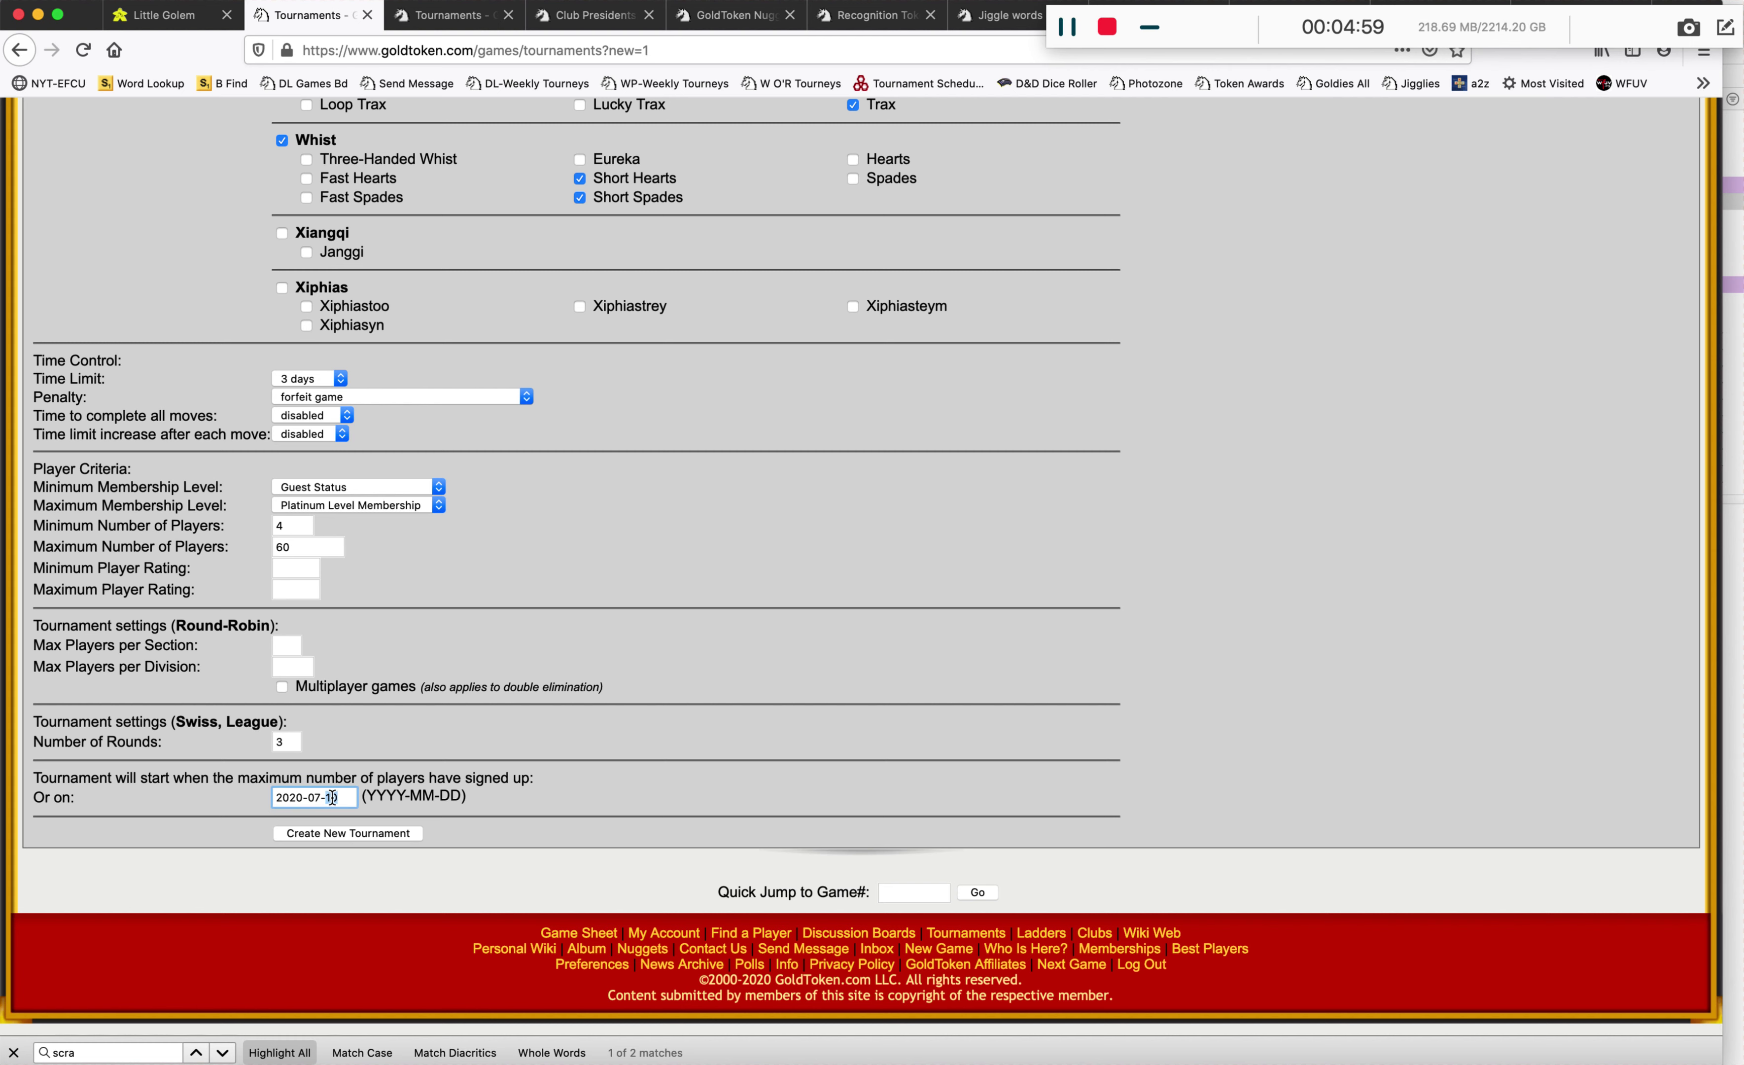
pyautogui.click(1064, 28)
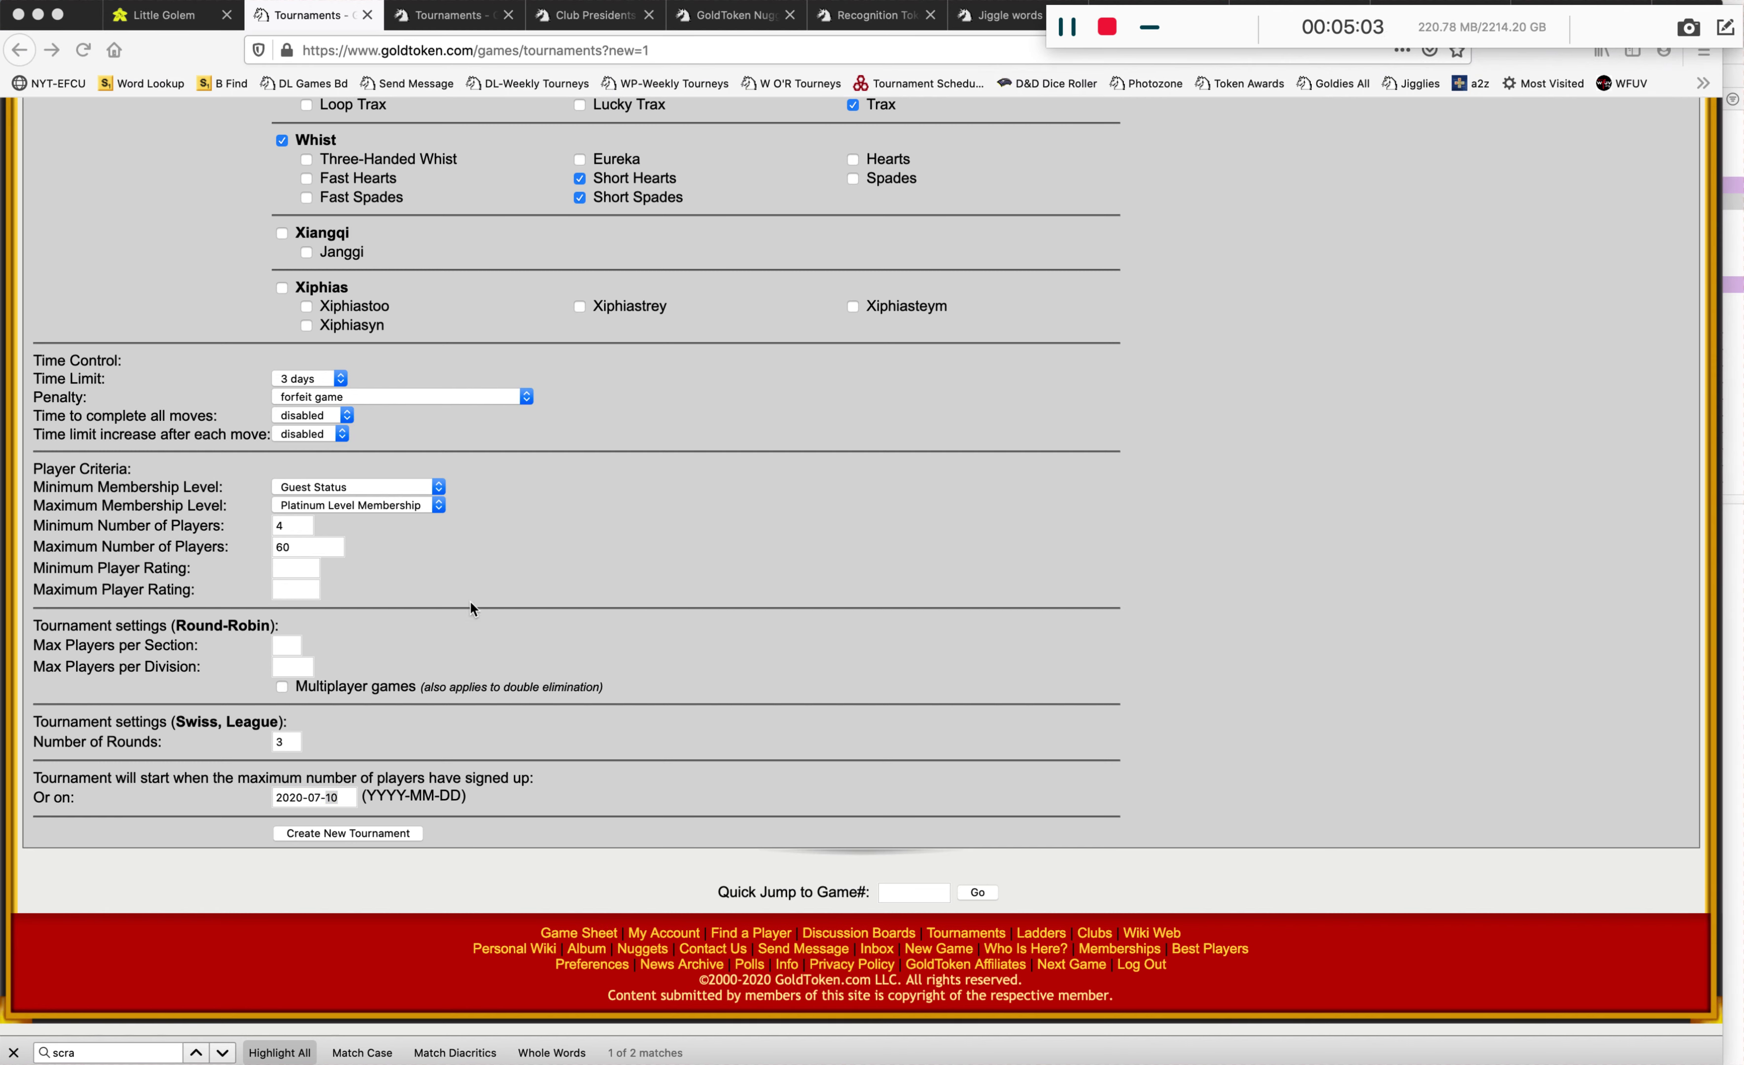
pyautogui.click(342, 794)
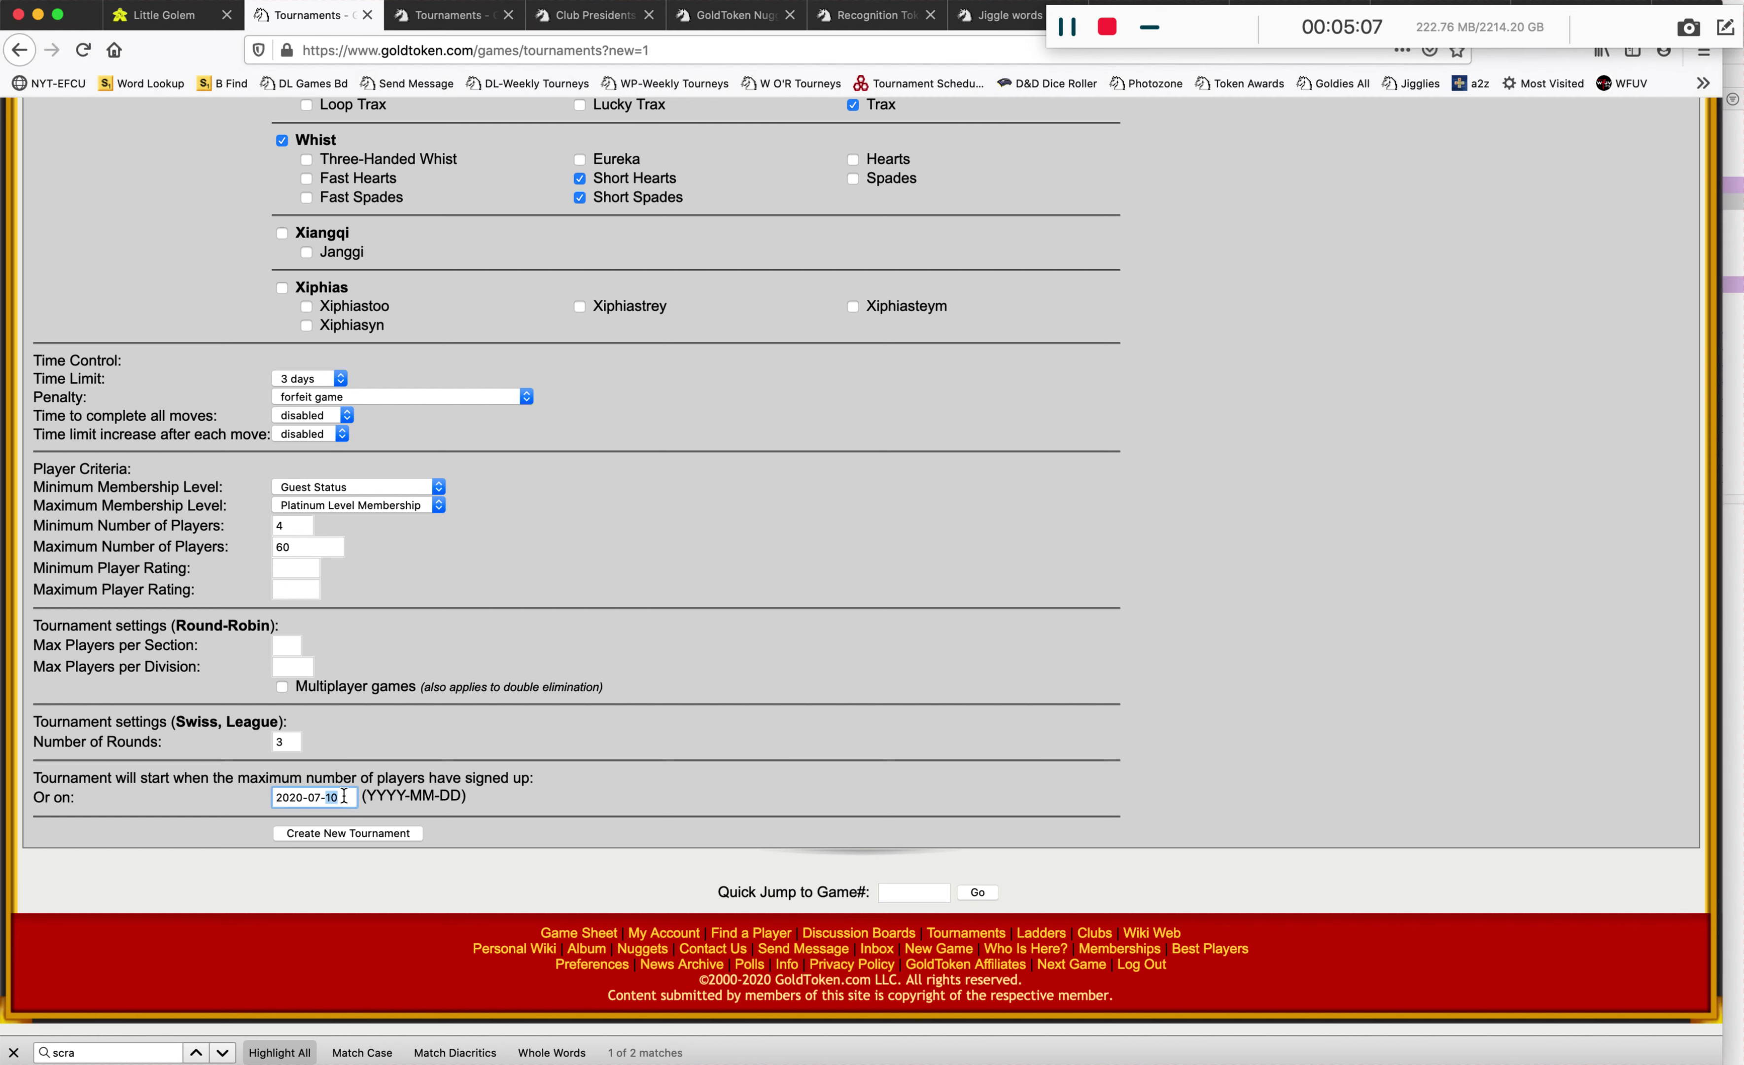
pyautogui.write('15')
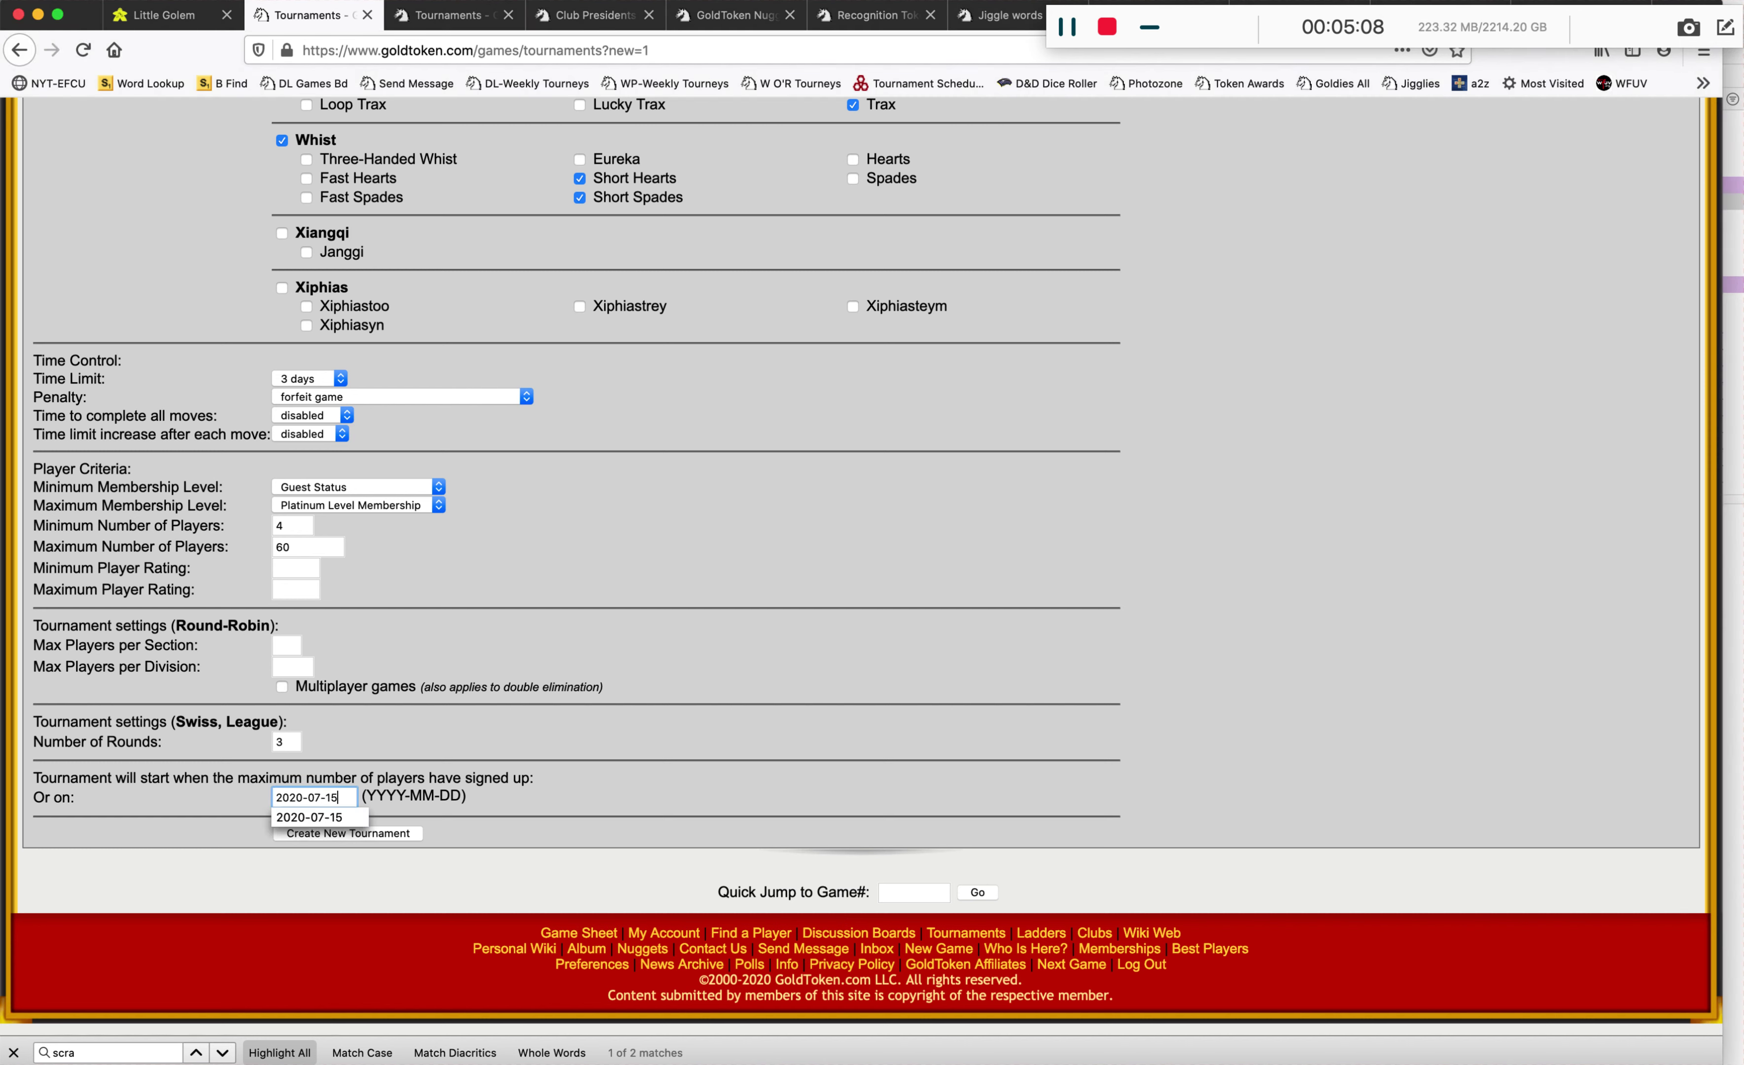
pyautogui.click(342, 816)
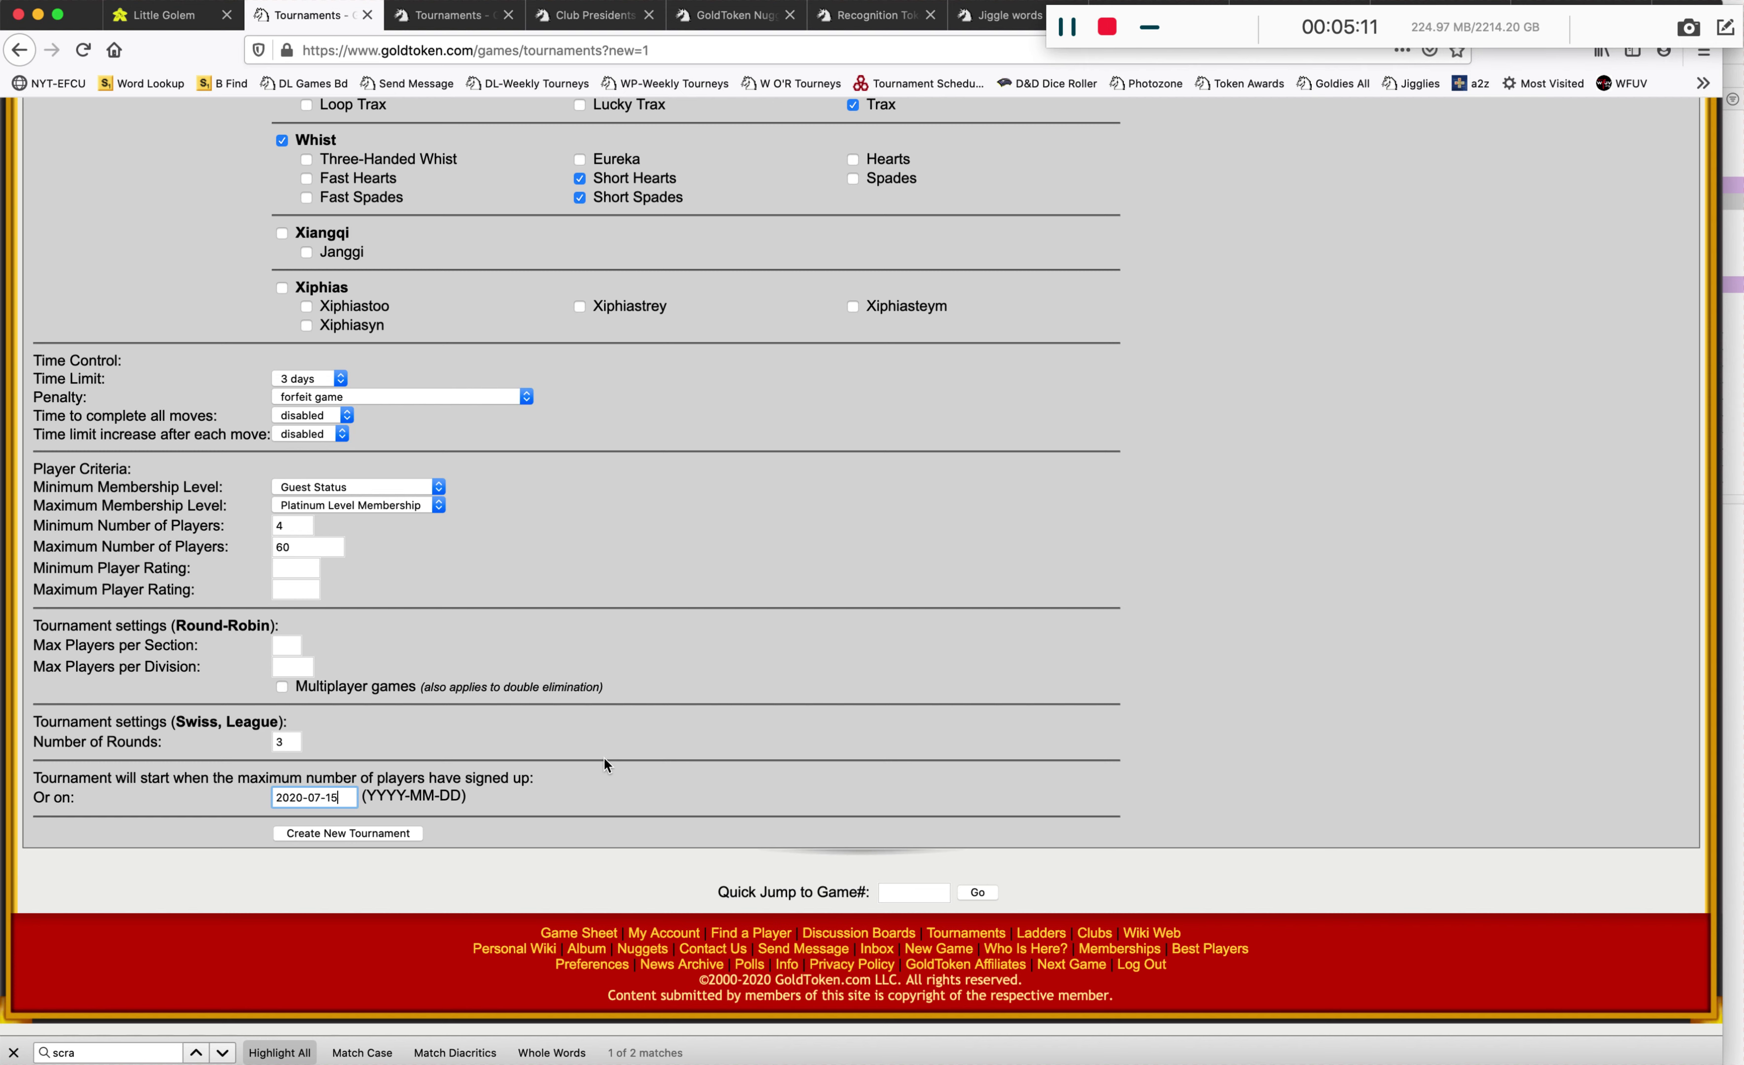
pyautogui.click(385, 832)
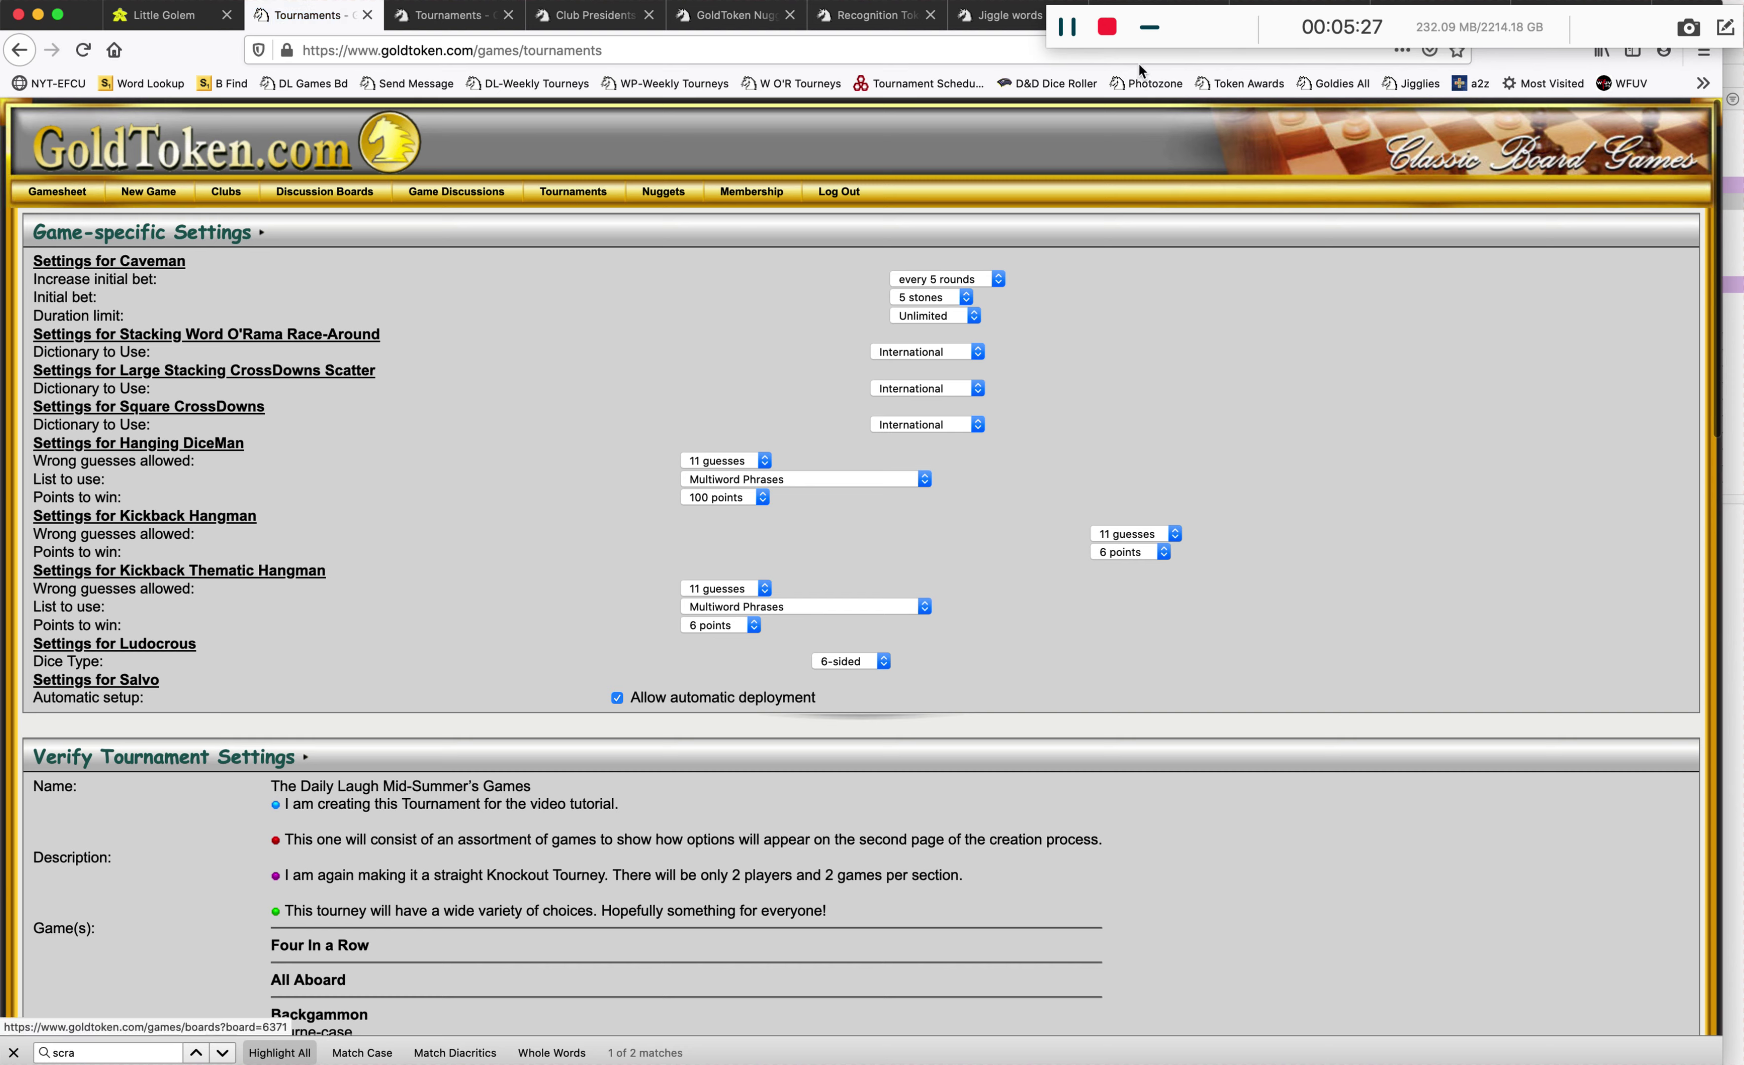